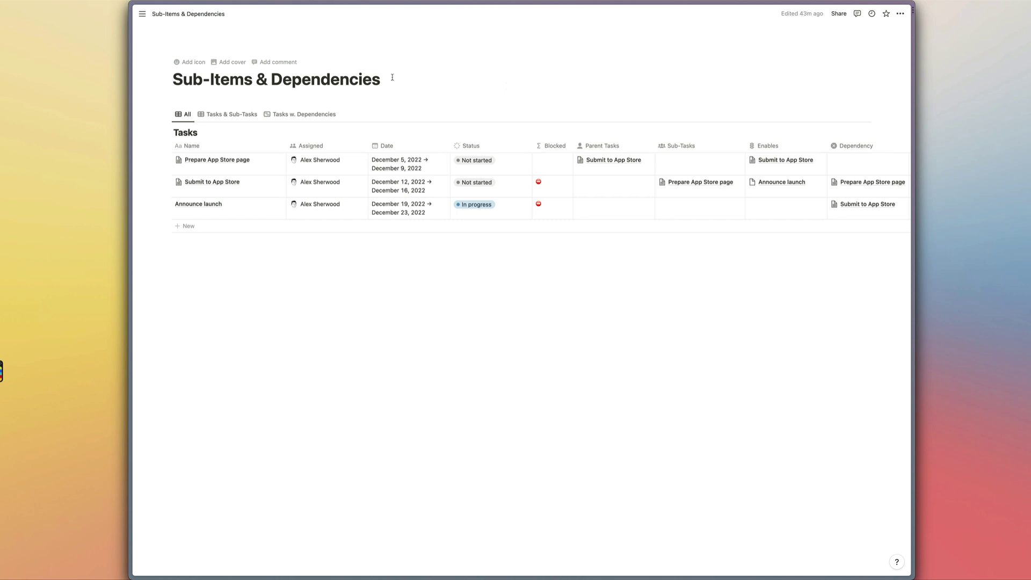
In the Tasks & Sub-Tasks view, add a sub-item named "Design assets for App Store page" under Submit to App Store
left_click(229, 115)
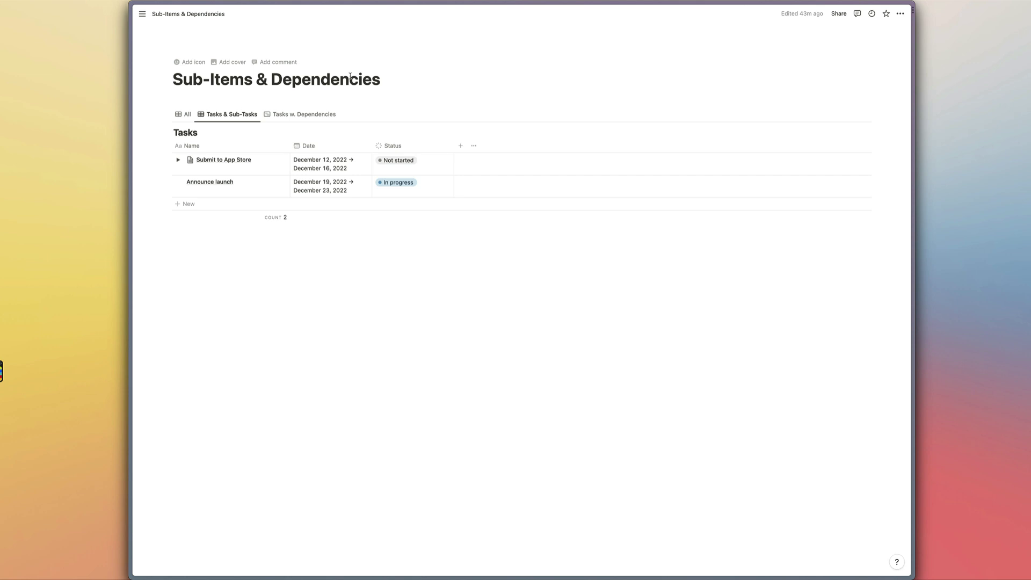
left_click(177, 160)
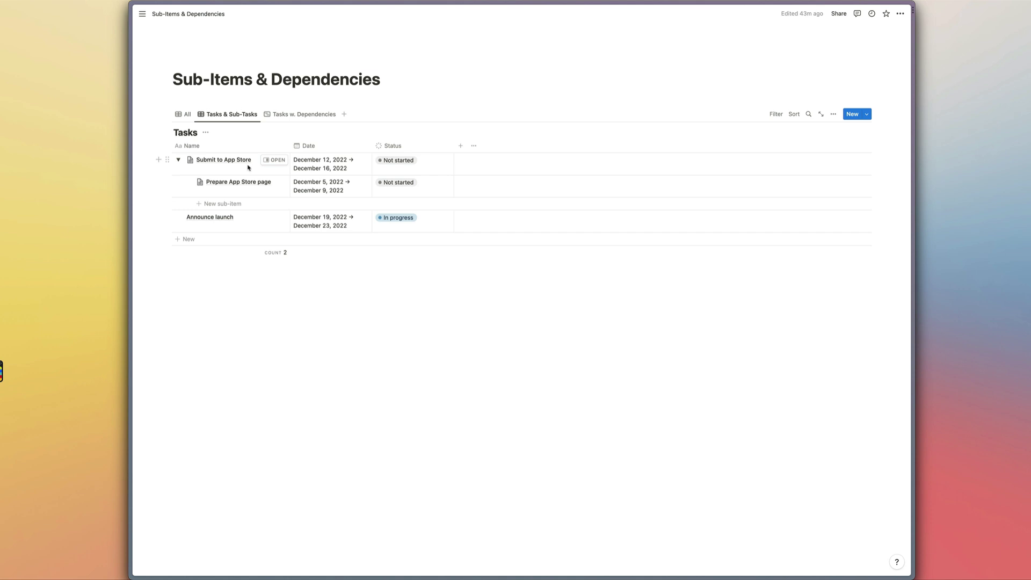
left_click(254, 206)
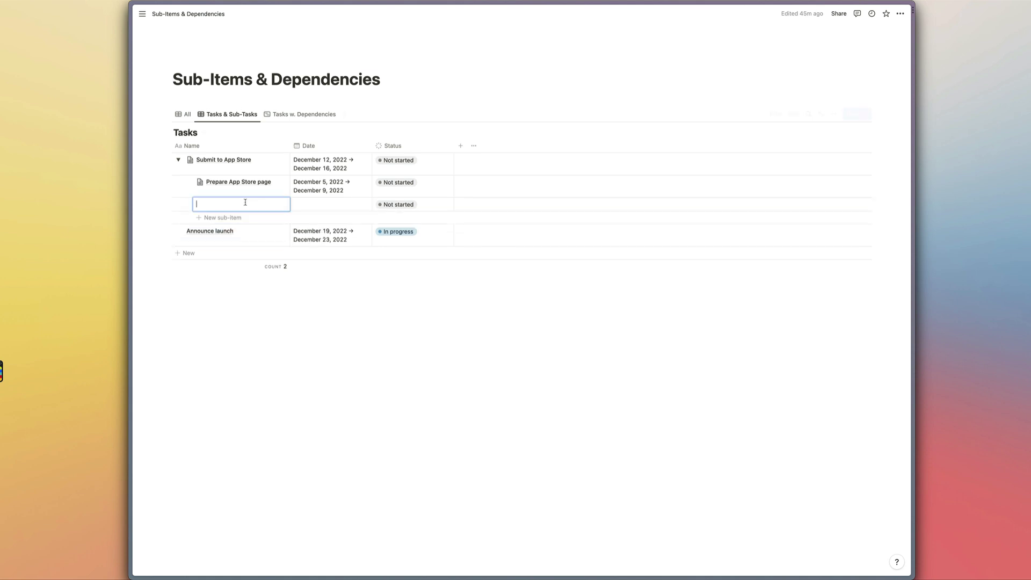
type("Design a")
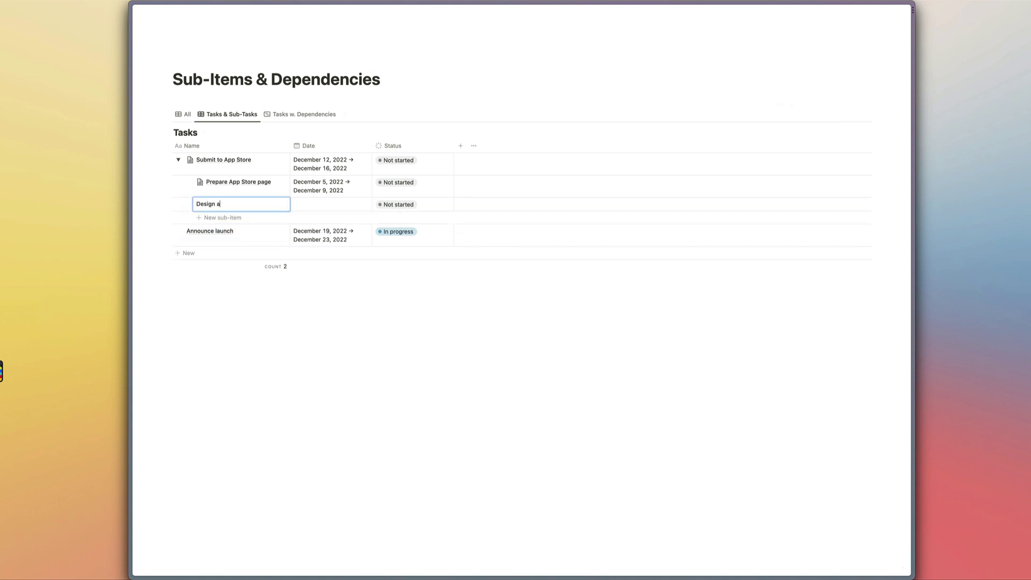
type("ssets for App Store page")
Copy the December 5–9, 2022 date range from Prepare App Store page to the Design assets for App Store page sub-item
key("Tab")
key("Up")
key("super+c")
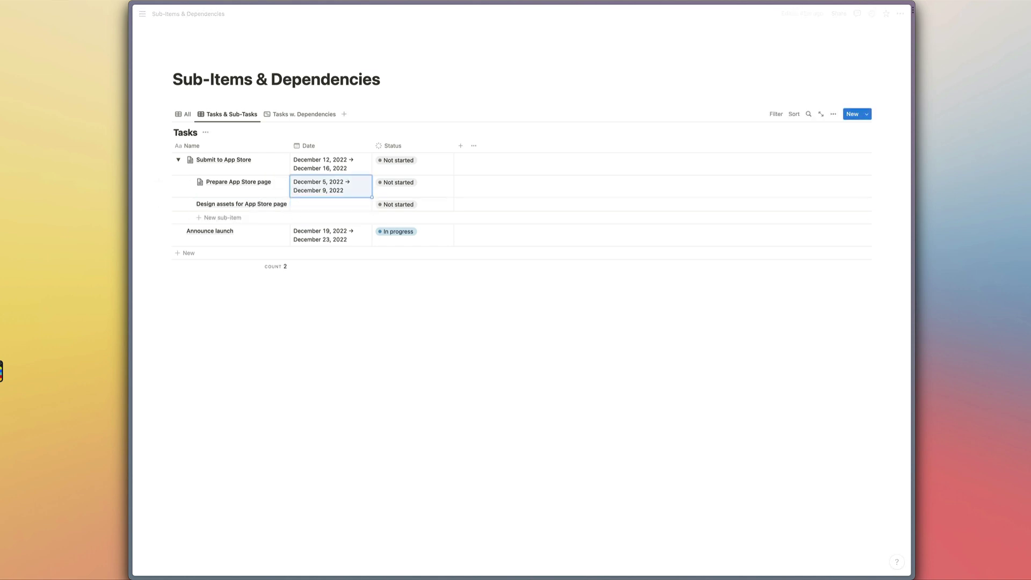
key("Down")
key("super+v")
key("Escape")
key("Escape")
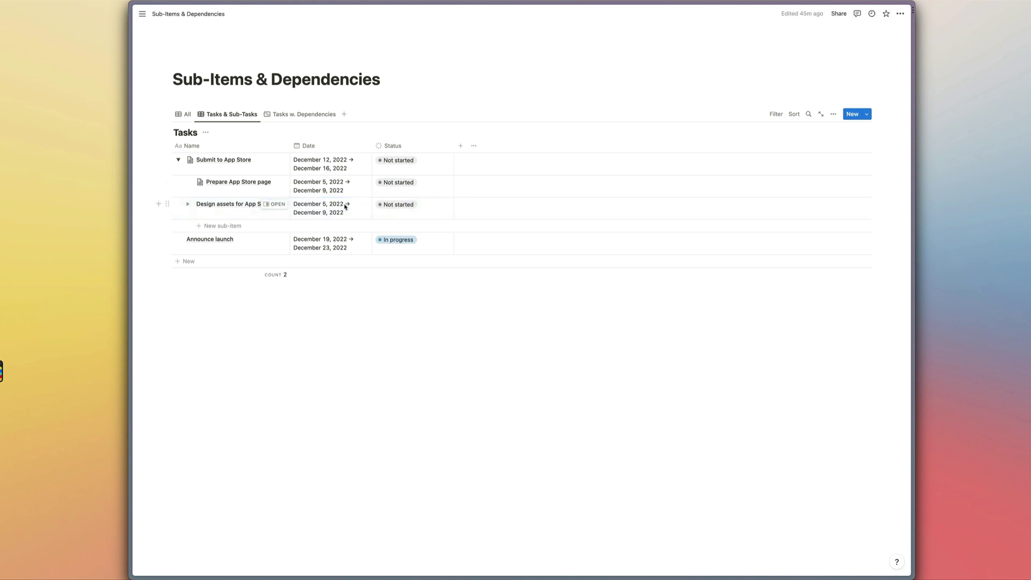
left_click(273, 160)
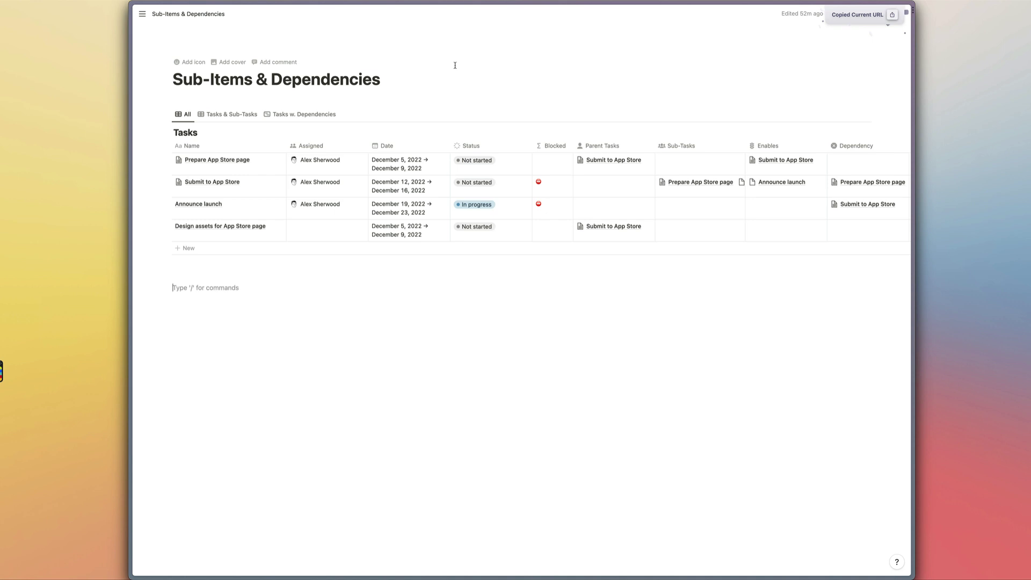
key("super+k")
key("Escape")
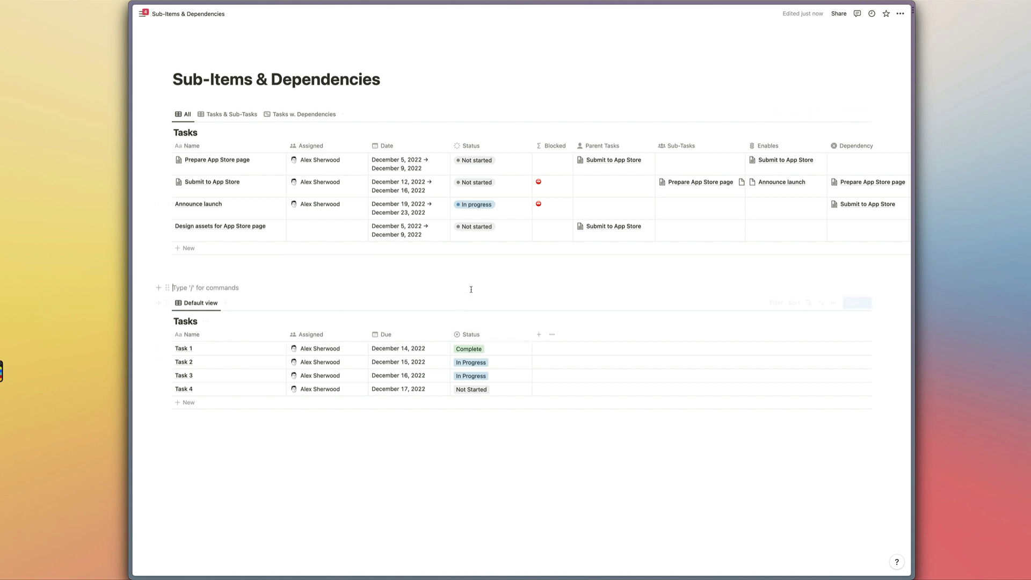
key("Escape")
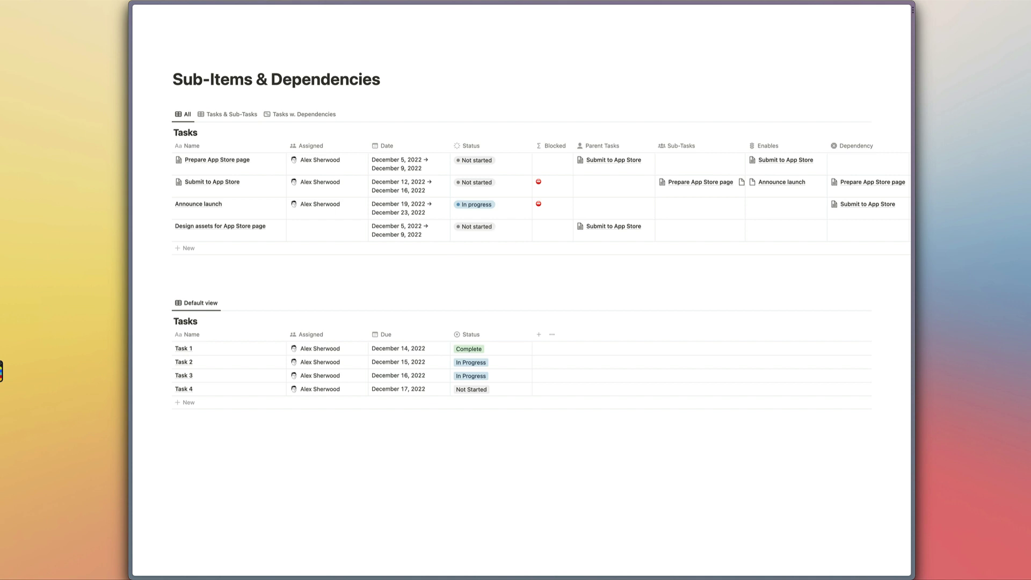
Start a relation property in the lower Tasks table that links the database to itself, with separate directions enabled
left_click(539, 335)
type("rel")
key("Return")
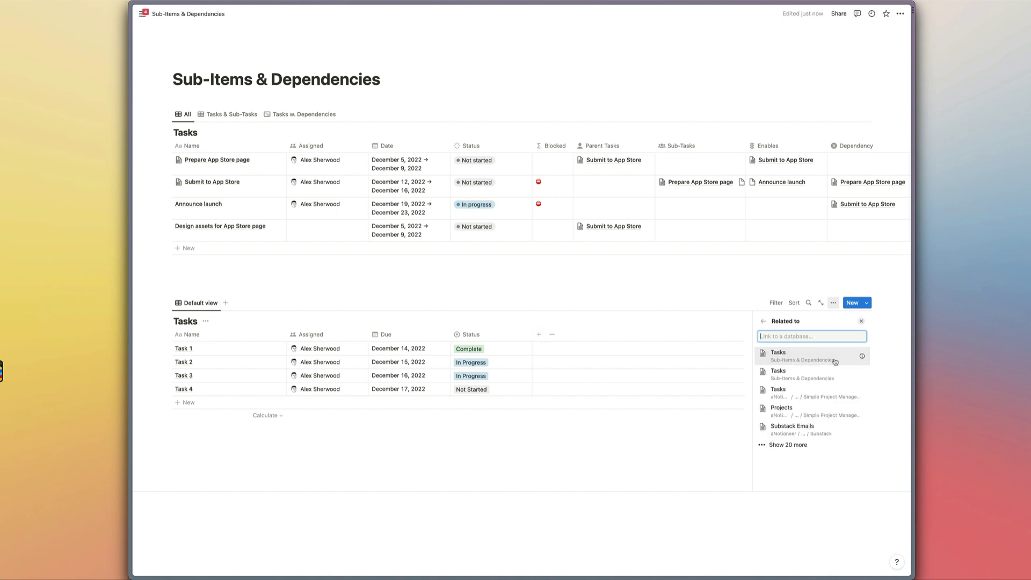
left_click(834, 358)
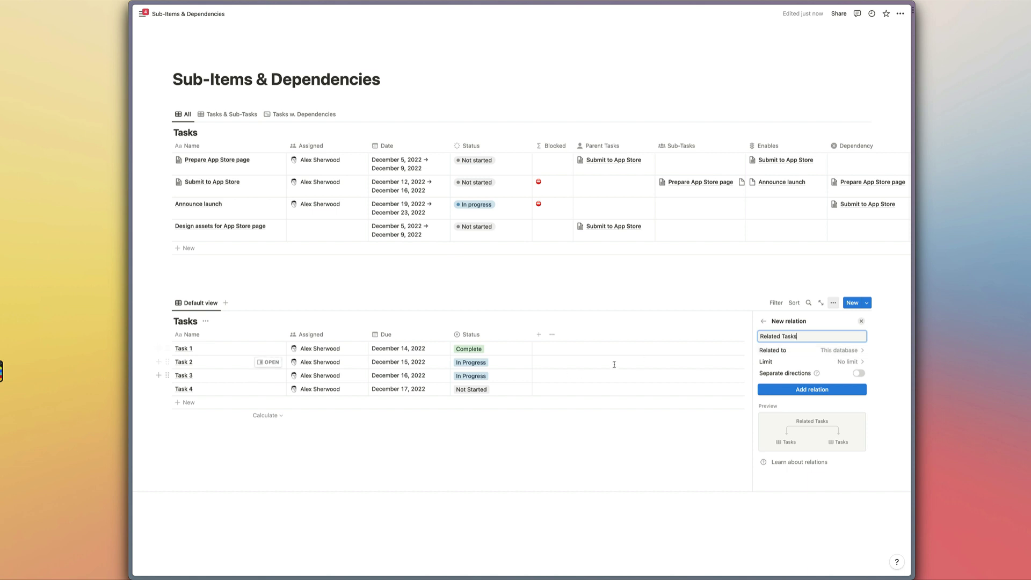
left_click(859, 373)
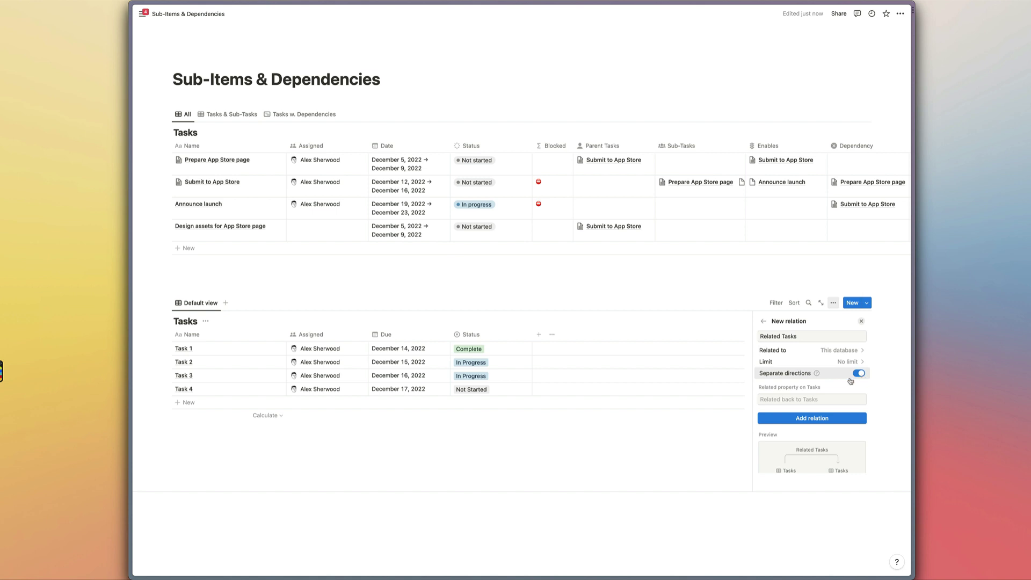
Create the relation as Parent Tasks with the related property Sub-Tasks, and move the Parent Tasks column after Status
left_click(805, 337)
key("super+a")
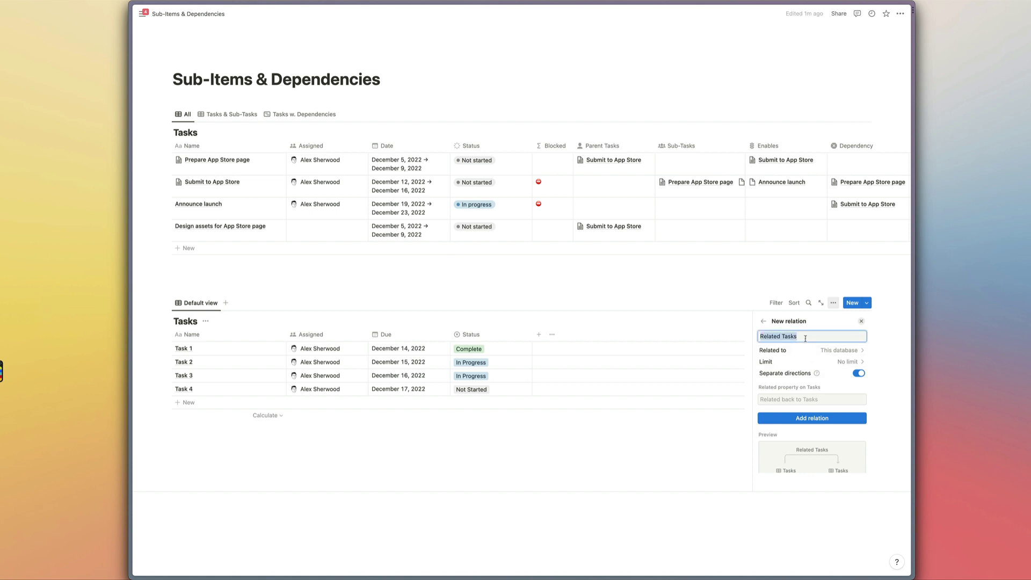
type("Pa")
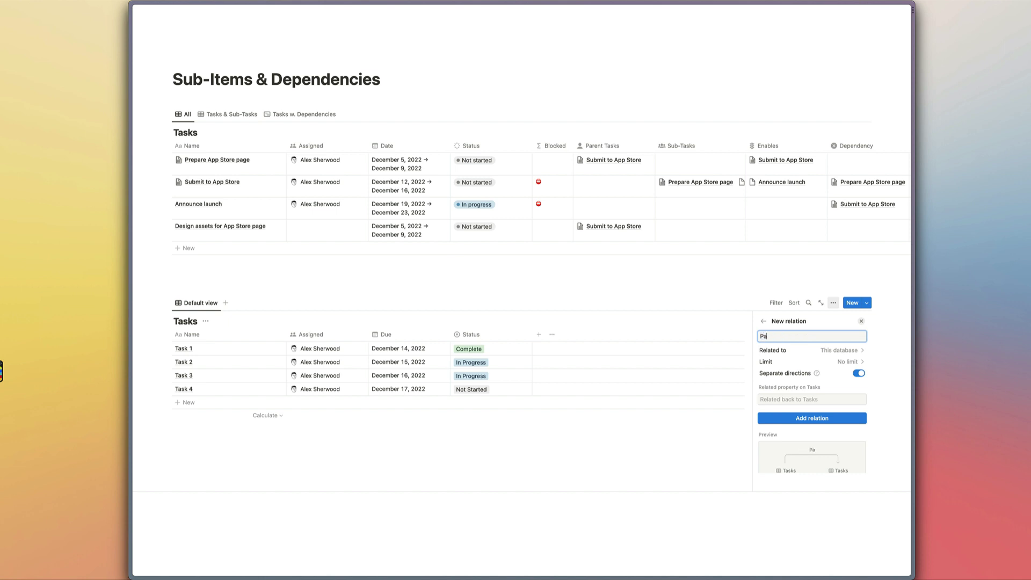
type("rent Tasks")
key("Tab")
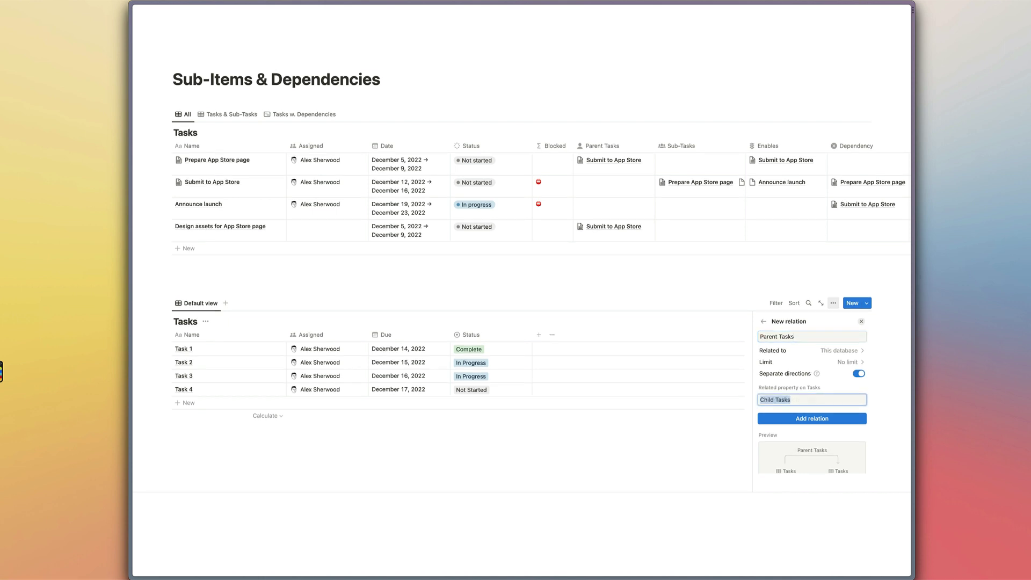
type("Sub-Tasks")
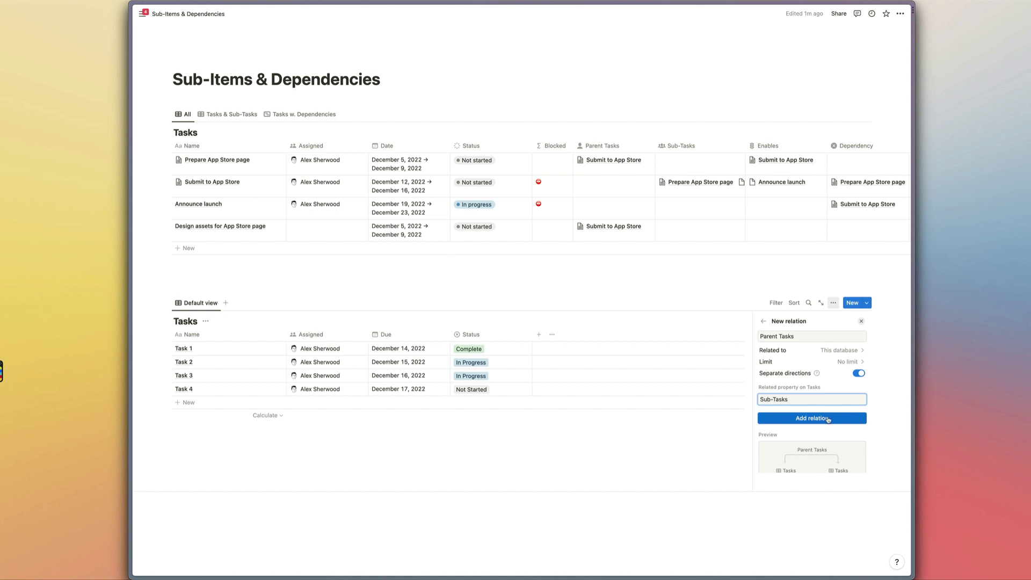
left_click(812, 418)
key("Escape")
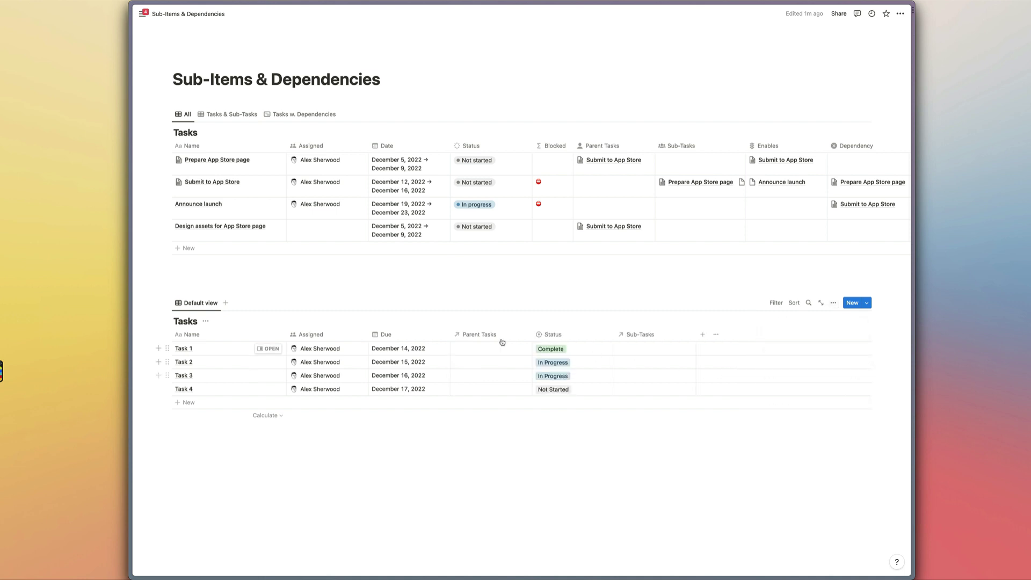
left_click_drag(484, 339, 575, 336)
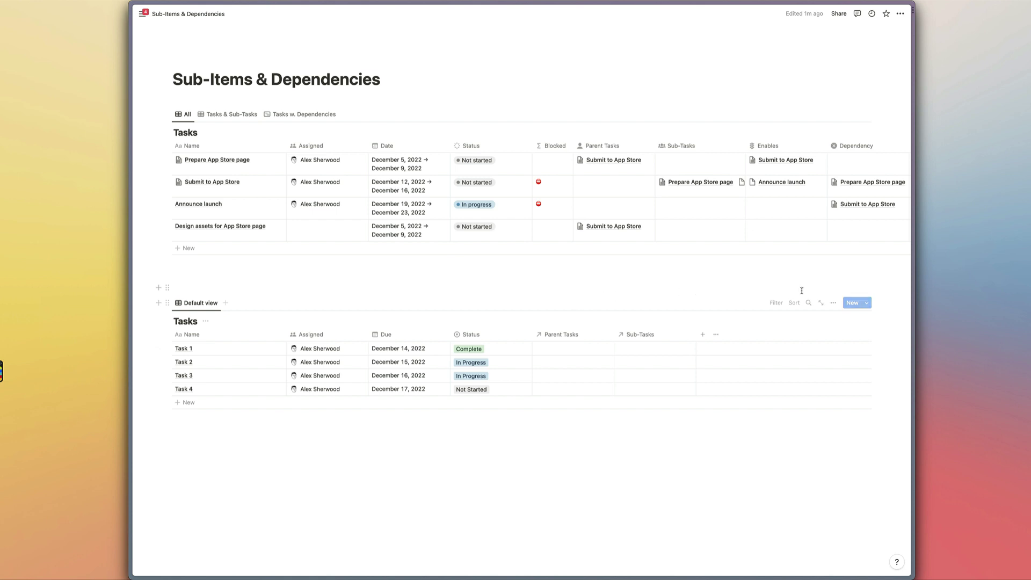
Enable sub-items for the lower Tasks table using the Sub-Tasks property, set on this view only
left_click(834, 305)
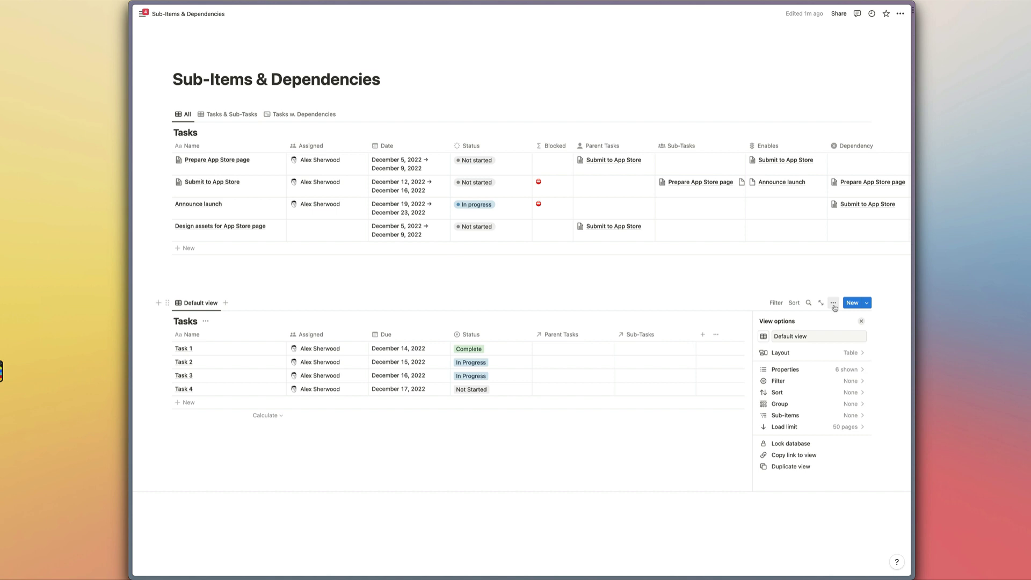
left_click(854, 419)
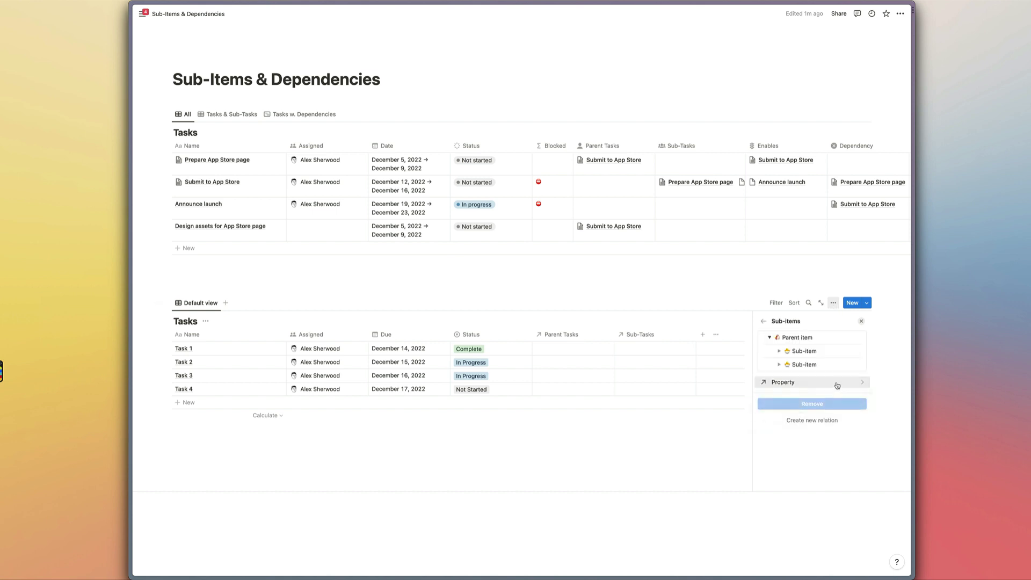
left_click(837, 385)
left_click(814, 426)
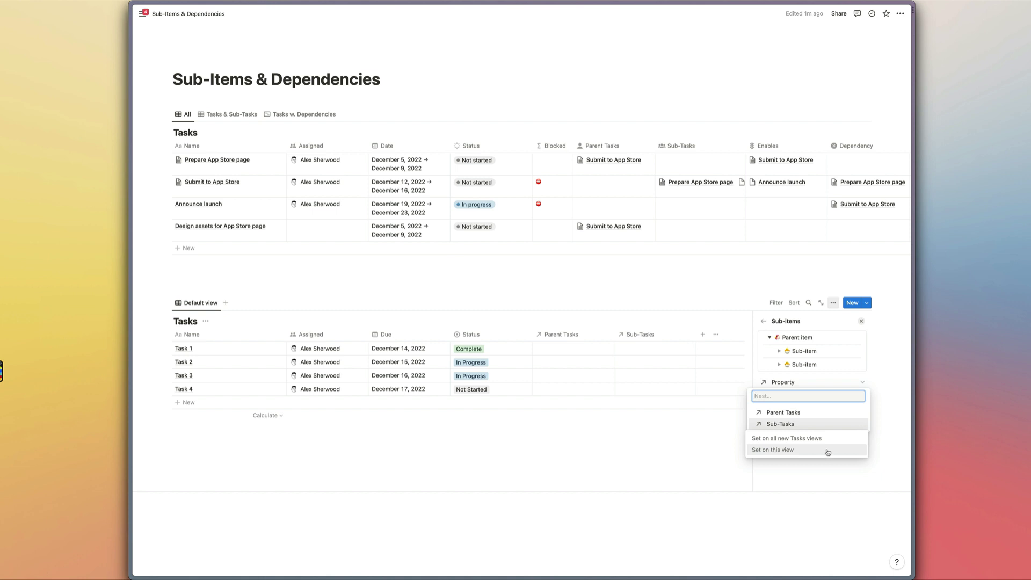
left_click(827, 453)
left_click(876, 347)
left_click(862, 322)
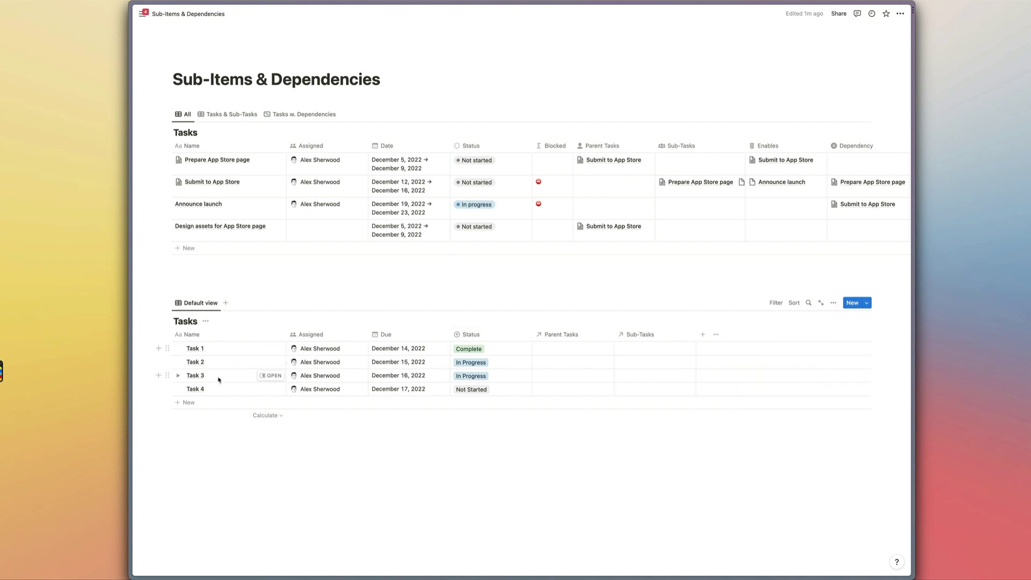
Expand Task 1 through Task 4 in the lower table and add a sub-item named Task 5 under Task 1
left_click(180, 348)
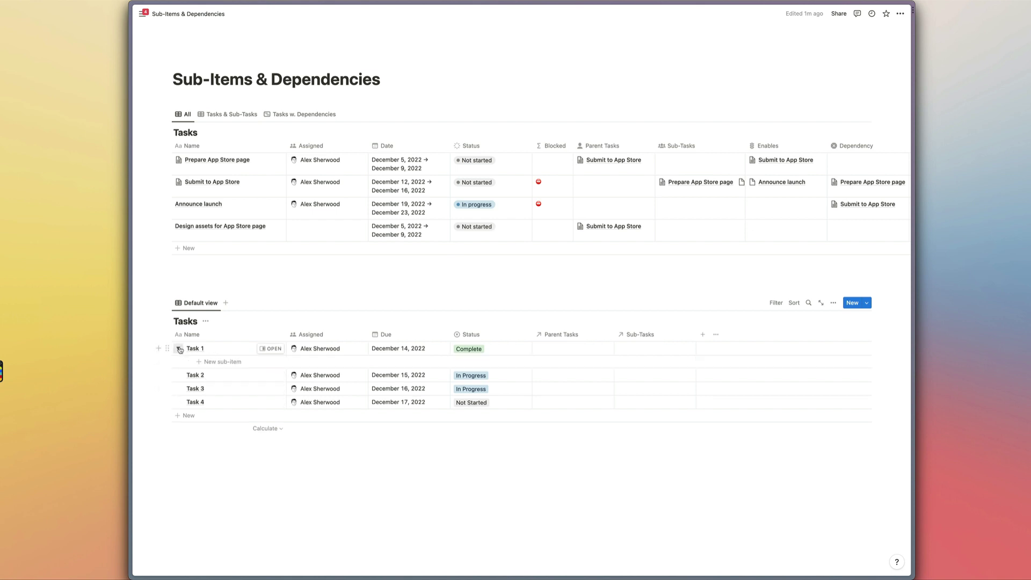
left_click(178, 375)
left_click(178, 402)
left_click(178, 428)
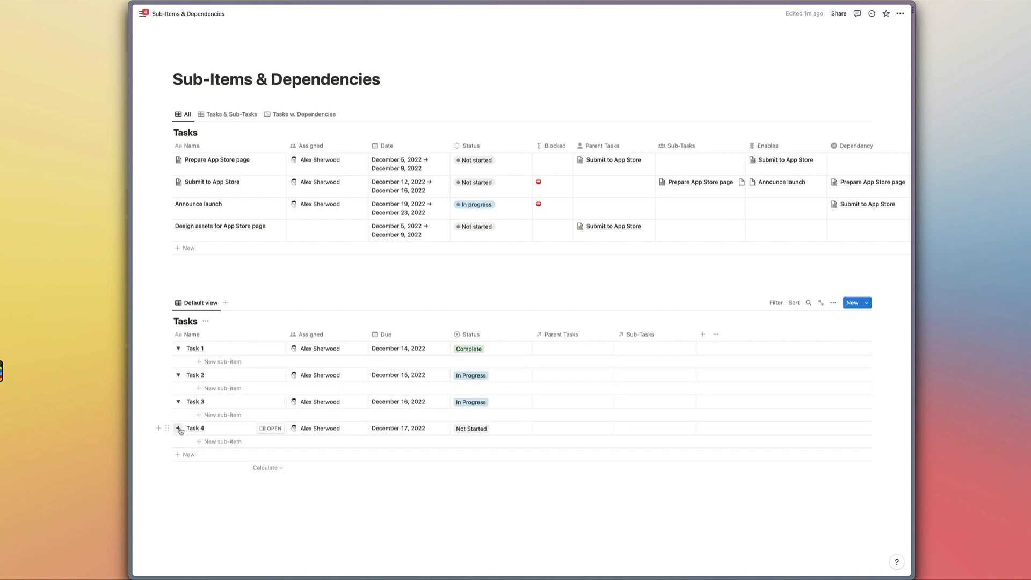
left_click(238, 363)
type("Task 5")
key("Tab")
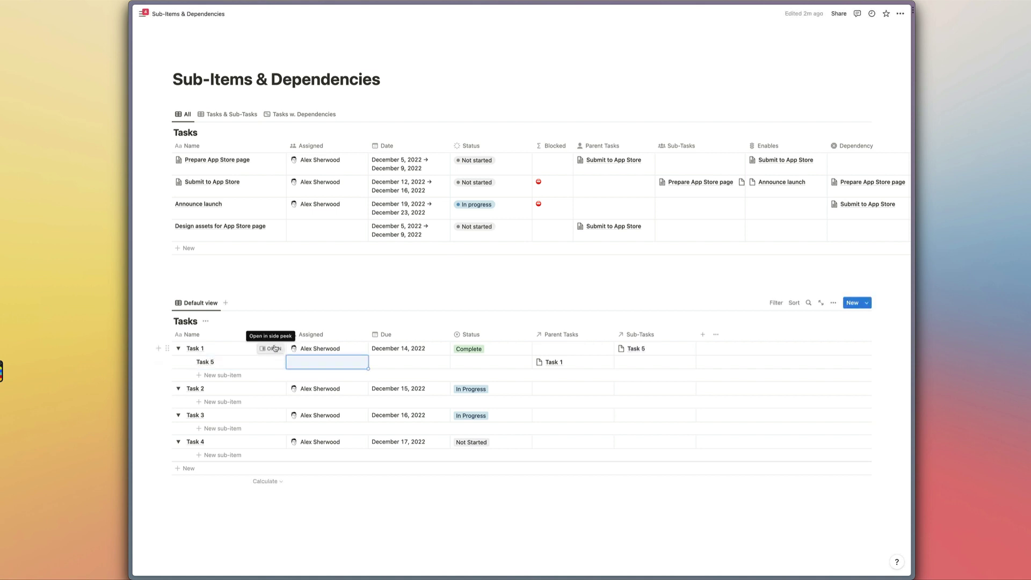
Open the pages of Task 1 and Task 5 to examine their Parent Tasks and Sub-Tasks properties
left_click(274, 348)
left_click_drag(608, 111, 607, 97)
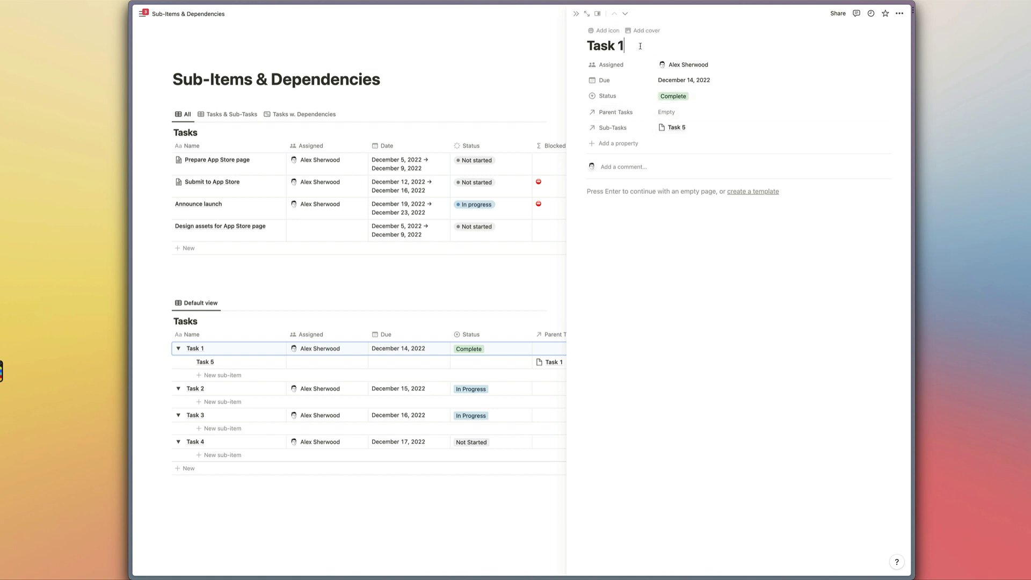
left_click(268, 362)
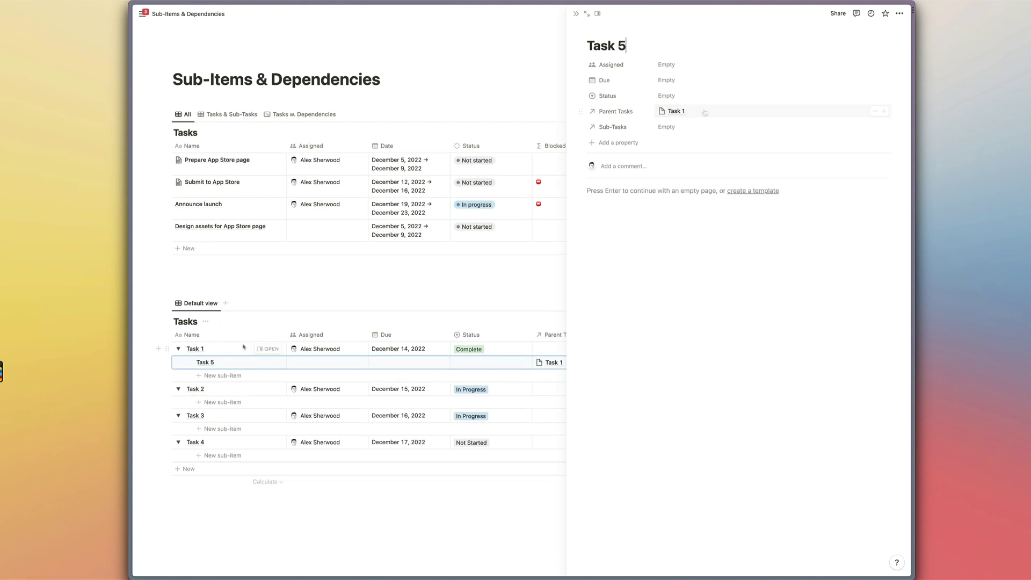
left_click(434, 302)
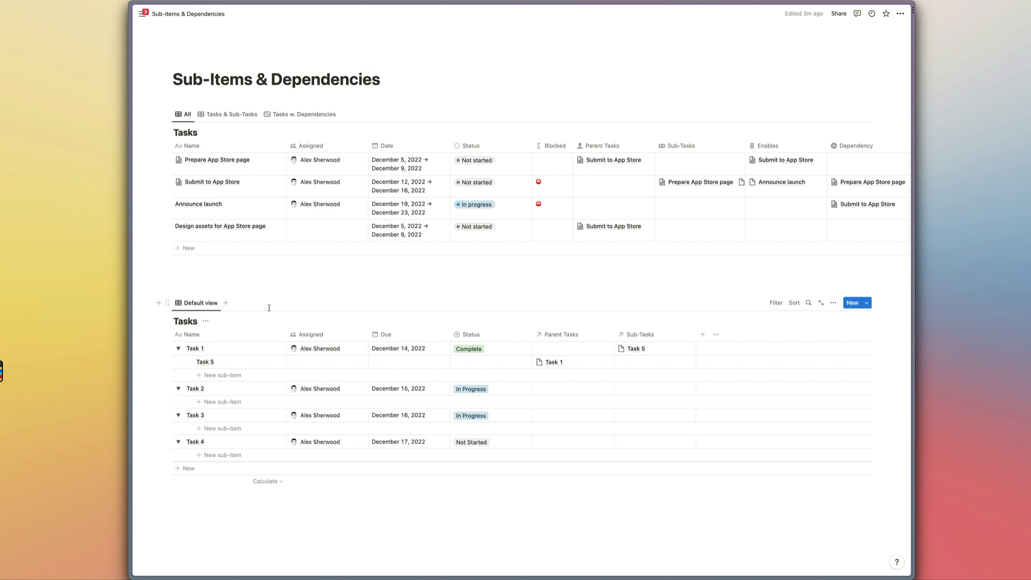
Copy the link to the lower Tasks database
left_click(167, 302)
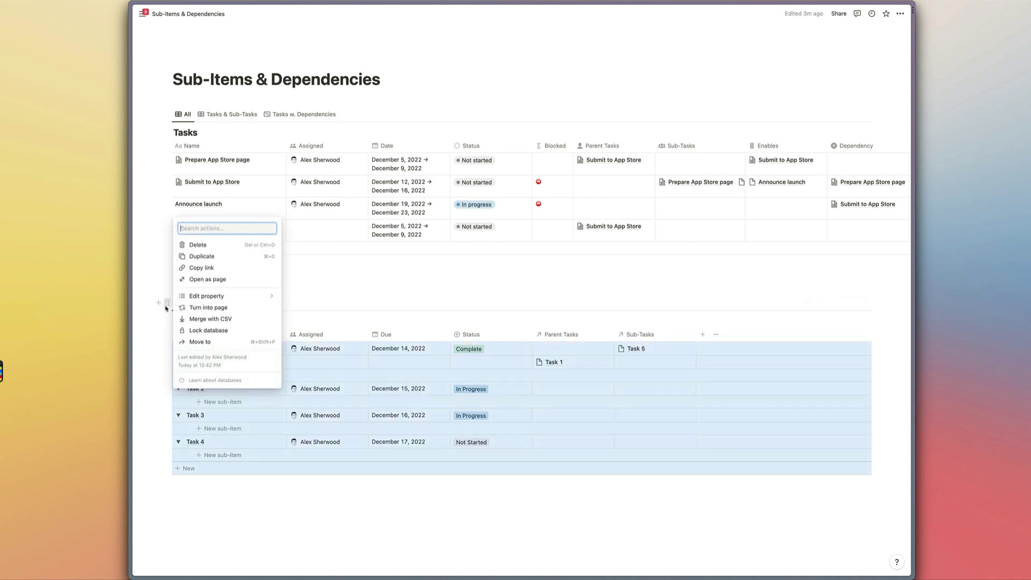
left_click(233, 272)
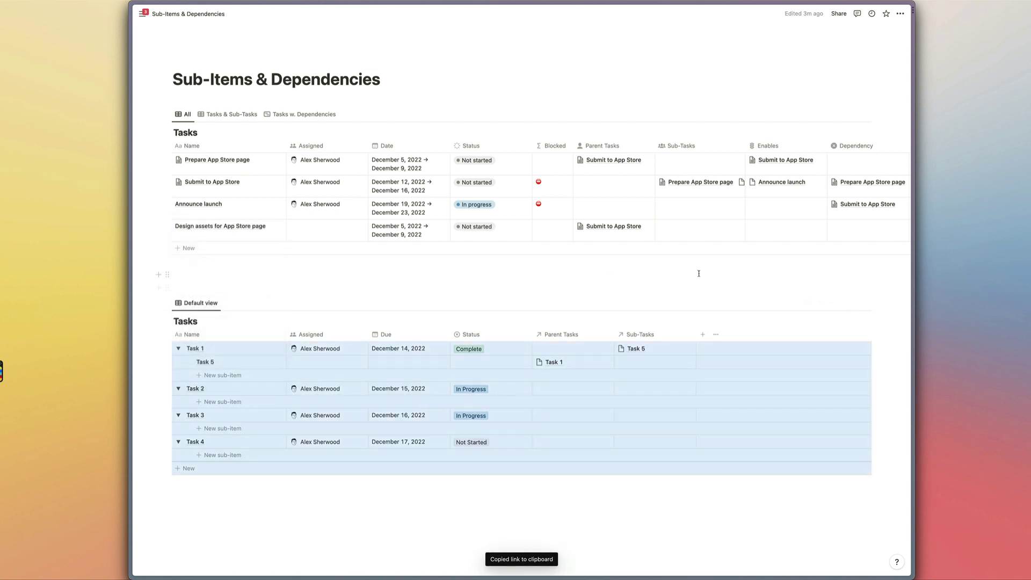
Create a template in the lower Tasks database named "New Parent Task Template"
left_click(867, 304)
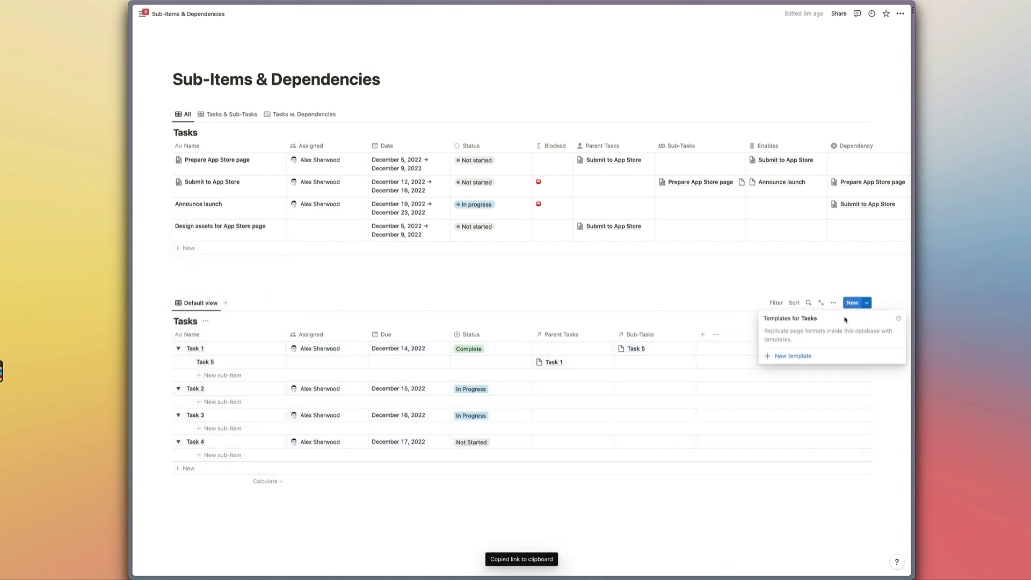
left_click(794, 356)
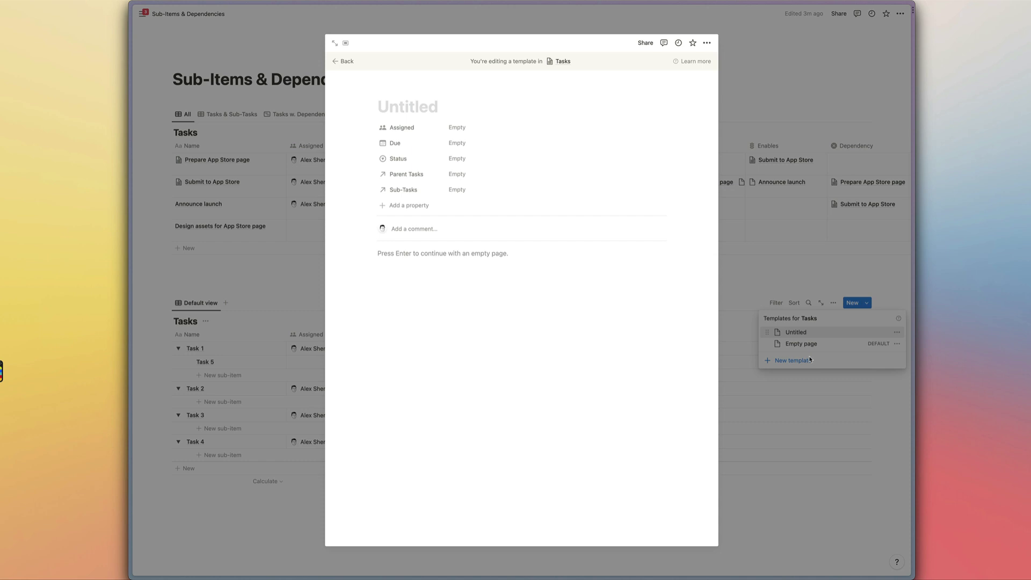
type("New Par")
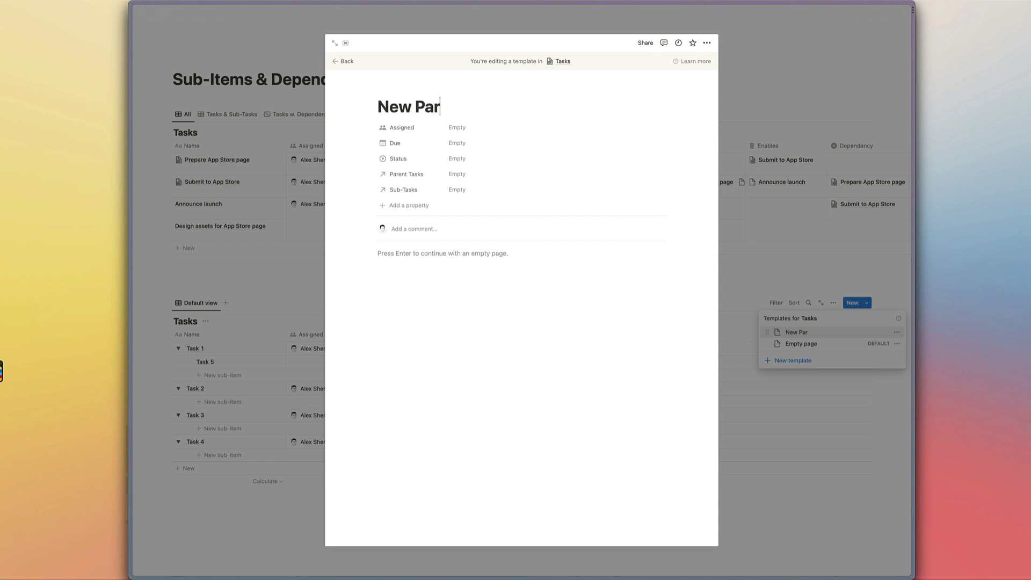
type("ent Task ")
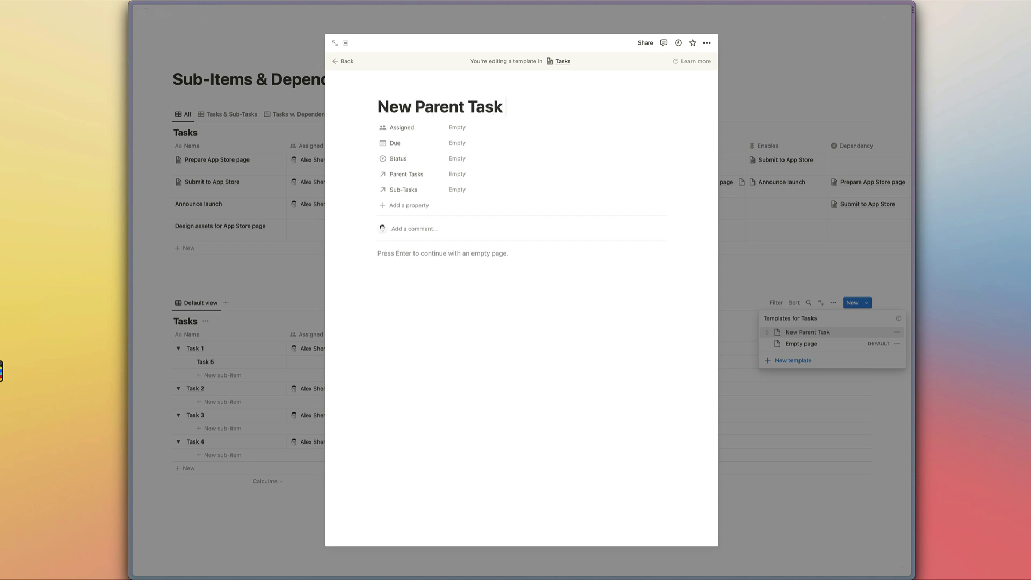
type("Template")
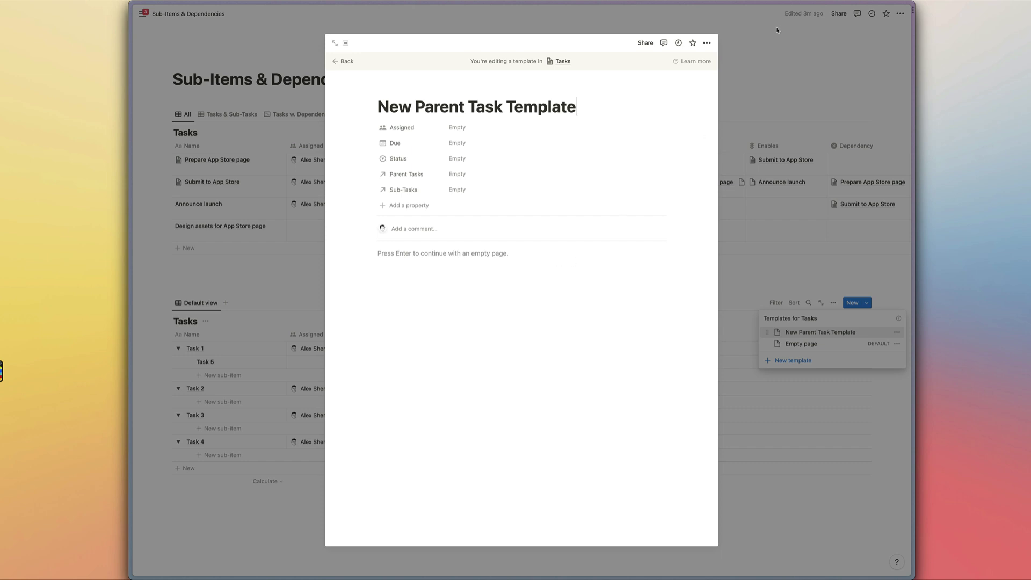
Make the template page full width and insert a linked view of the Tasks database in its body
left_click(707, 42)
left_click(743, 113)
left_click(467, 278)
left_click(470, 277)
key("super+v")
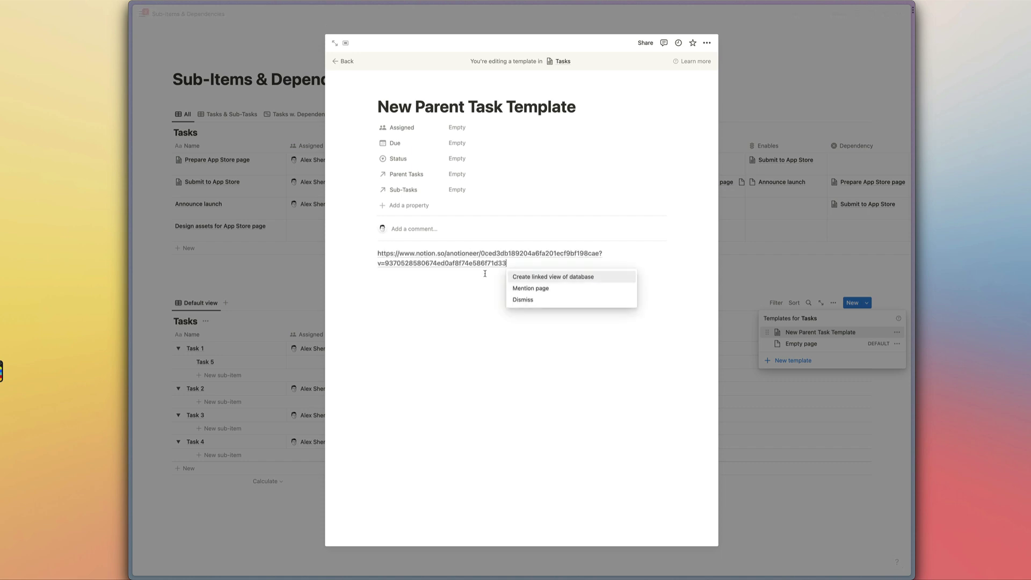
left_click(565, 278)
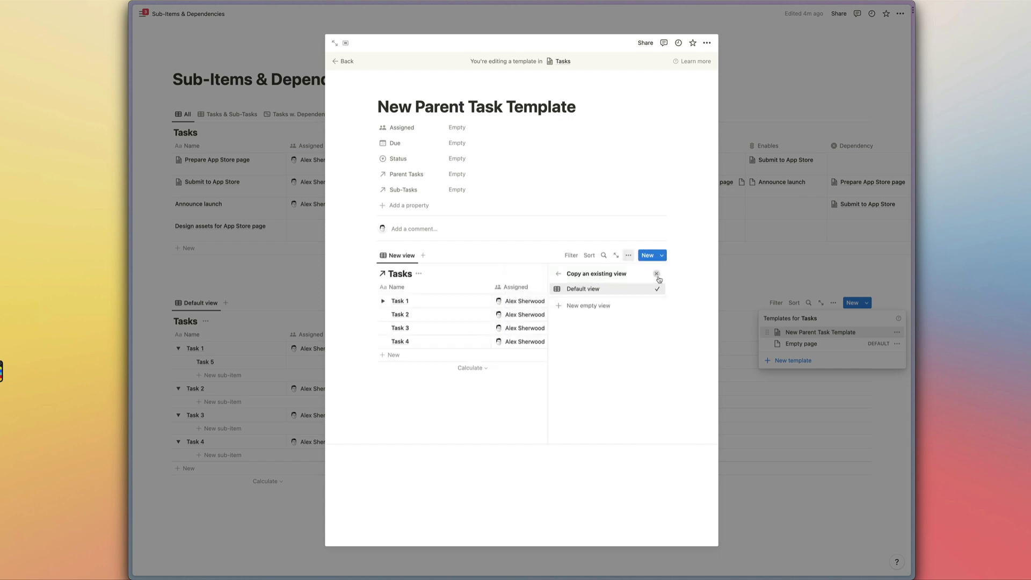
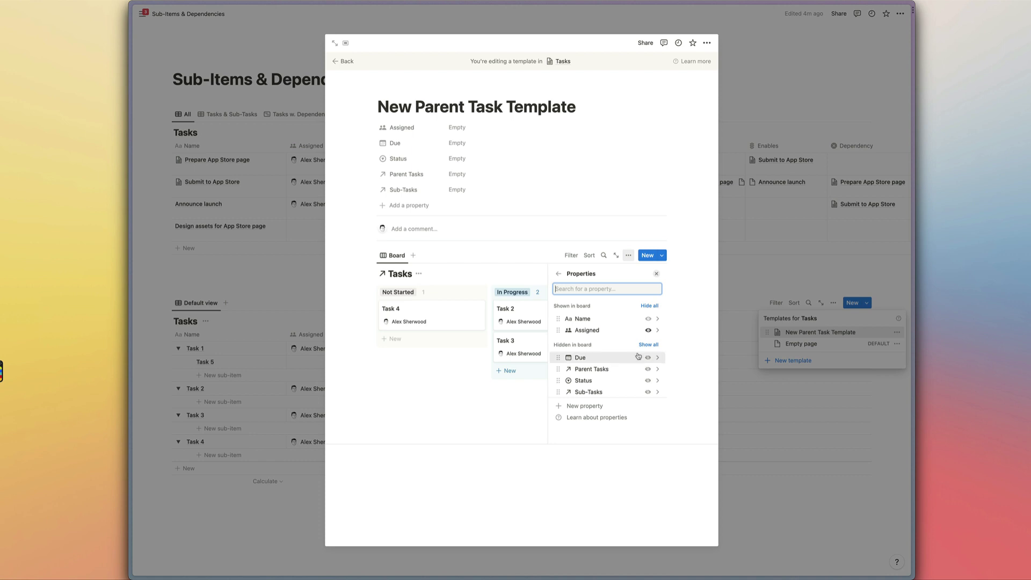
Show Due on the template's board and save for everyone an advanced filter where Parent Tasks contains New Parent Task Template
left_click(648, 357)
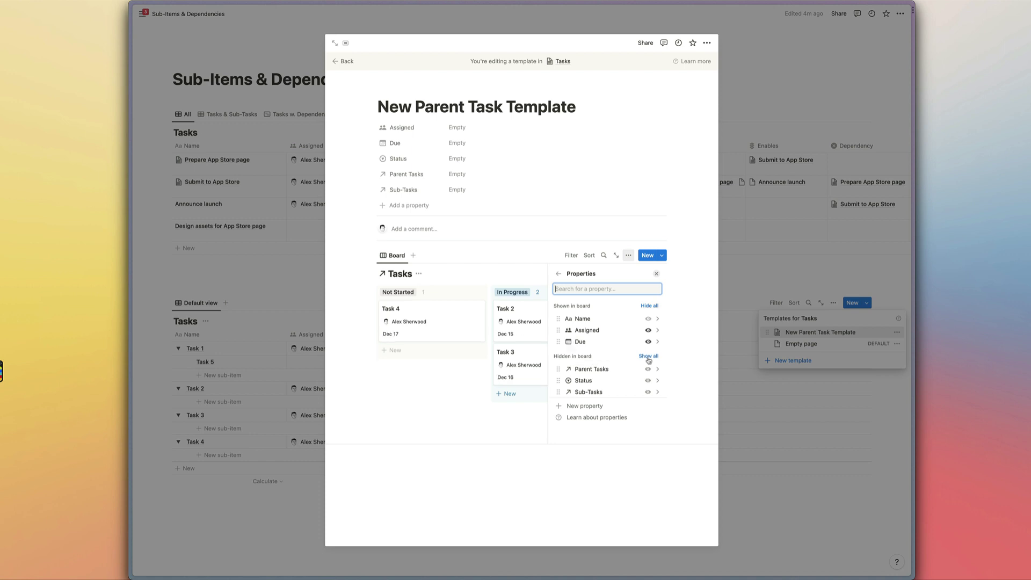
left_click(656, 273)
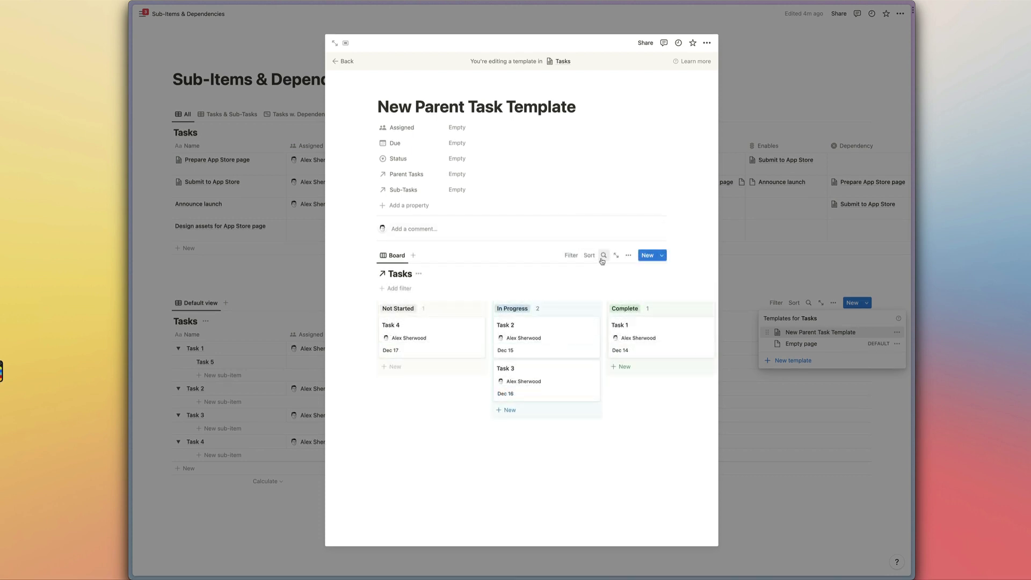
left_click(572, 256)
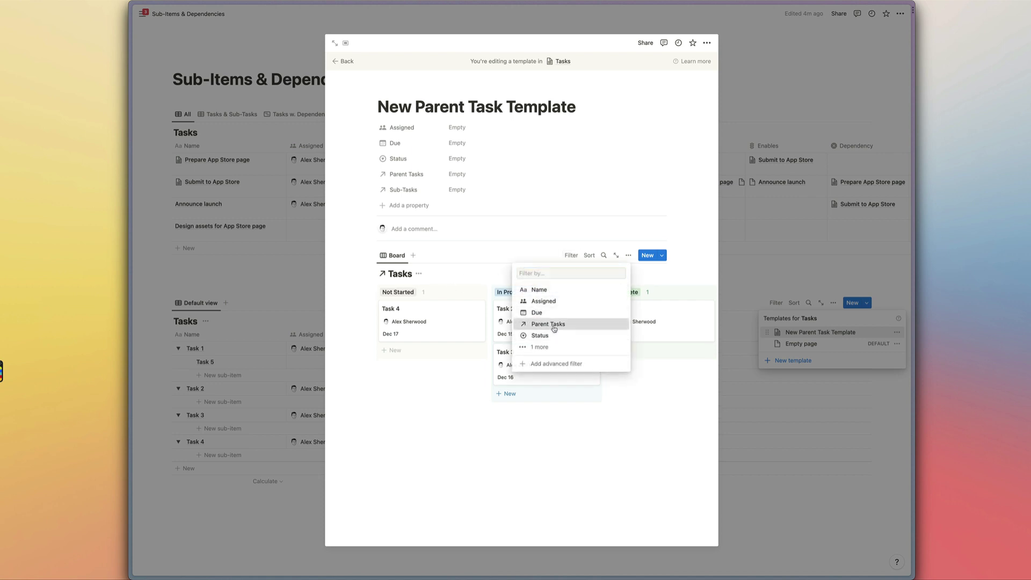
left_click(551, 324)
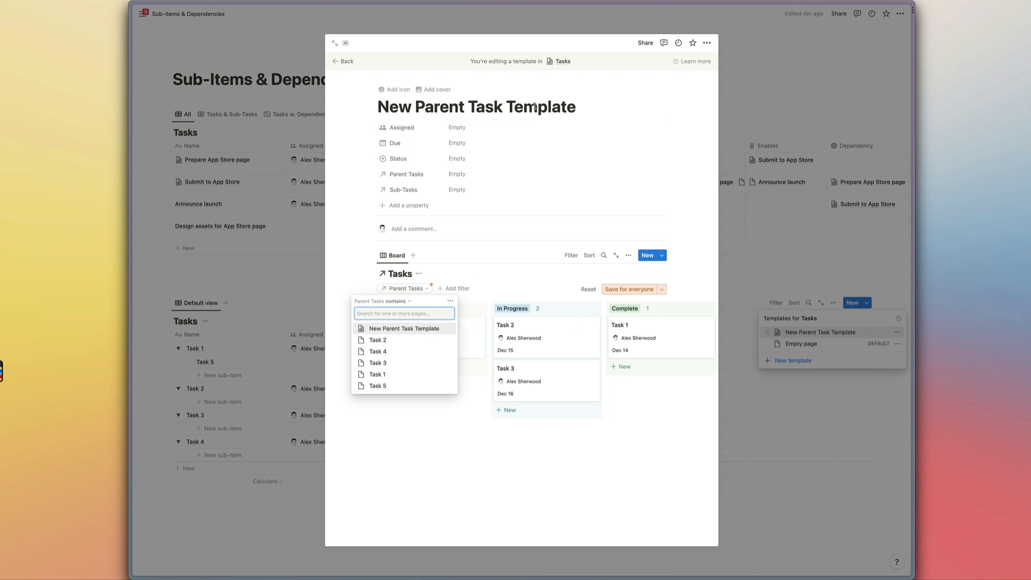
left_click(440, 329)
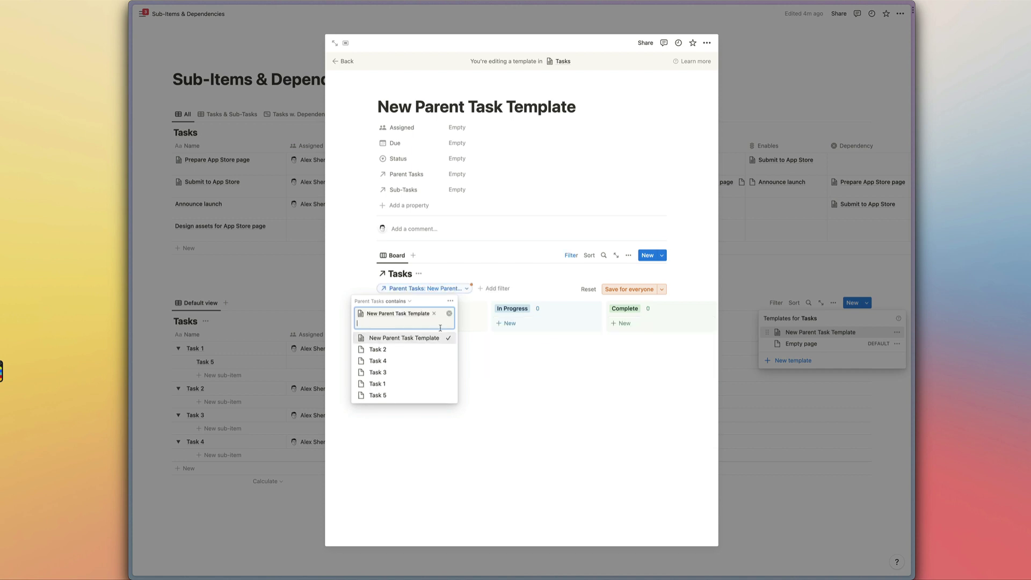
left_click(450, 301)
left_click(495, 318)
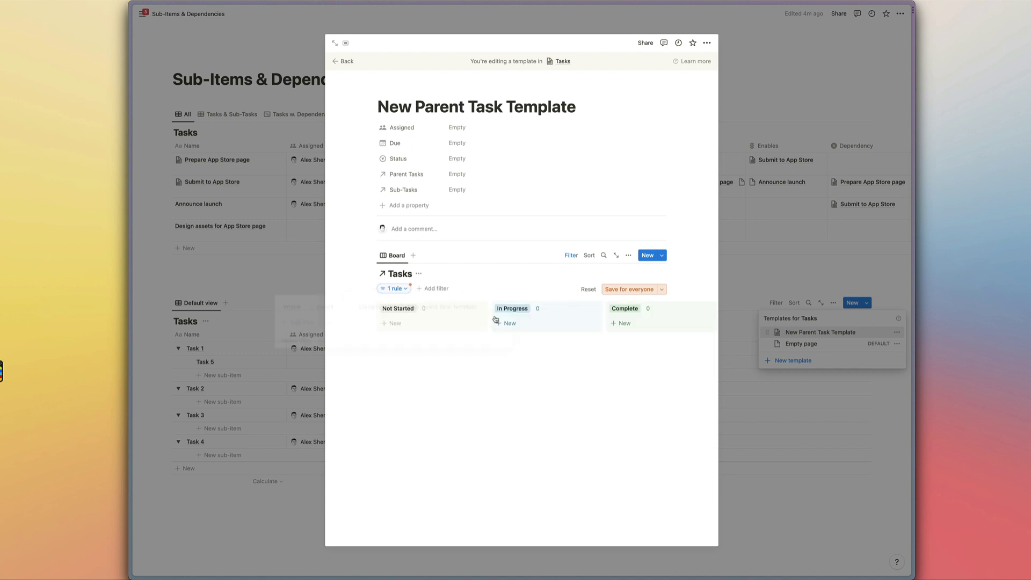
left_click(626, 291)
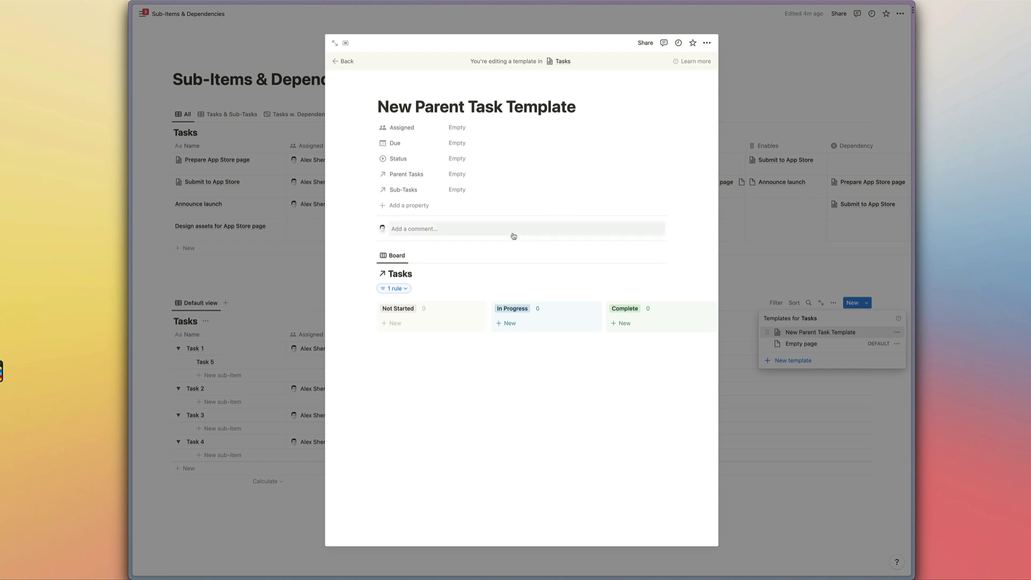
left_click(395, 289)
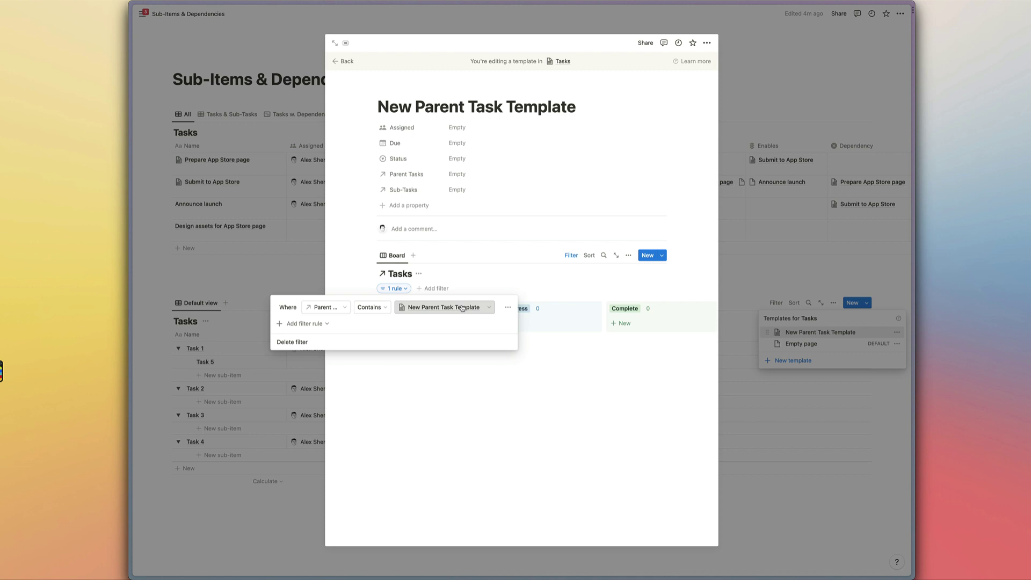
left_click(453, 262)
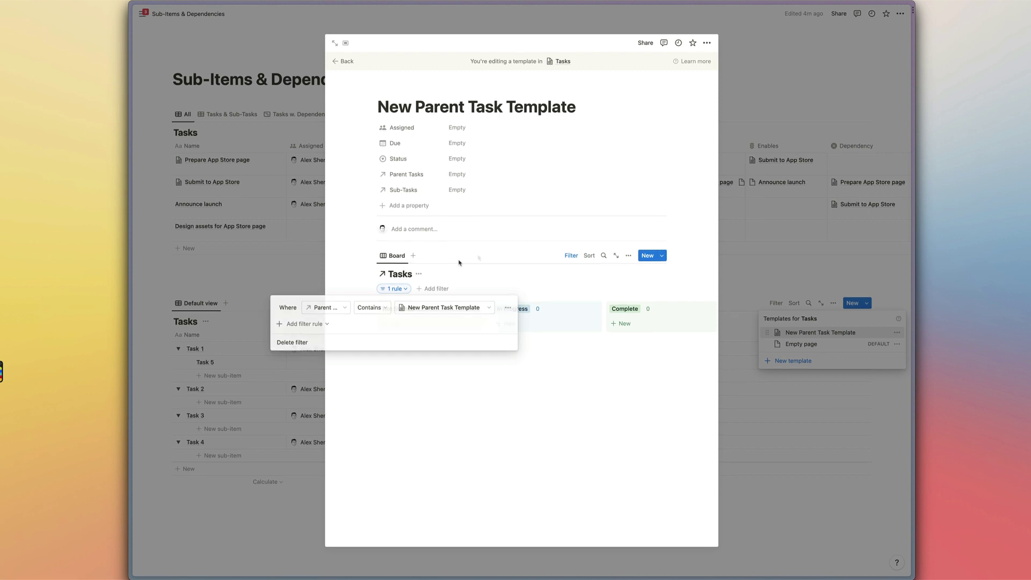
Hide the linked board's database title, add a second-level heading "Sub-Tasks" above the board, and close the template
left_click(419, 273)
left_click(430, 317)
left_click(598, 110)
key("Return")
type("## ")
type("Sub-Tasks")
key("Return")
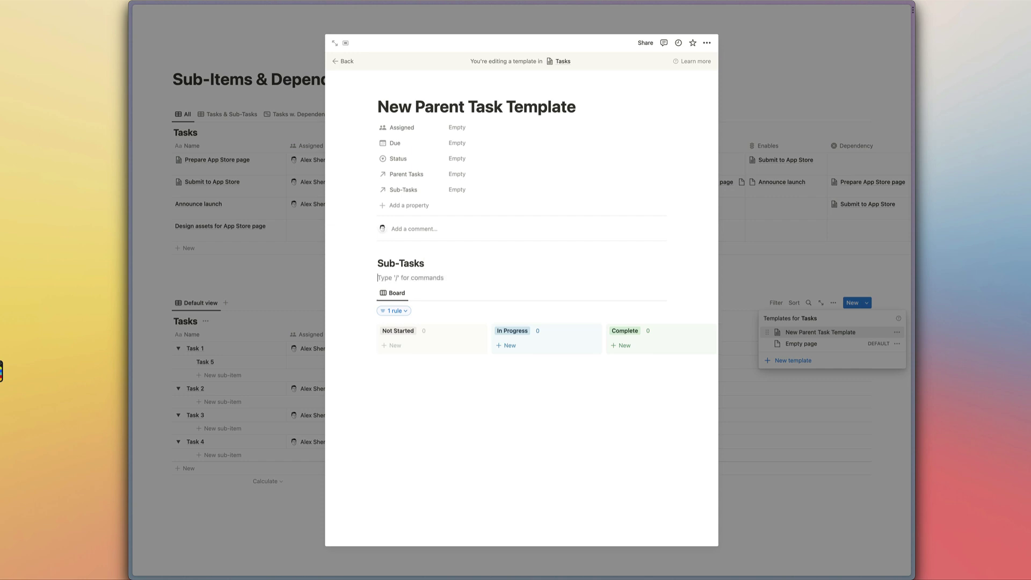
key("BackSpace")
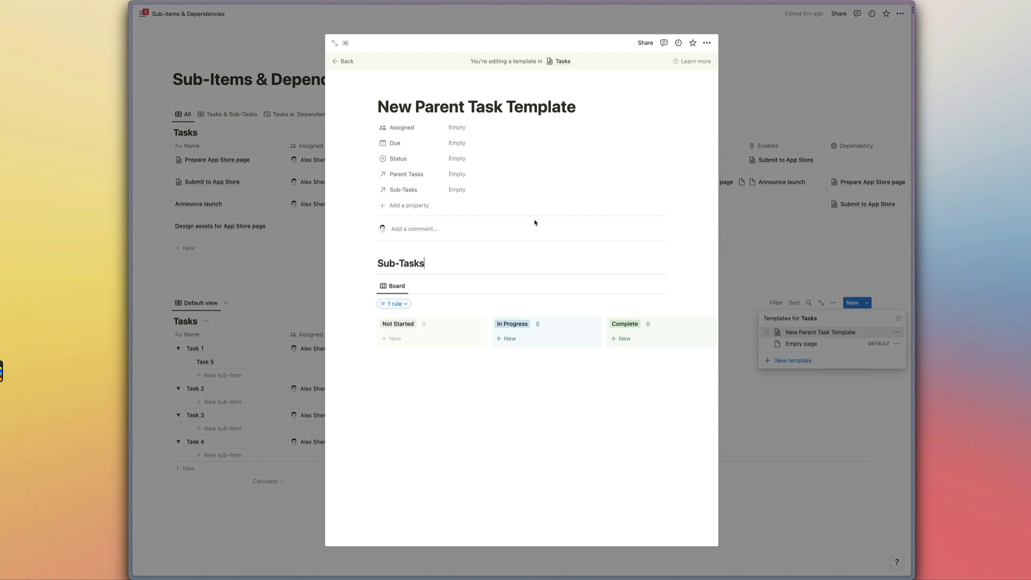
left_click(766, 244)
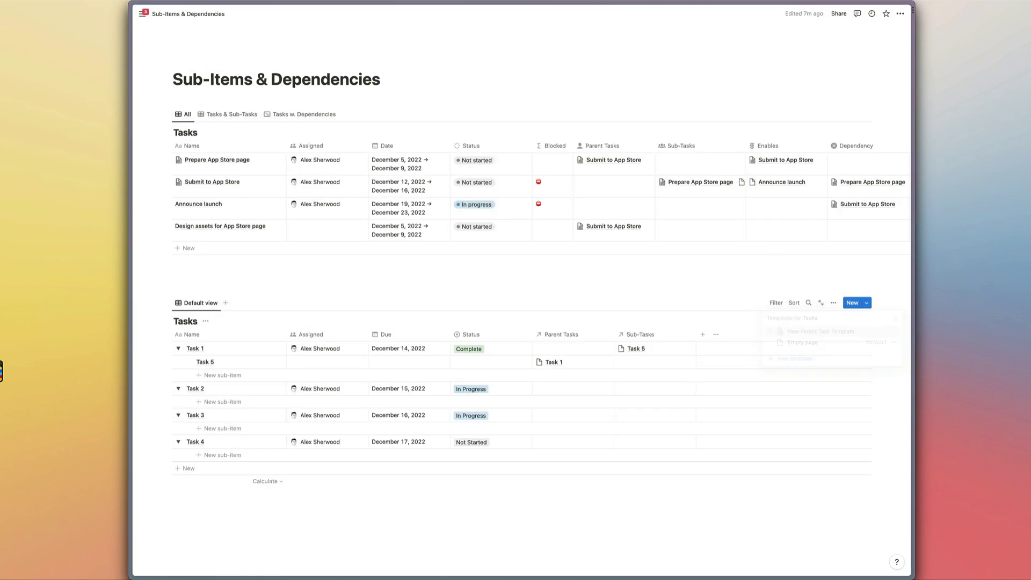
Open Task 1 as a full page and apply New Parent Task Template to it
left_click(270, 348)
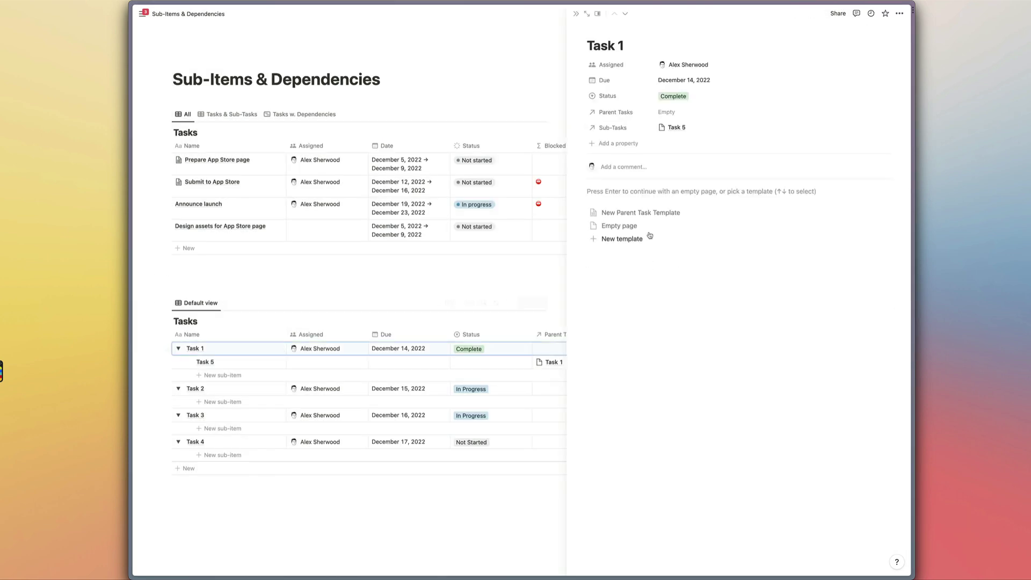
left_click(587, 13)
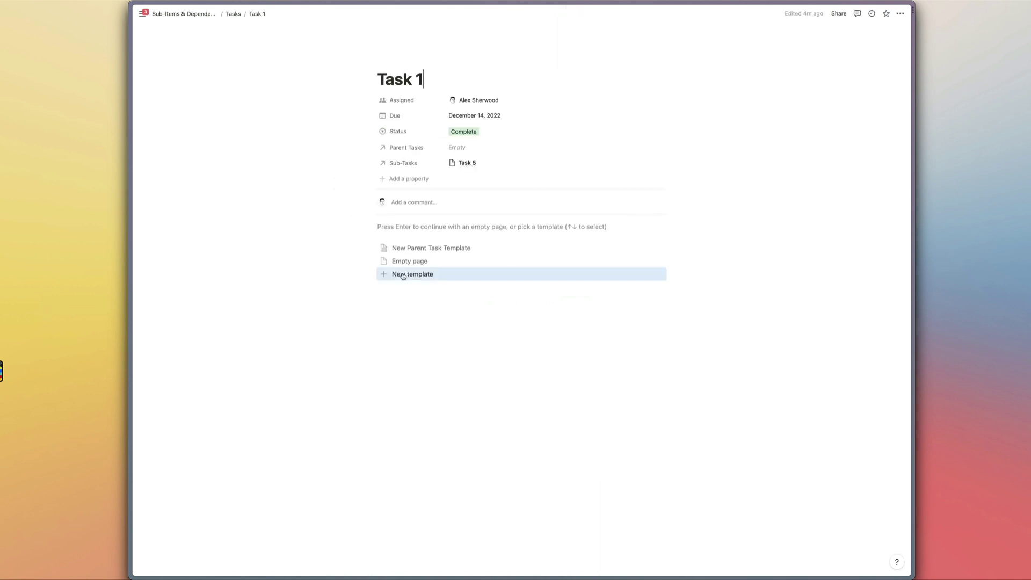
left_click(456, 246)
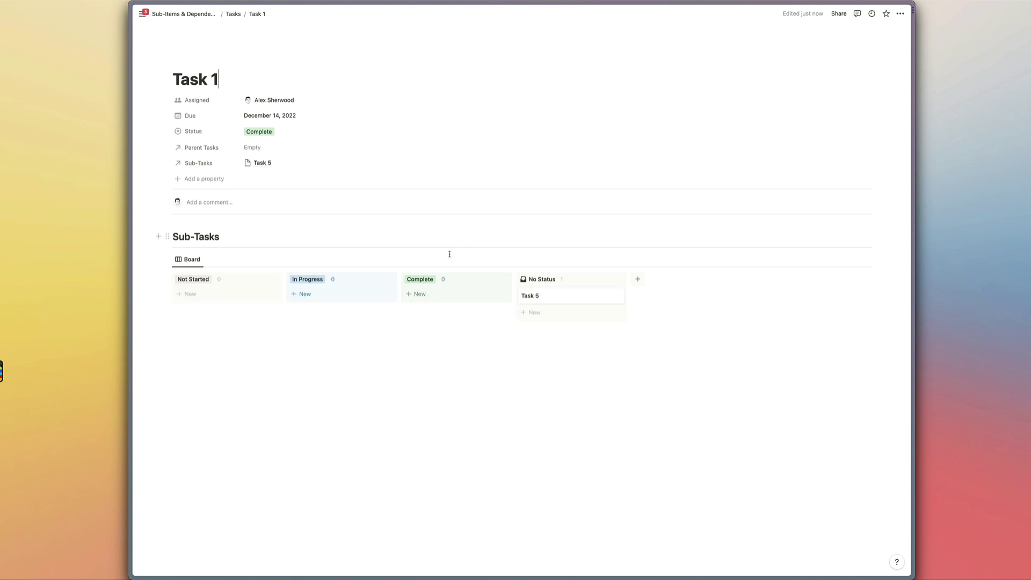
Move Task 5 to Not Started on the Sub-Tasks board and add a card named Task 6 in that column
left_click_drag(573, 295, 230, 295)
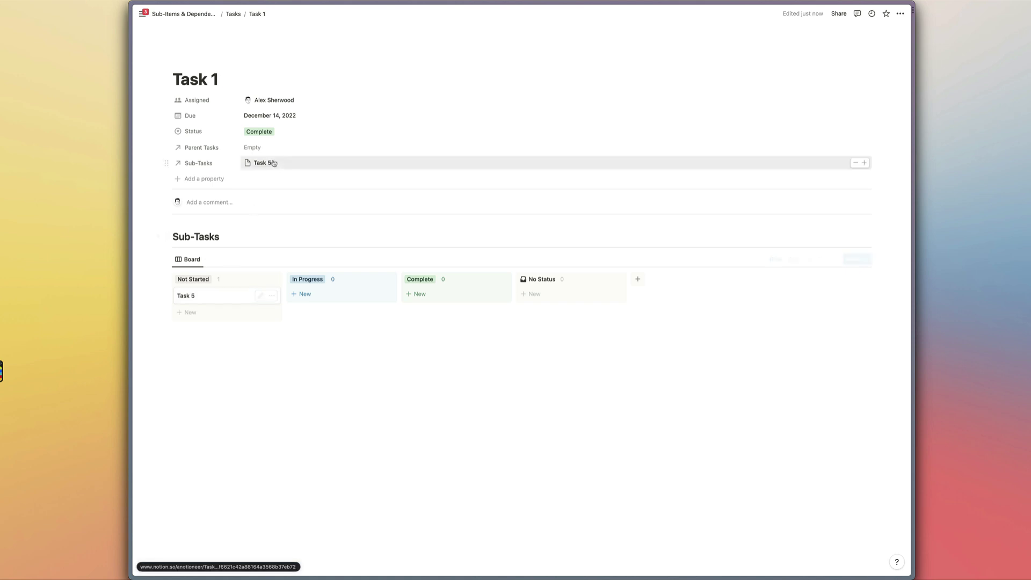
left_click(228, 312)
type("Task 6")
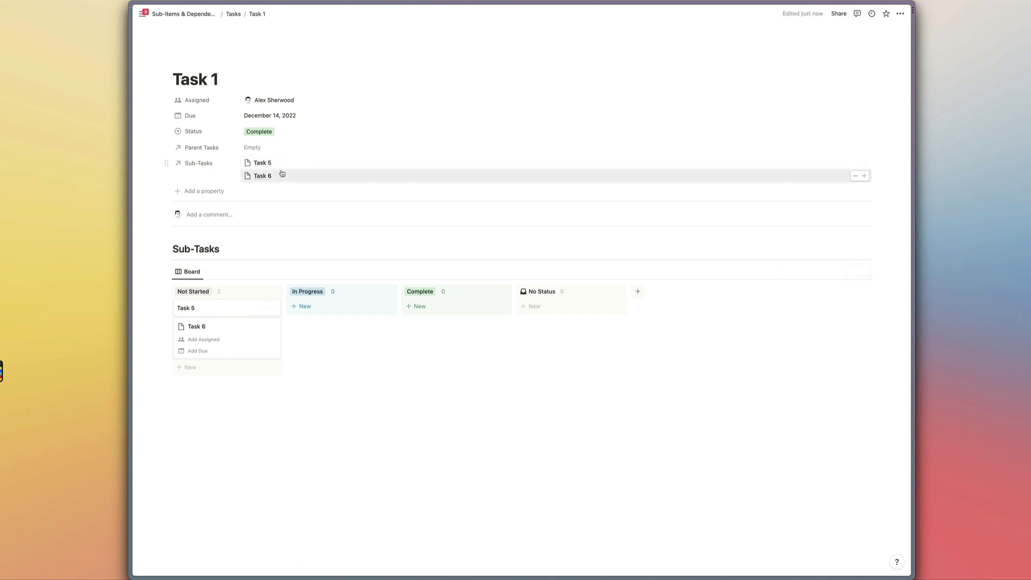
Assign the Task 6 and Task 5 cards on the board to the workspace member
left_click(204, 340)
left_click(216, 368)
left_click(219, 317)
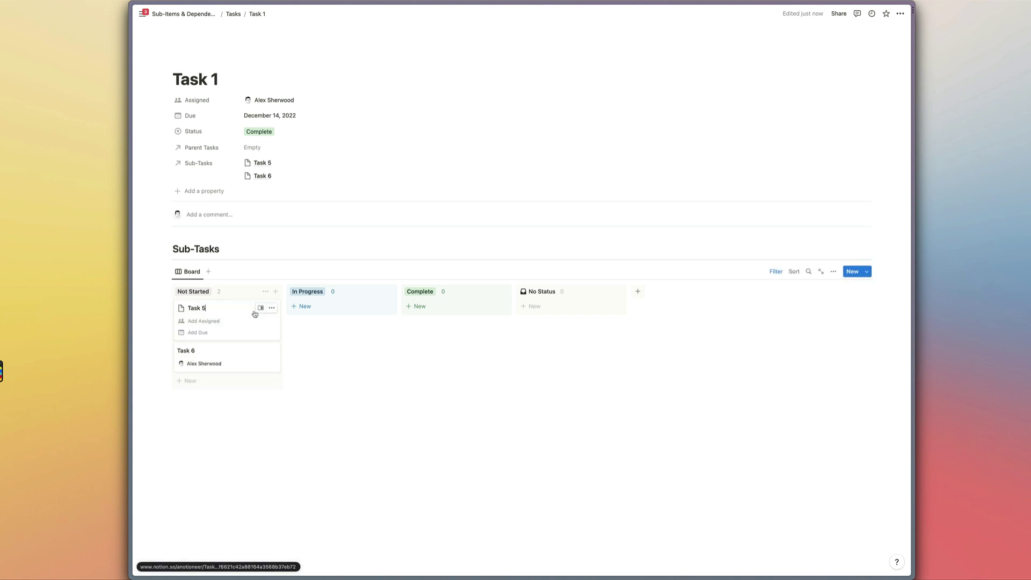
left_click(208, 323)
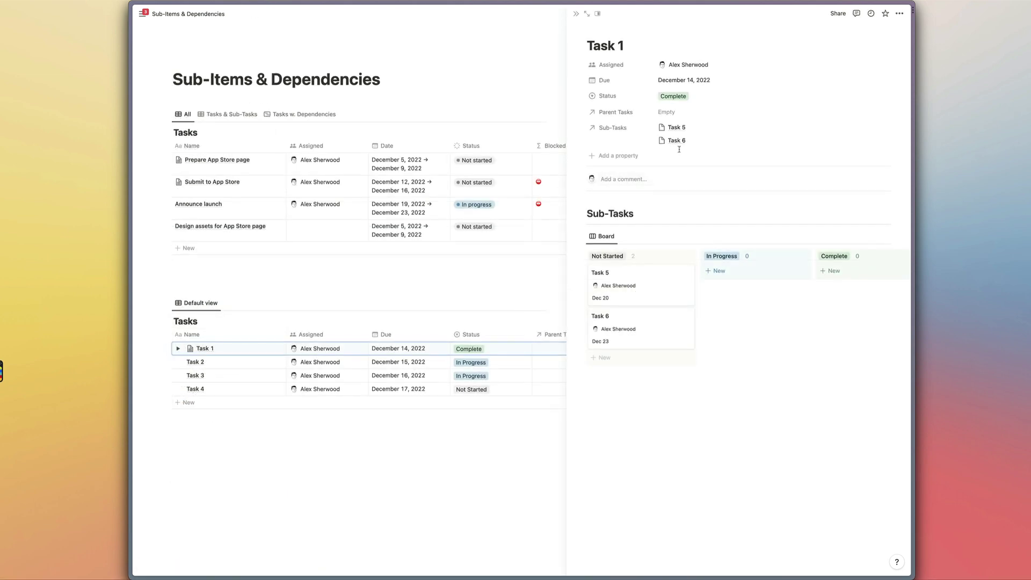
Reopen Task 1 from the lower table and show Assigned, Status and Due for the pages in its Sub-Tasks relation
key("Escape")
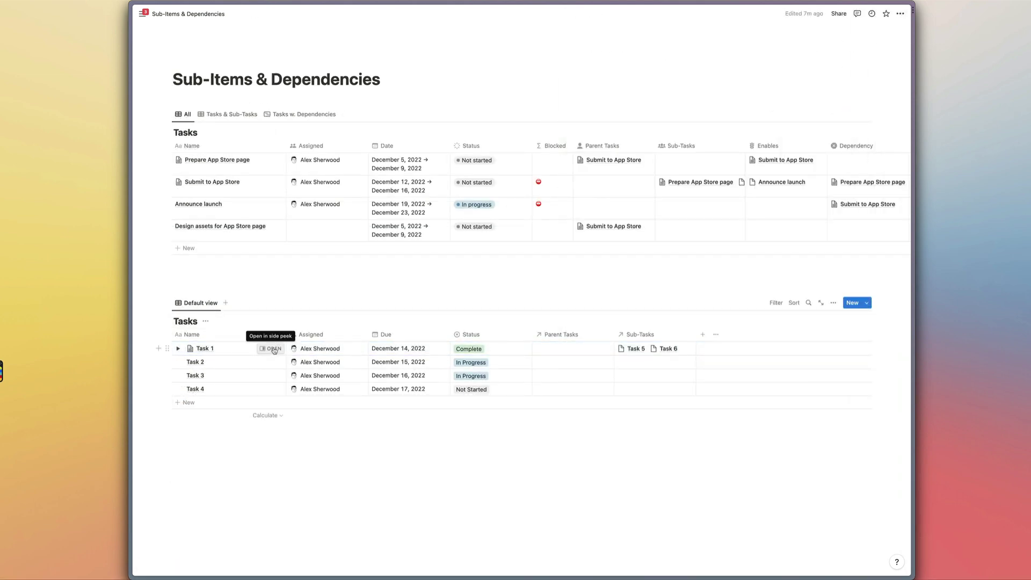
key("Return")
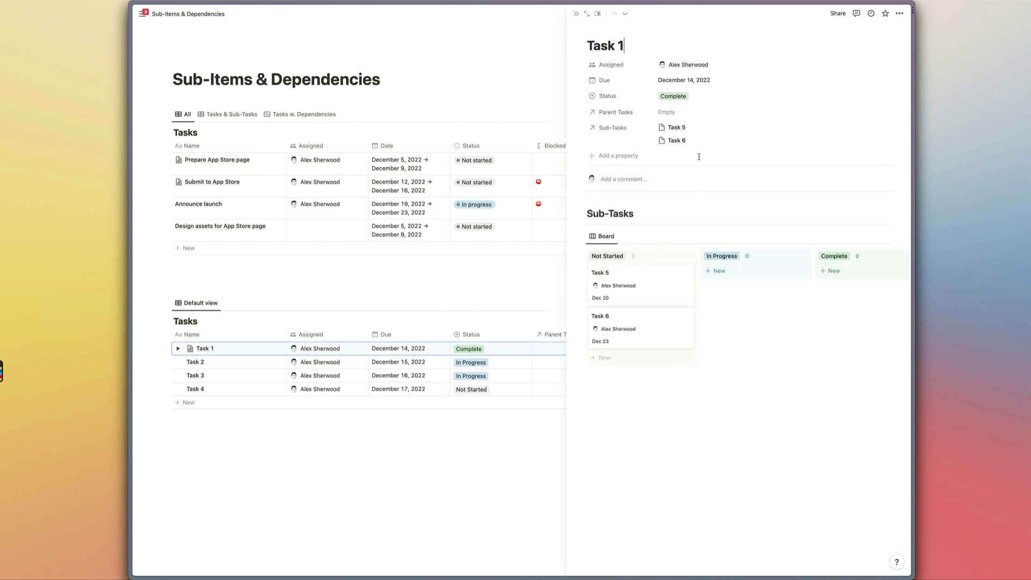
left_click(875, 128)
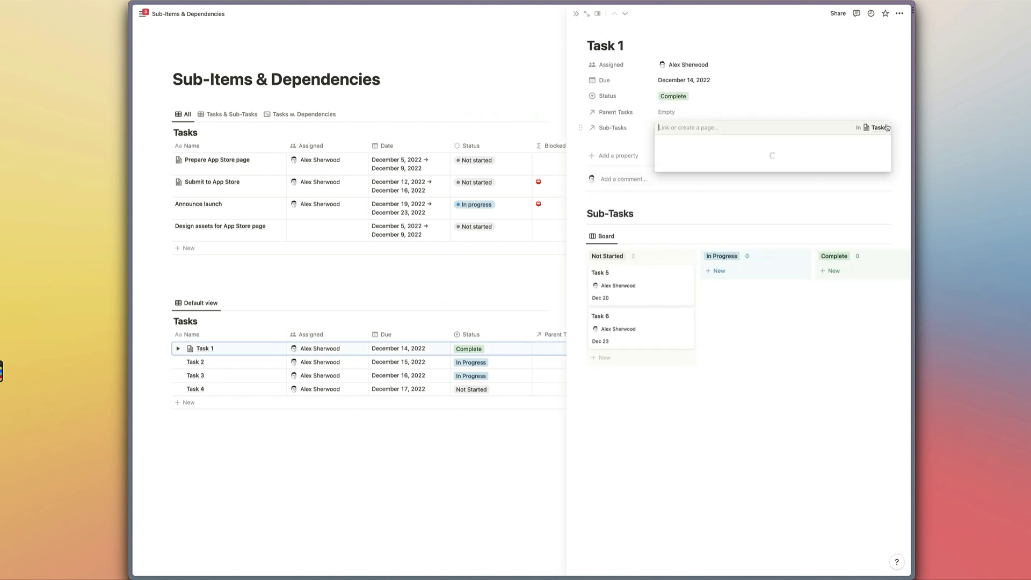
left_click(883, 142)
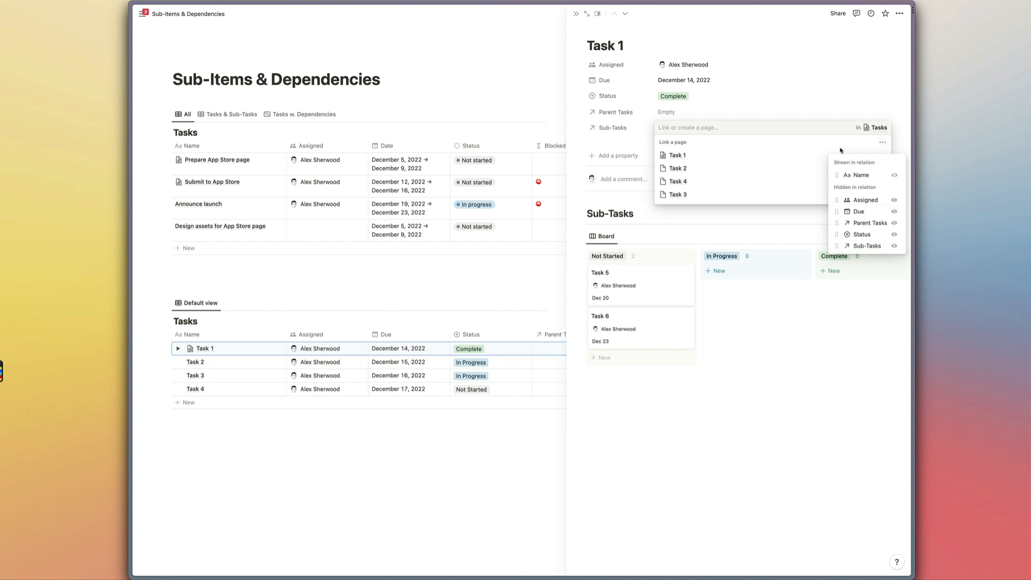
left_click(894, 200)
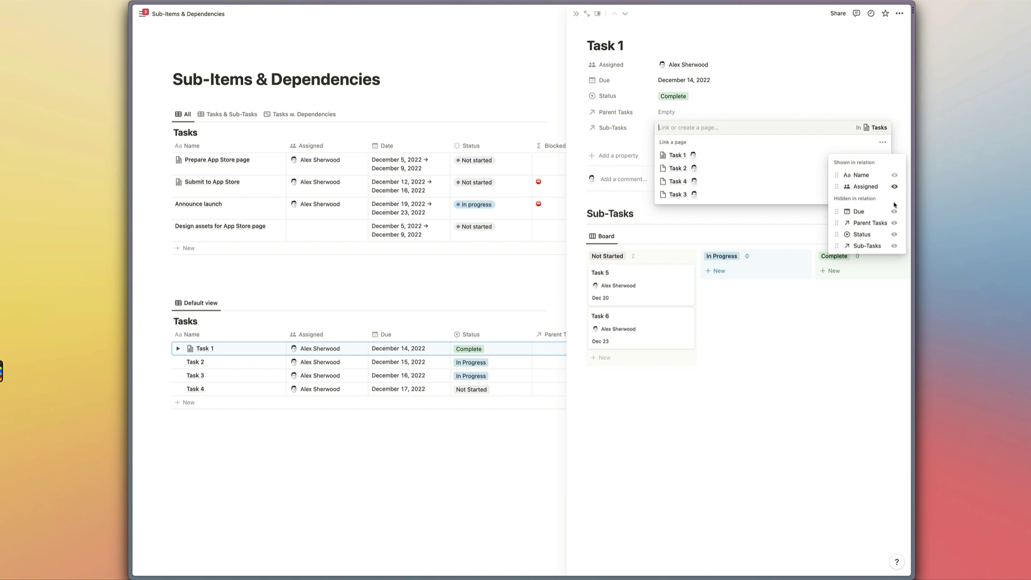
left_click(894, 234)
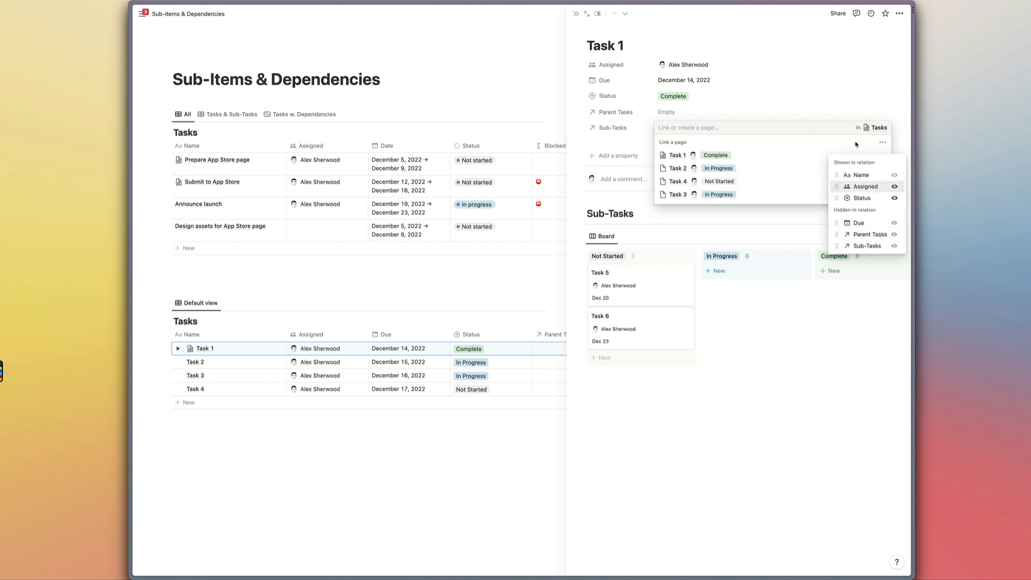
left_click(894, 223)
left_click(848, 92)
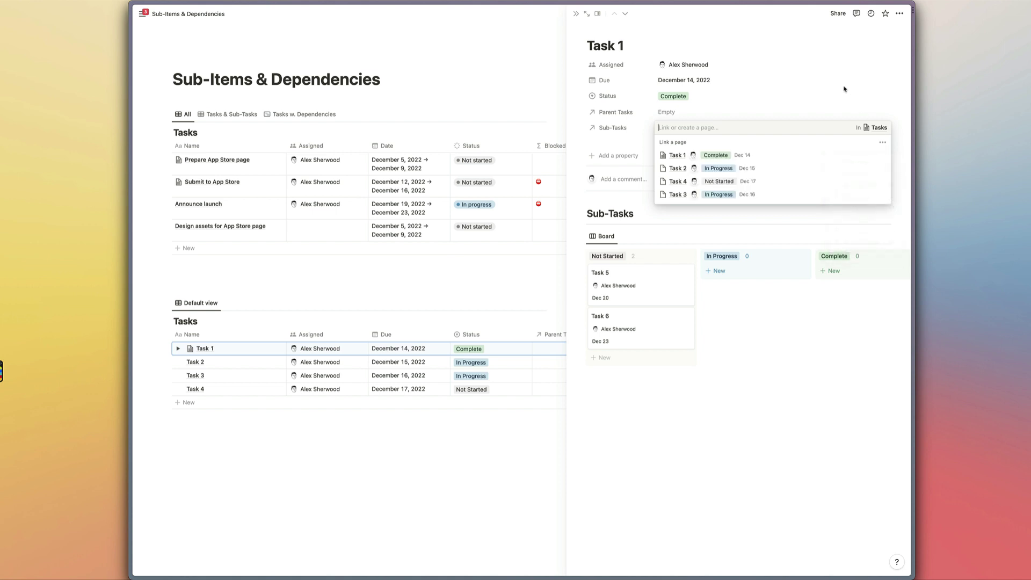
left_click(845, 89)
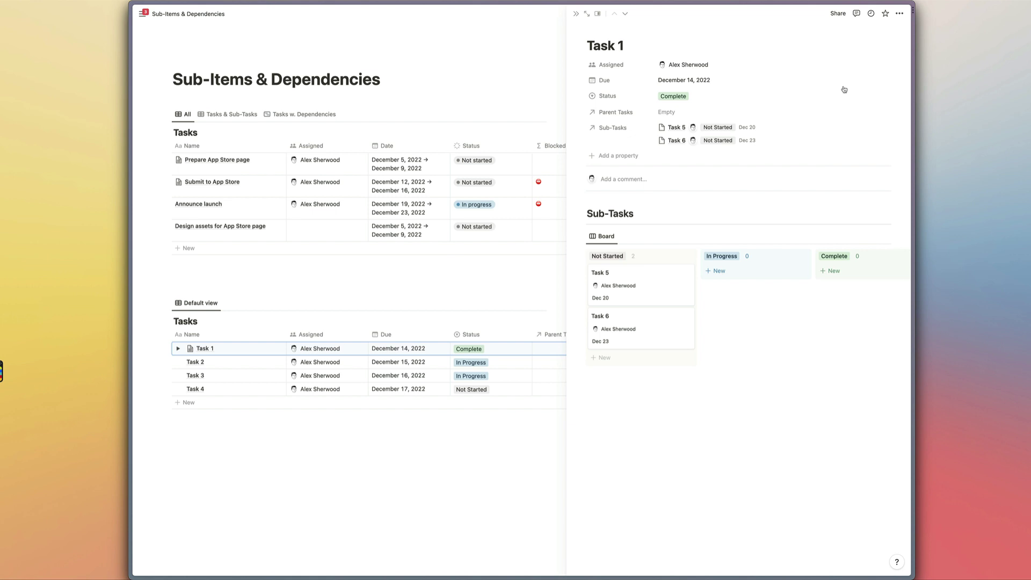
Open Task 1 as a full page and preview Task 5 from its Sub-Tasks property
left_click(719, 129)
scroll(724, 104, "left", 5)
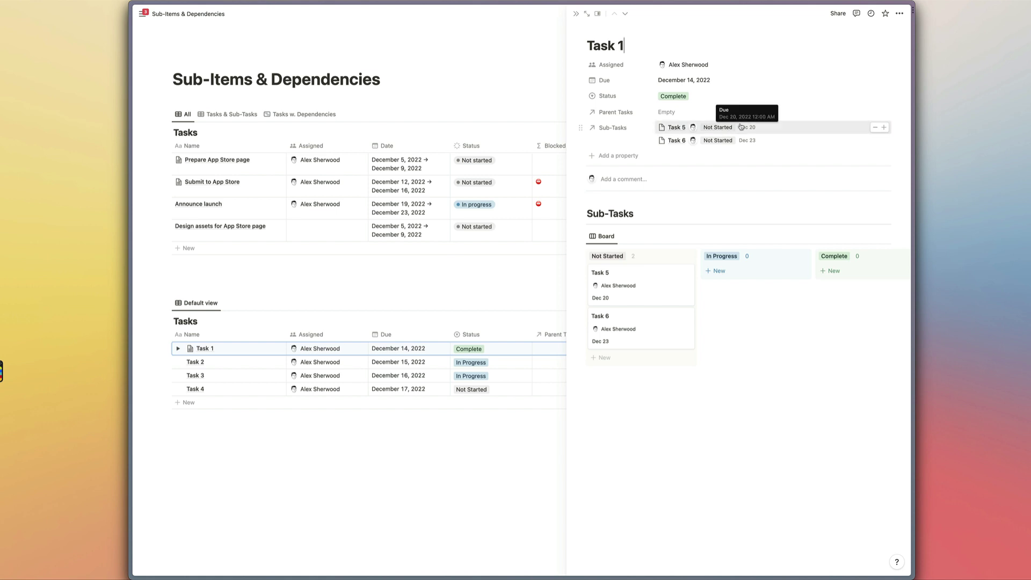
key("super+Return")
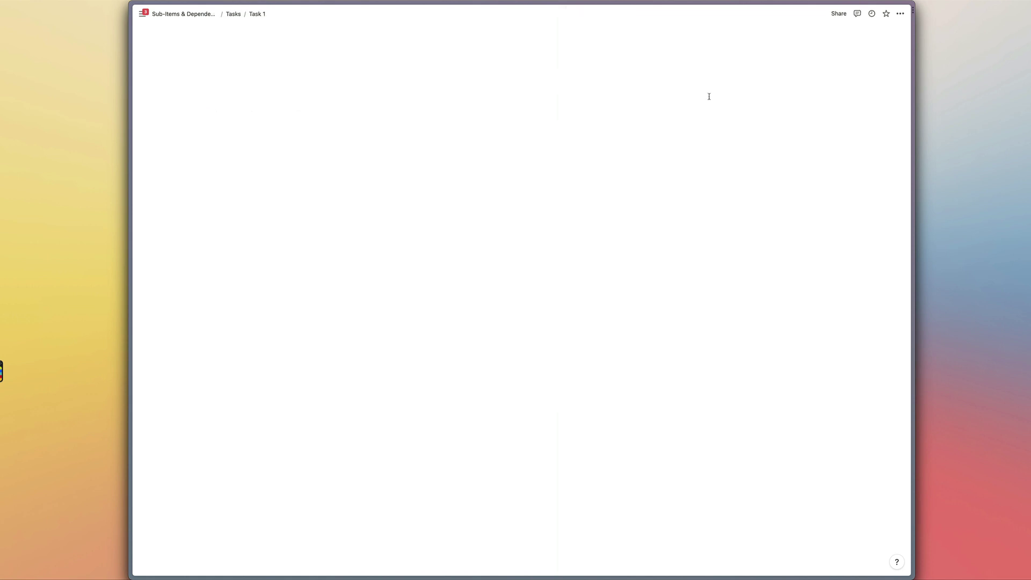
left_click(307, 162)
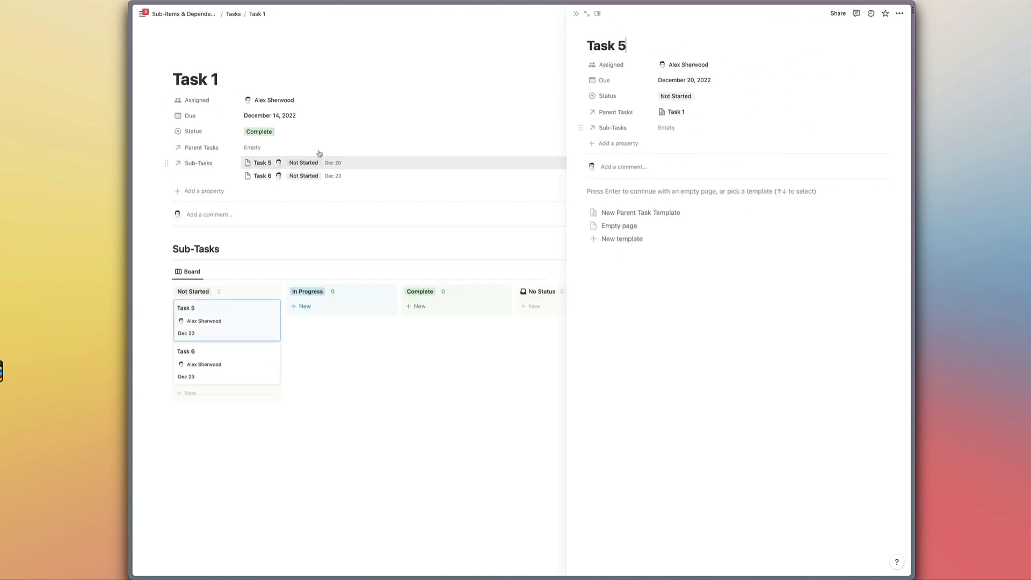
left_click(346, 132)
key("Escape")
key("Escape")
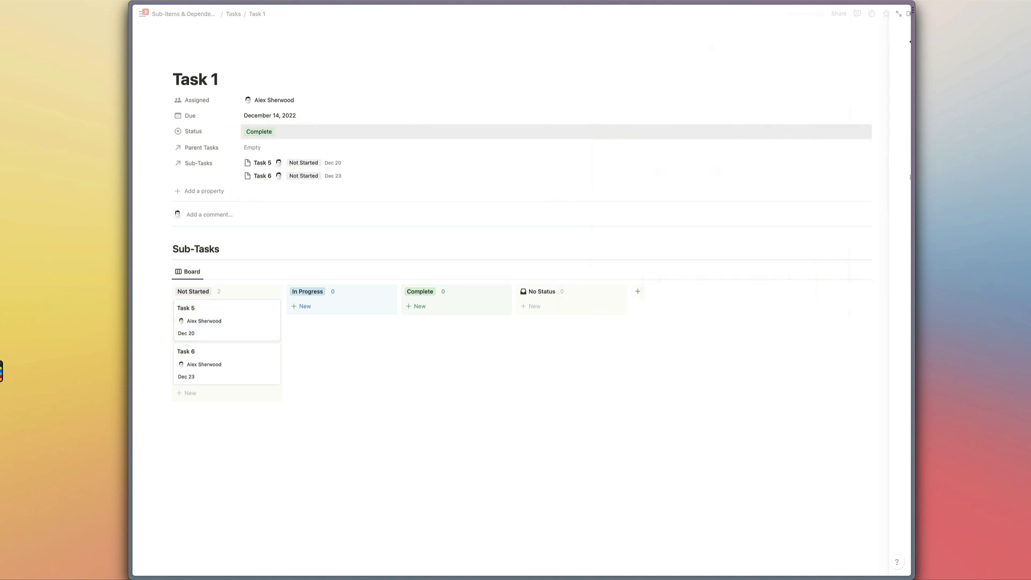
Show Task 1's Sub-Tasks relation as its own page section beneath the other properties
left_click(167, 164)
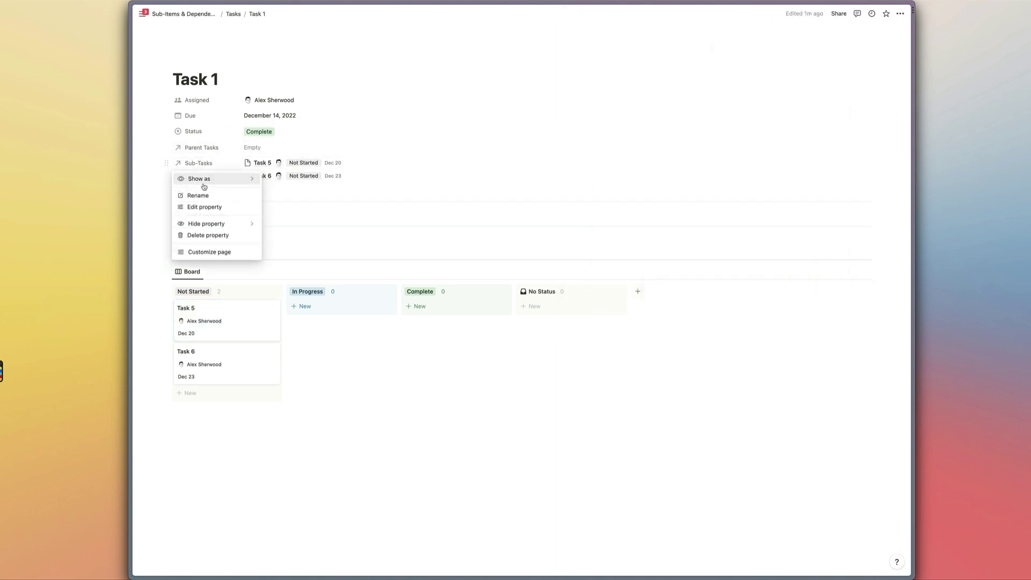
mouse_move(231, 180)
left_click(306, 186)
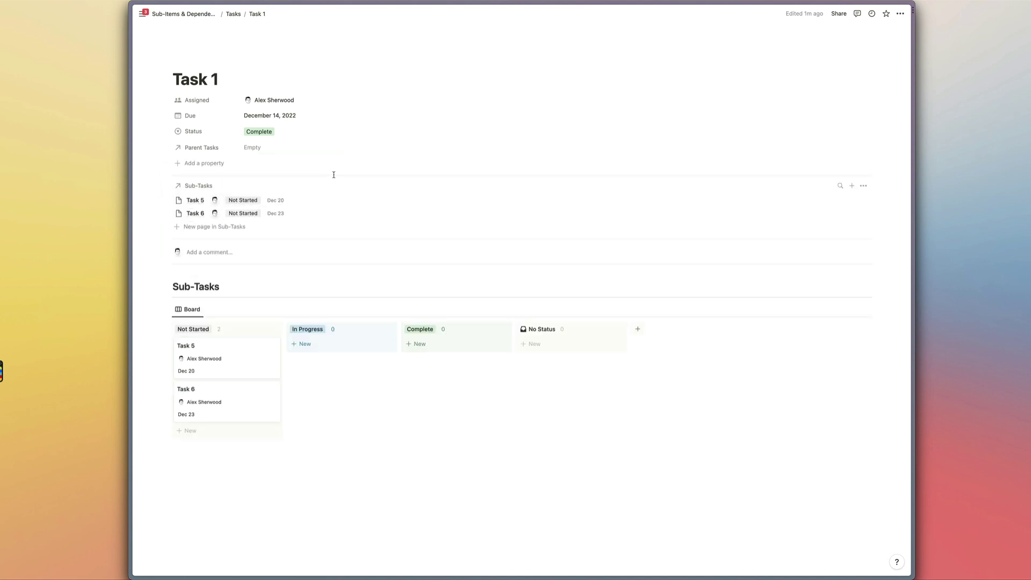
Set Task 5's due date to December 23, 2022 in Task 1's Sub-Tasks section
left_click(275, 201)
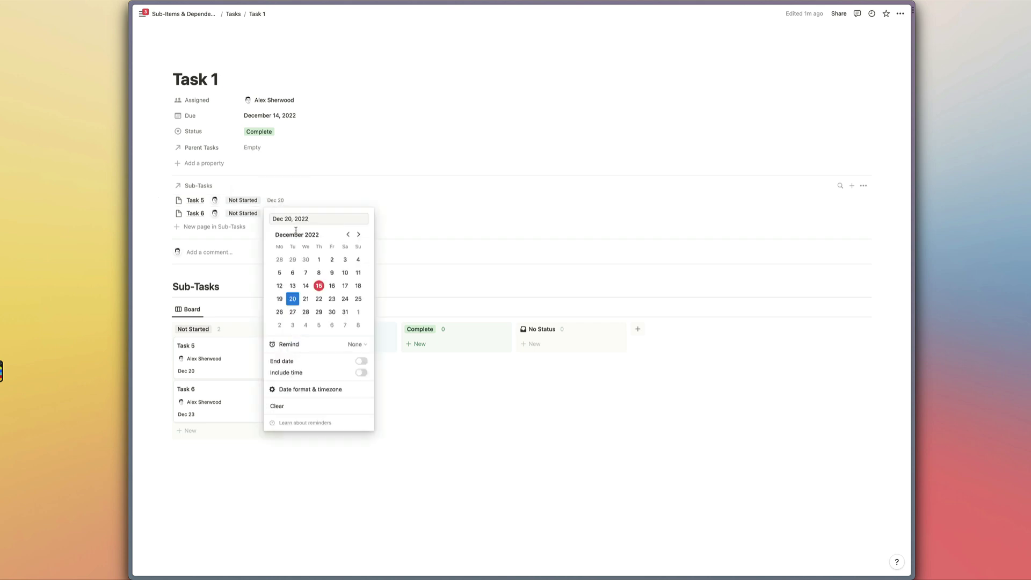
left_click(333, 300)
left_click(400, 146)
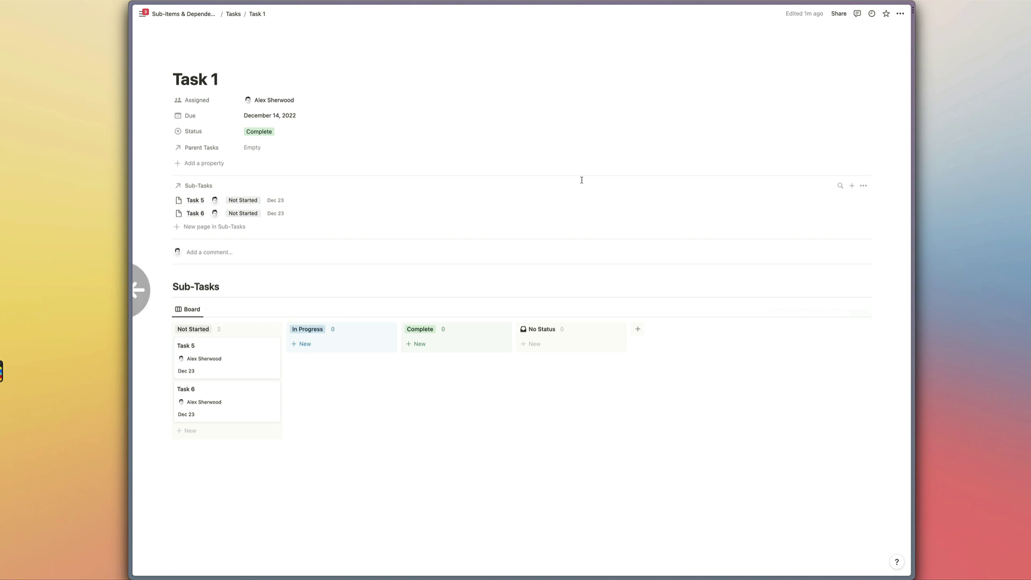
Return from Task 1 to the Sub-Items & Dependencies page and close the task preview
scroll(580, 178, "left", 5)
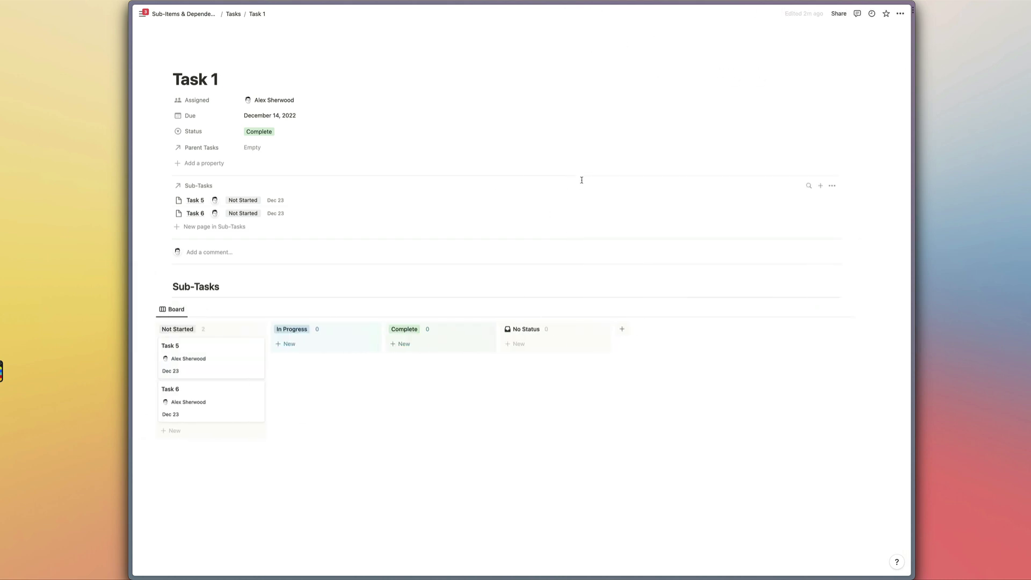
scroll(580, 177, "left", 5)
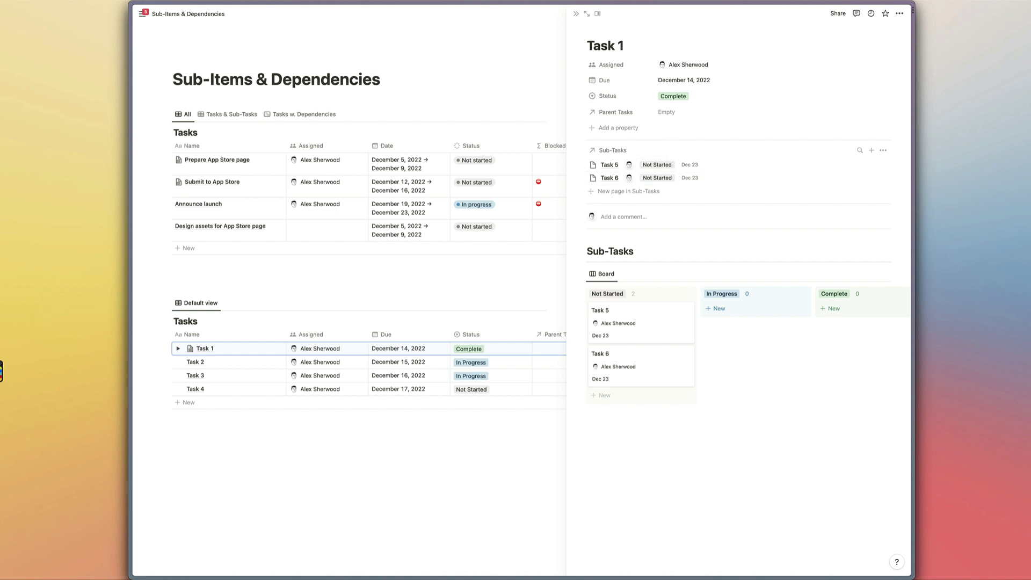
key("Escape")
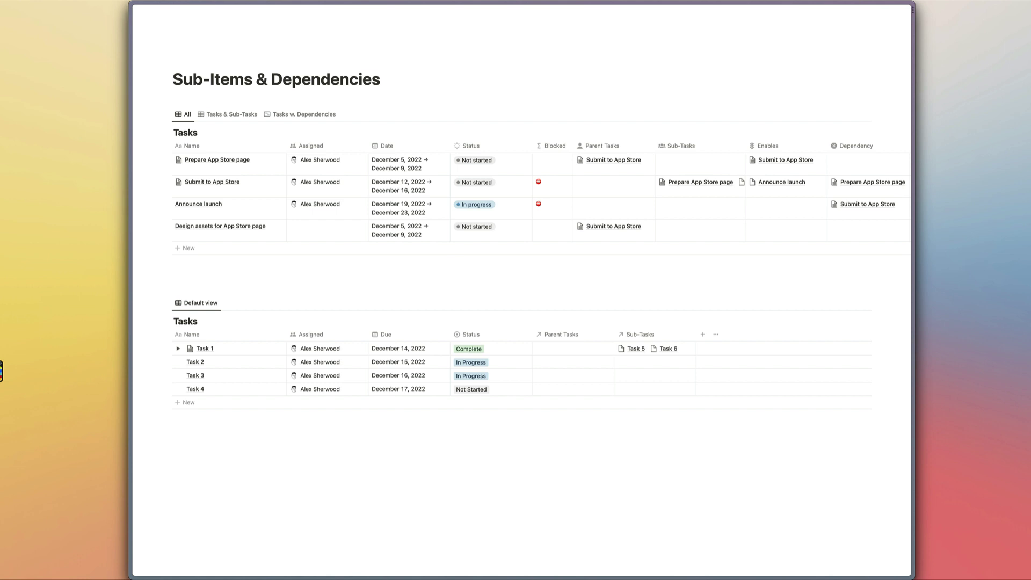
left_click(301, 113)
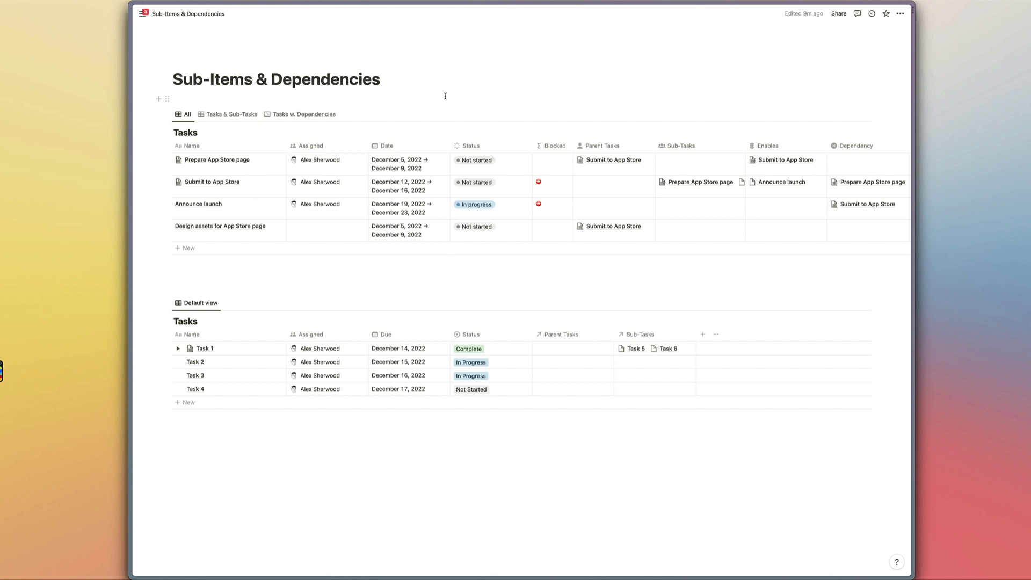
Start a new relation property in the lower Tasks table, related to this same database with separate directions enabled
left_click(703, 335)
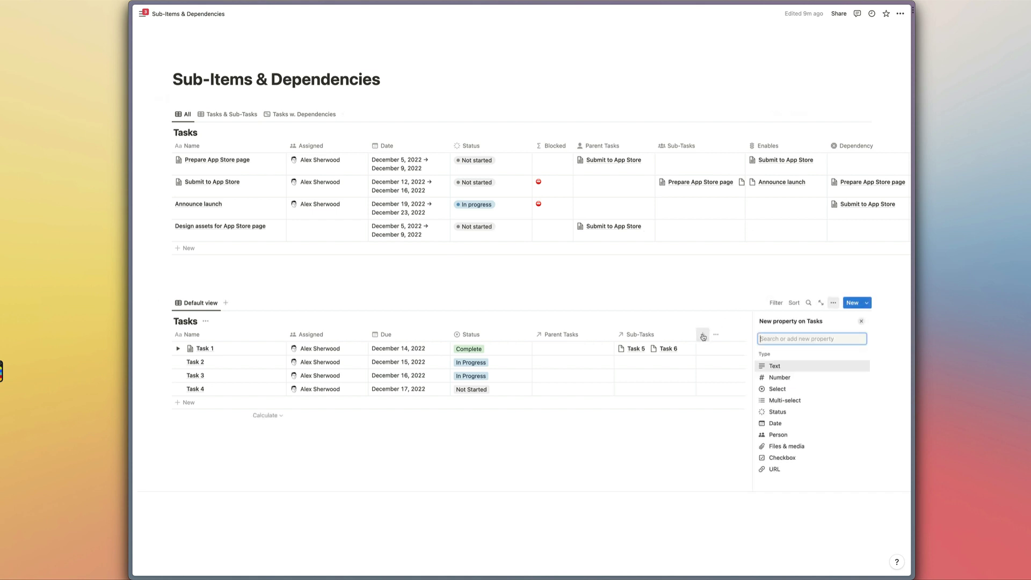
type("rela")
key("Return")
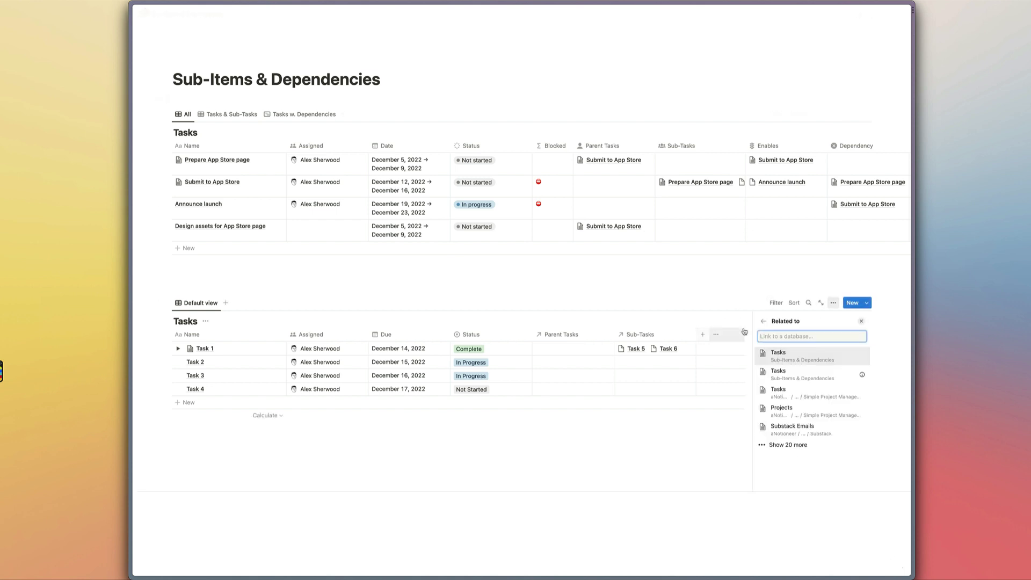
left_click(822, 375)
left_click(859, 373)
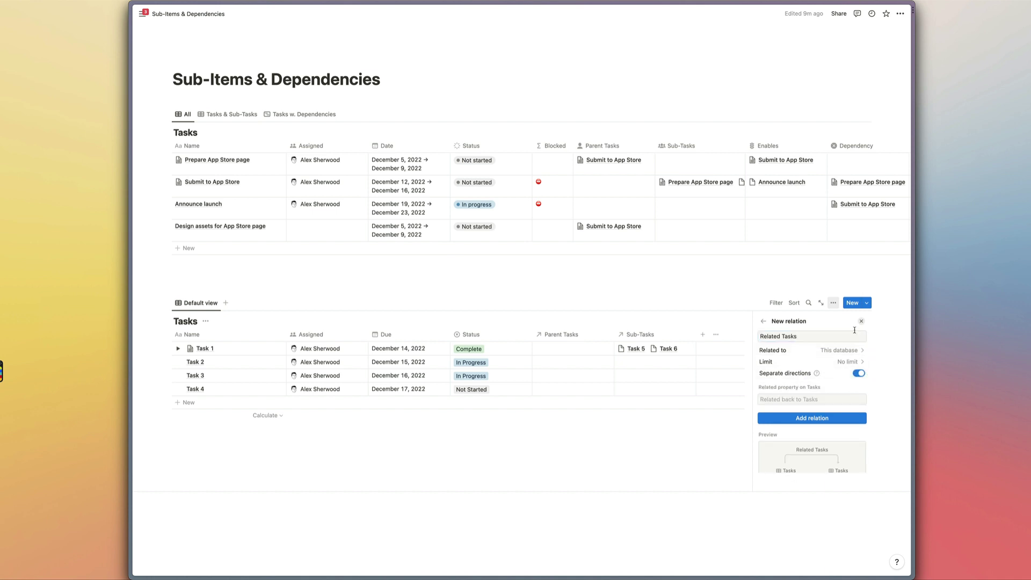
Name the relation Enables and its related property Dependency, and add both to the lower Tasks table
left_click(836, 336)
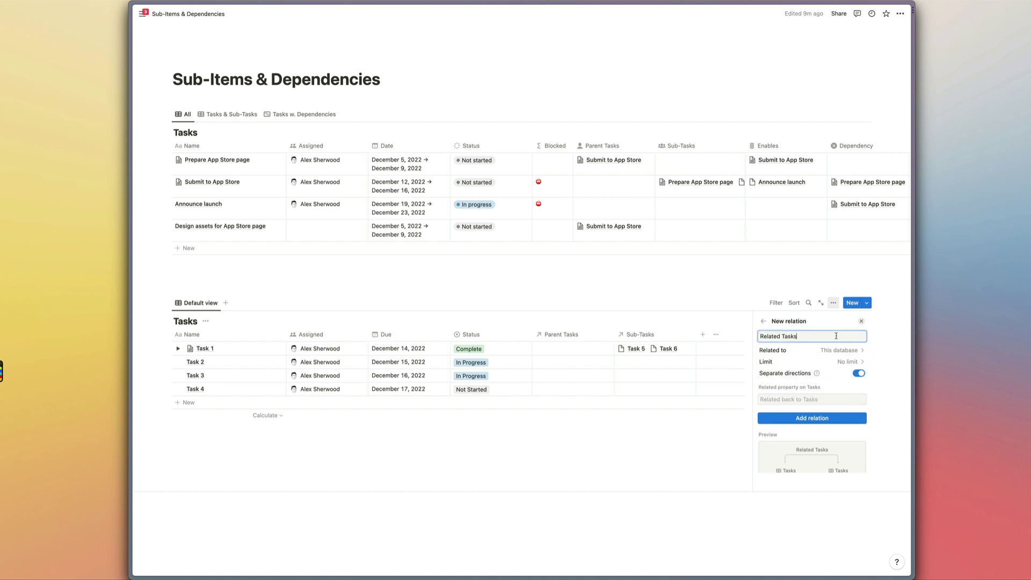
key("super+a")
type("En")
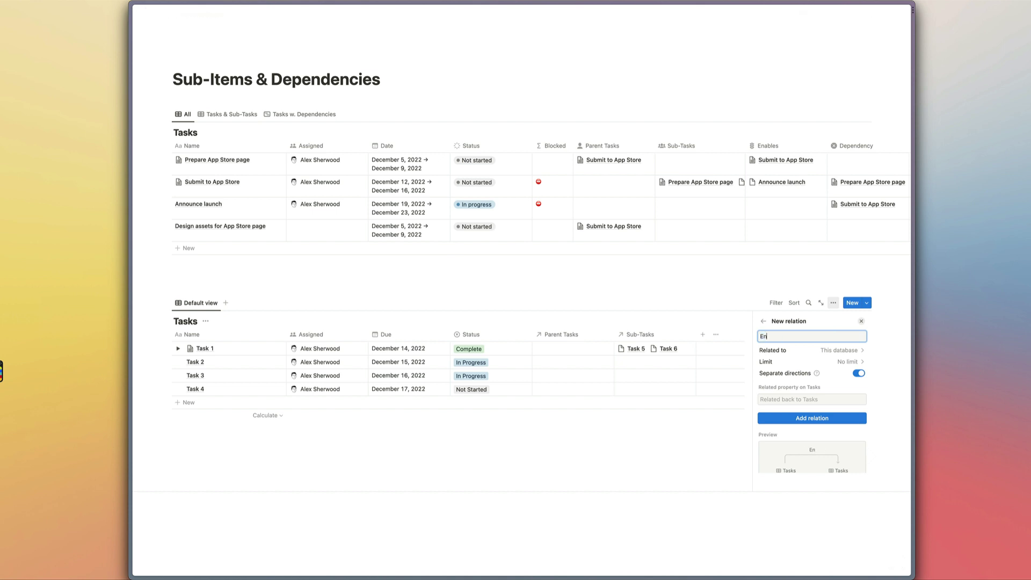
type("ables")
left_click(812, 399)
type("Depende")
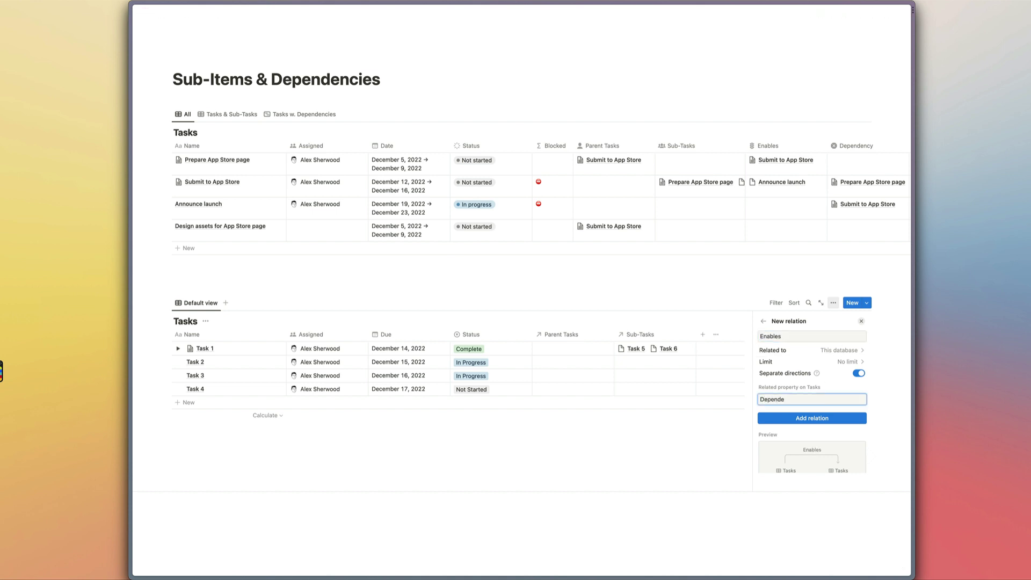
type("ncy")
left_click(814, 418)
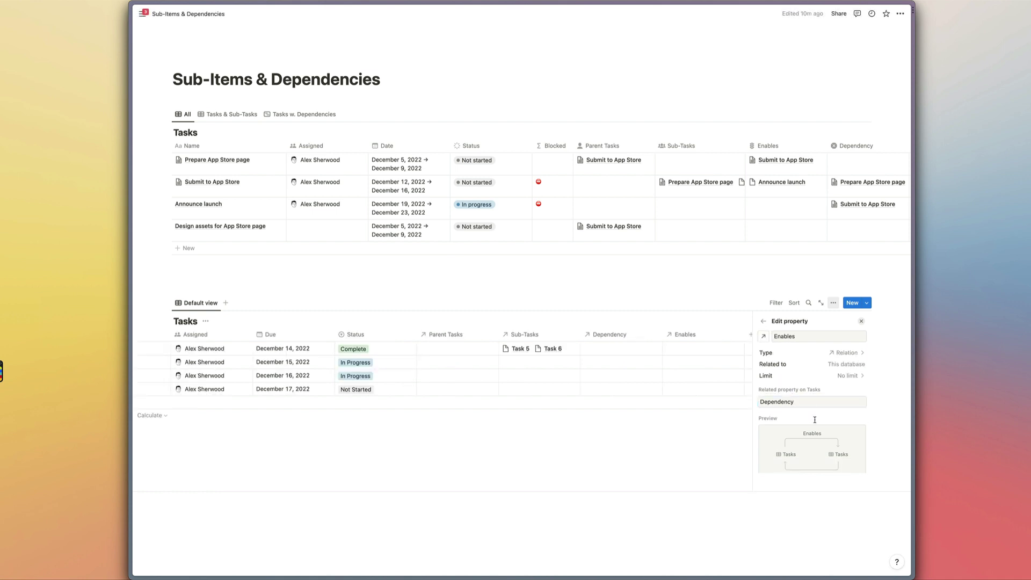
left_click(862, 321)
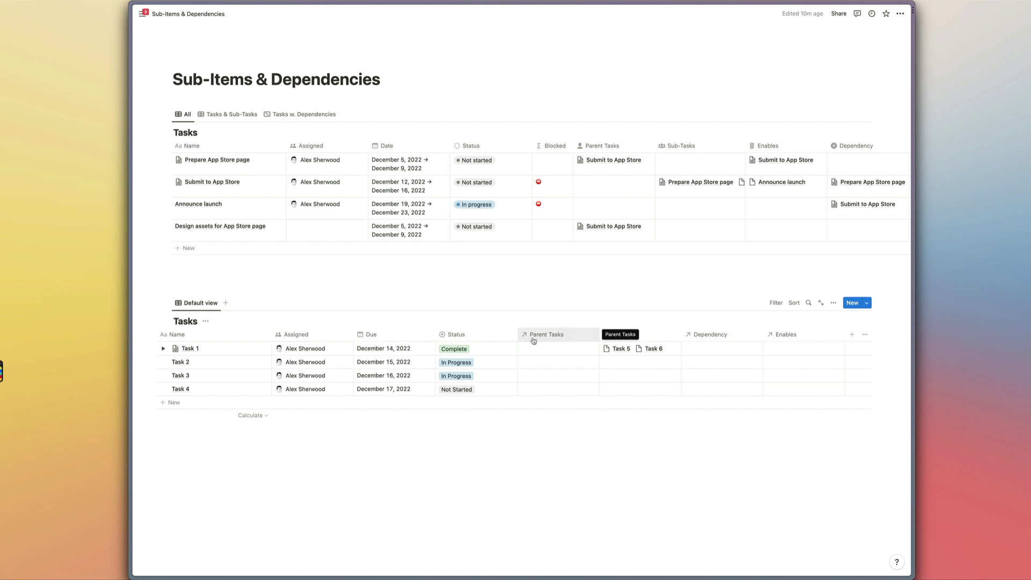
Add a Timeline view to the lower Tasks database
left_click(226, 303)
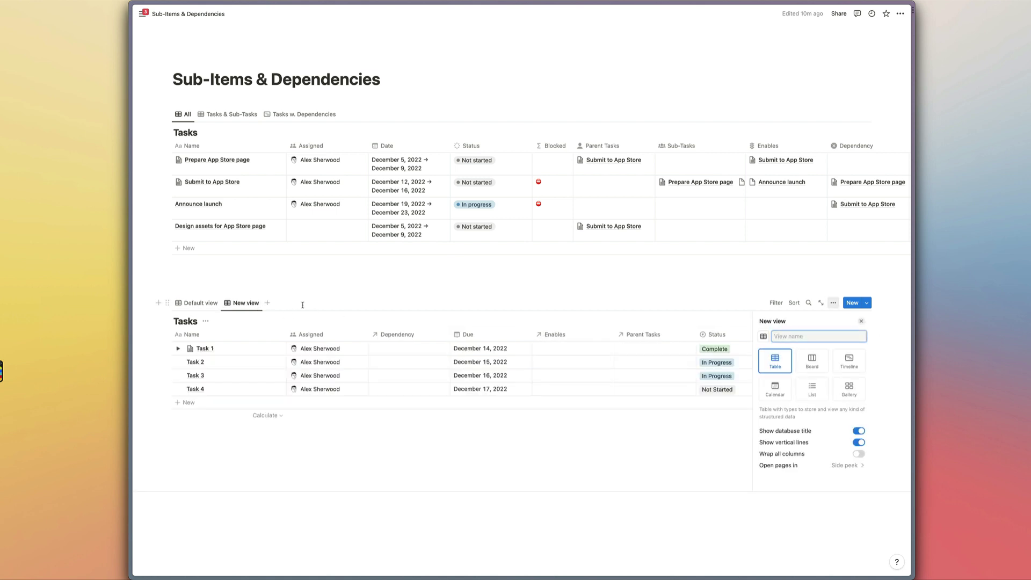
left_click(849, 361)
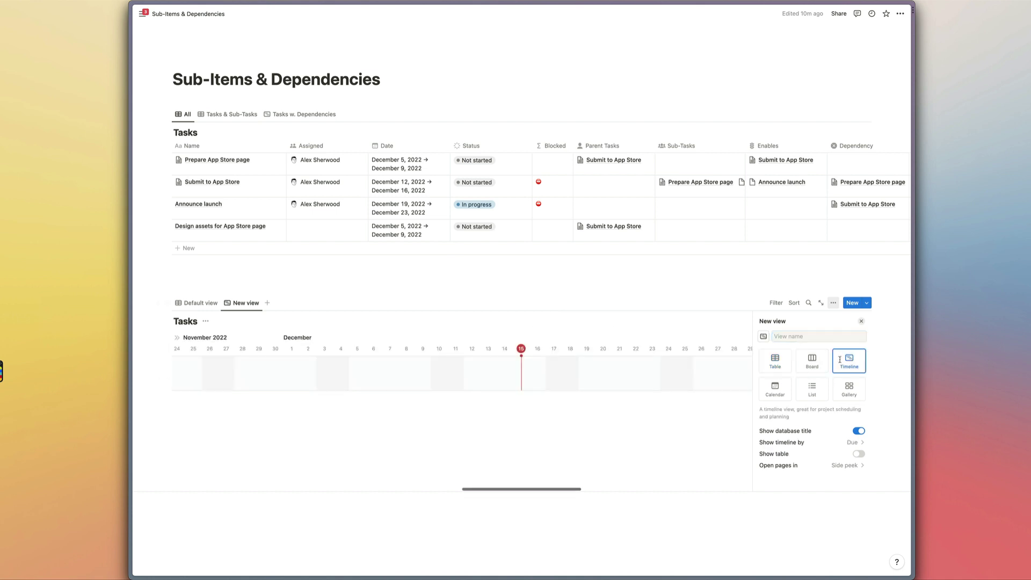
left_click(862, 322)
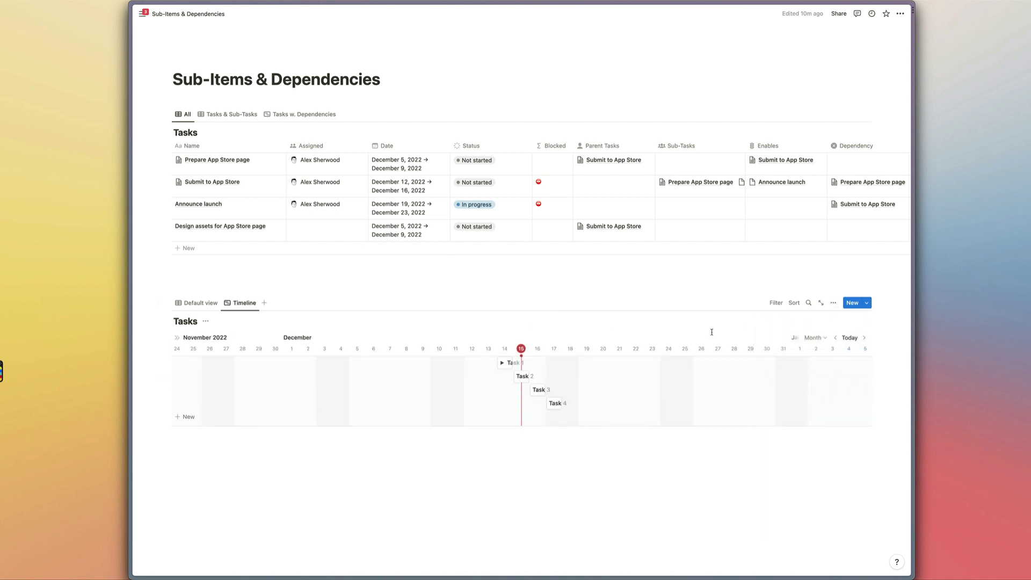
Expand Task 1 on the timeline to view its sub-tasks and collapse it again
left_click(502, 364)
left_click(503, 364)
left_click(503, 364)
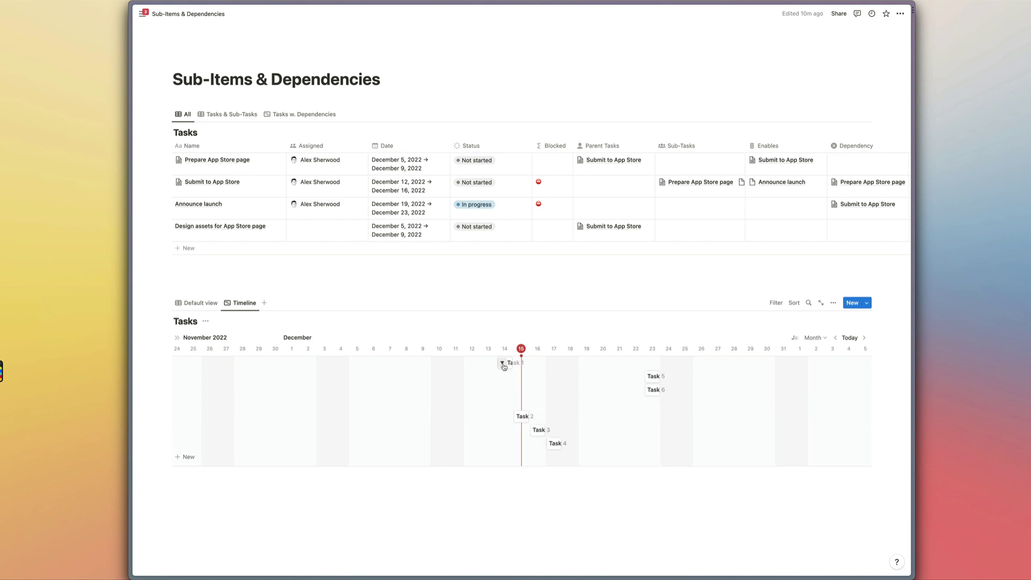
left_click(502, 364)
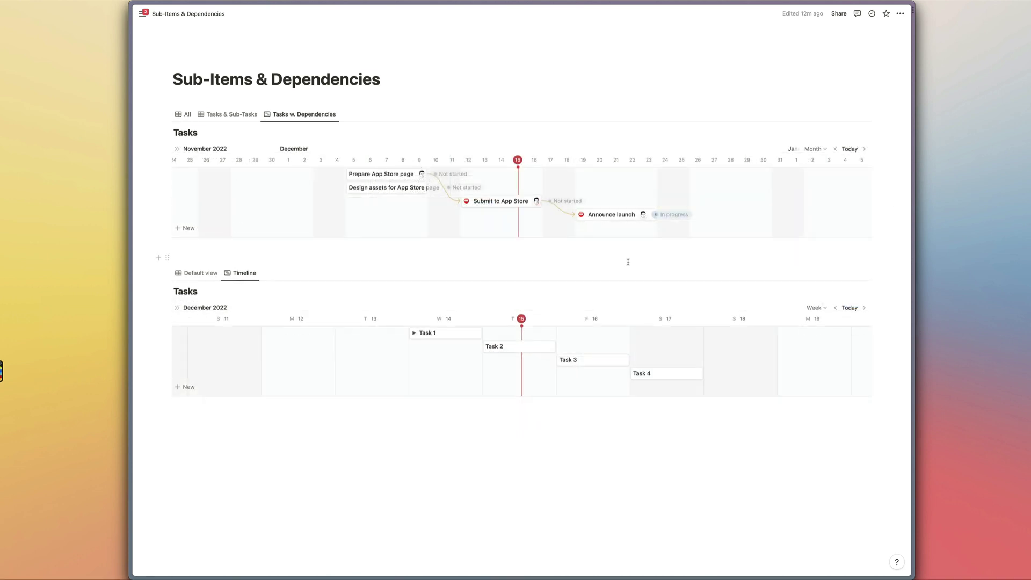
Set the lower timeline's dependencies to the Enables property and apply it to all new Tasks views
left_click(833, 274)
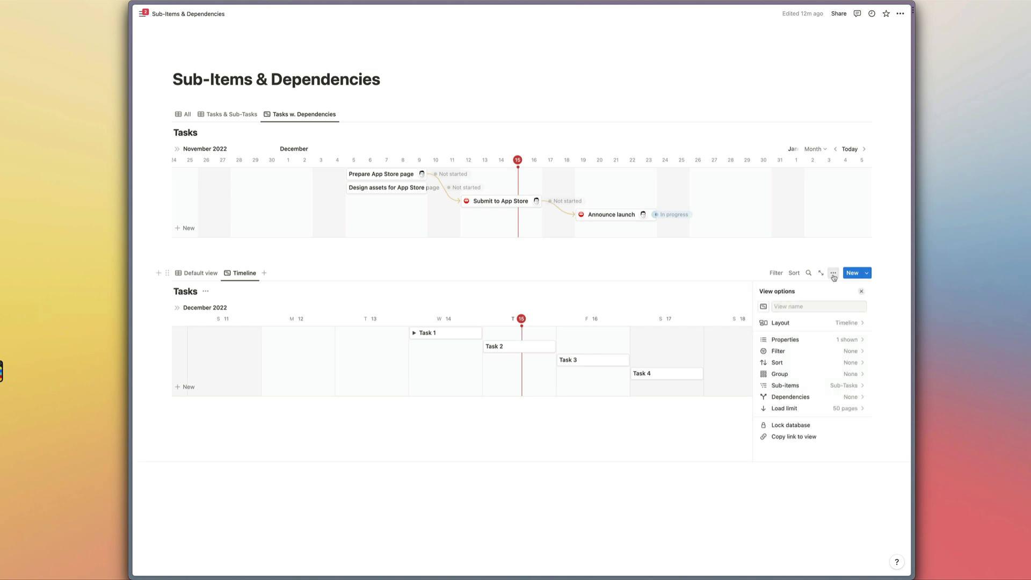
left_click(854, 397)
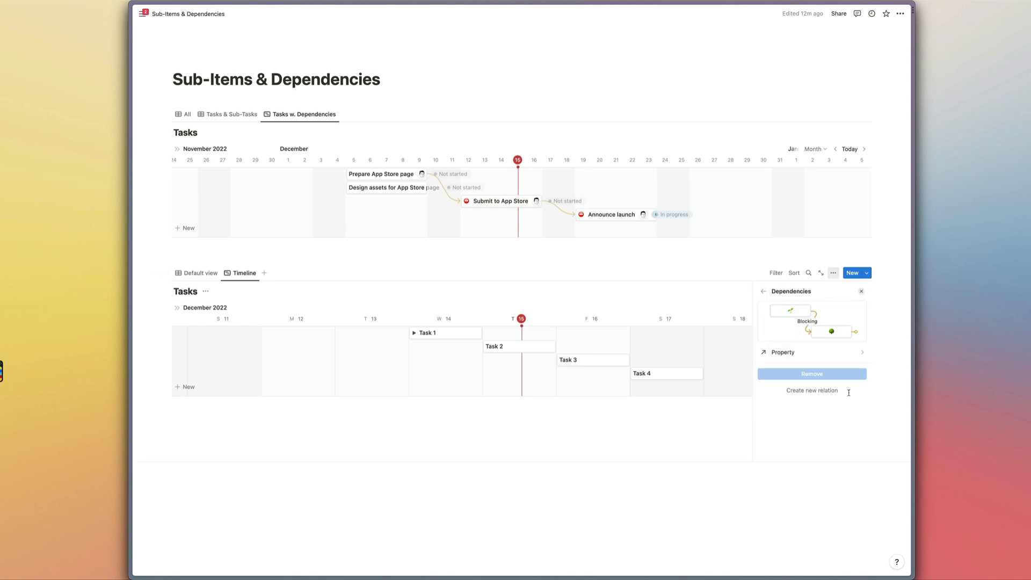
left_click(841, 353)
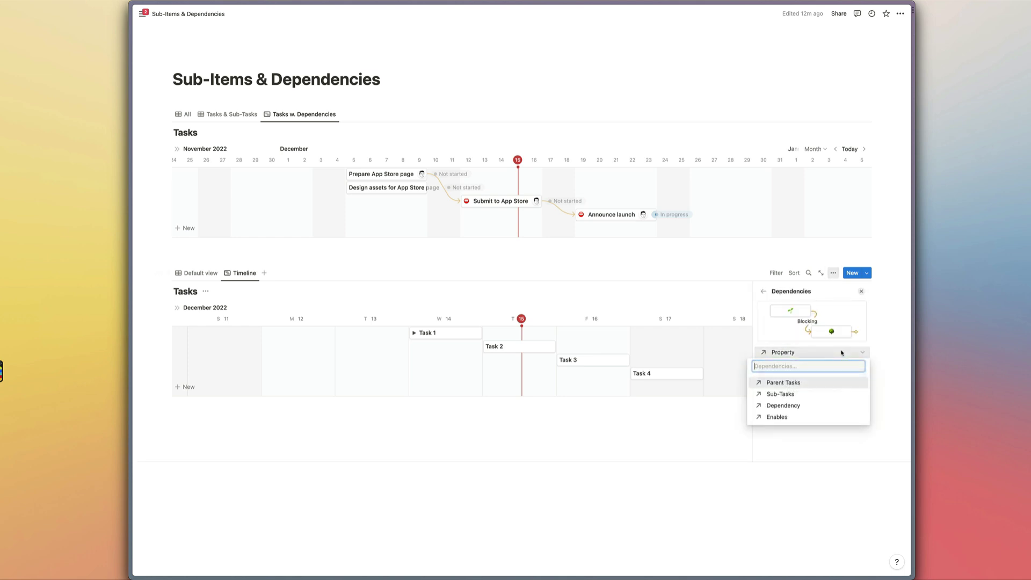
left_click(811, 422)
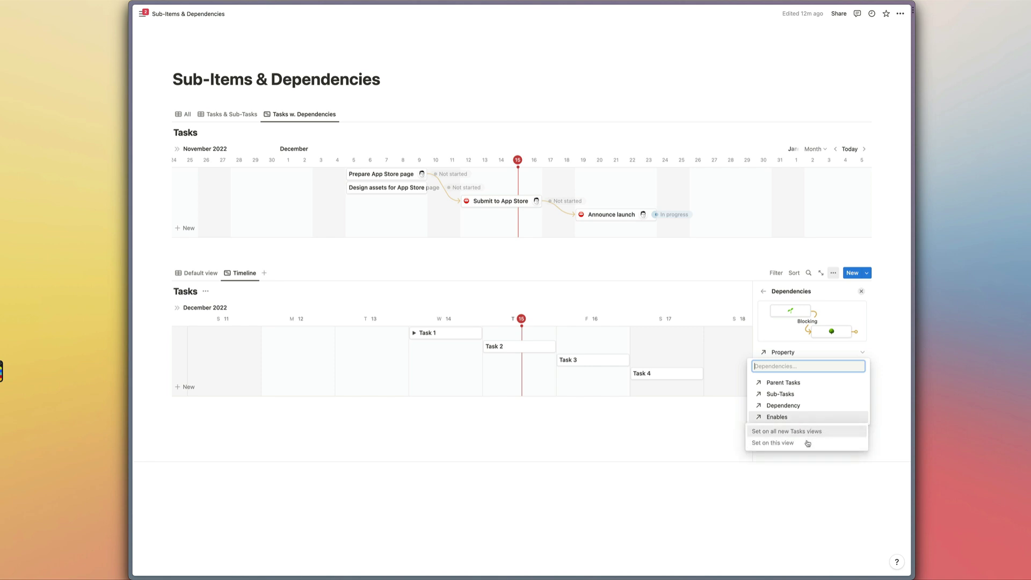
left_click(836, 434)
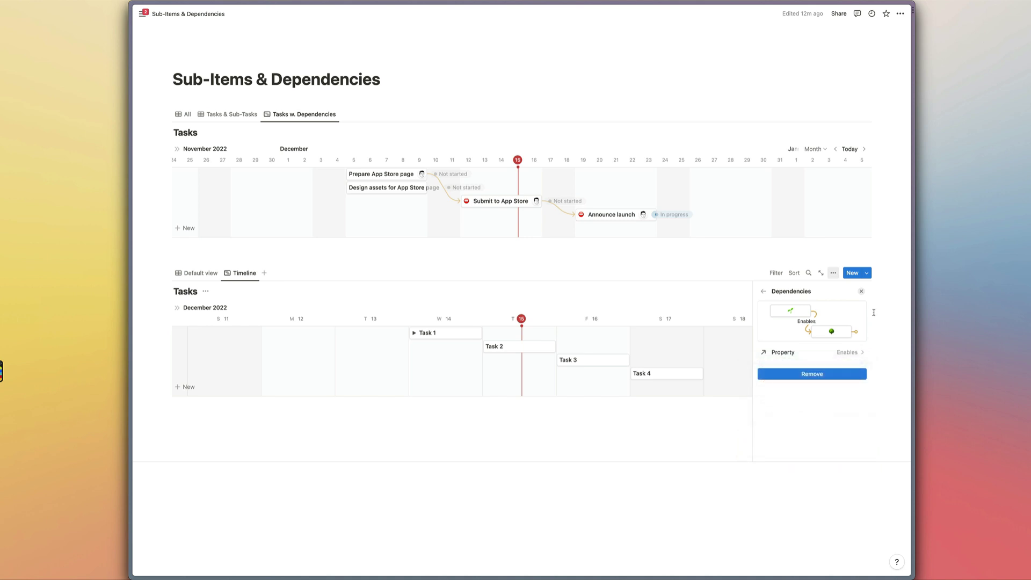
left_click(862, 292)
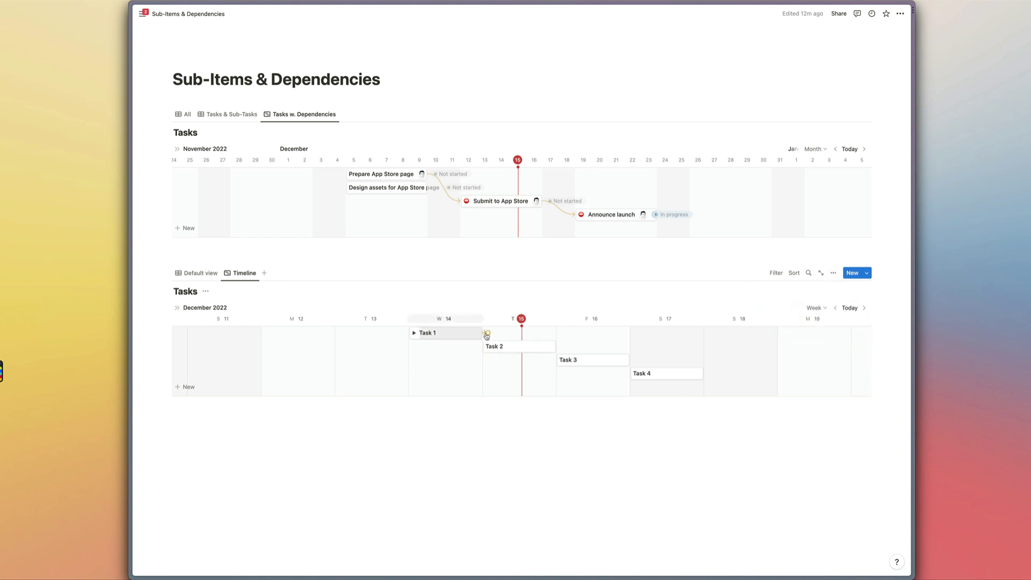
Link Task 1 to Task 2 as a dependency on the timeline and check the Dependency property in Task 2's page
left_click_drag(487, 337, 482, 350)
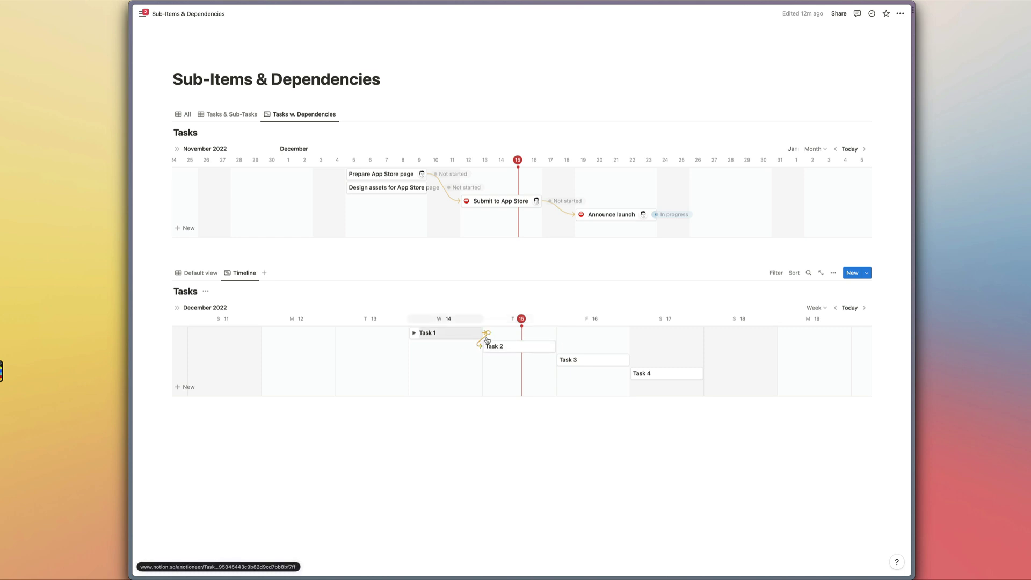
left_click(519, 348)
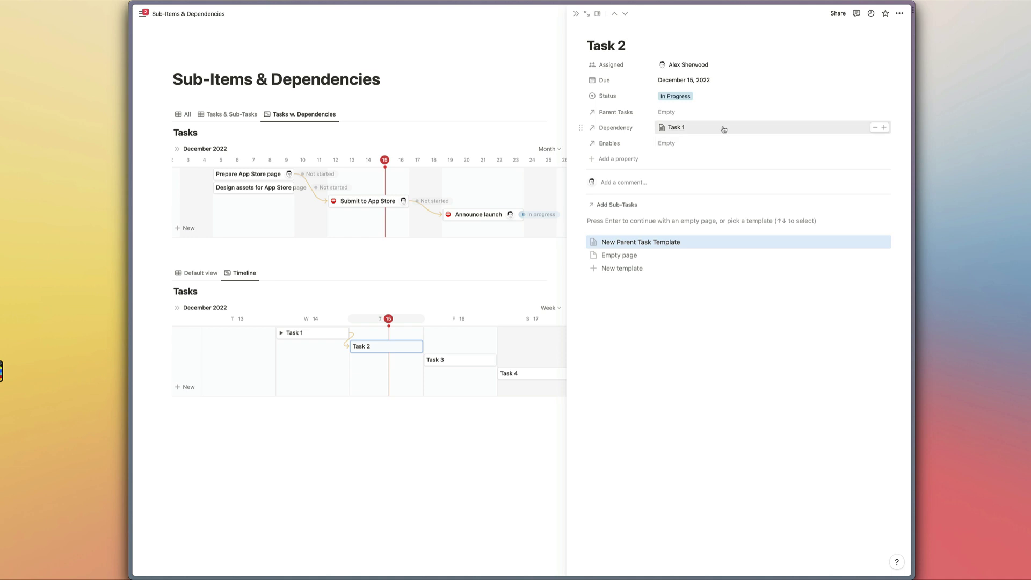
left_click(517, 262)
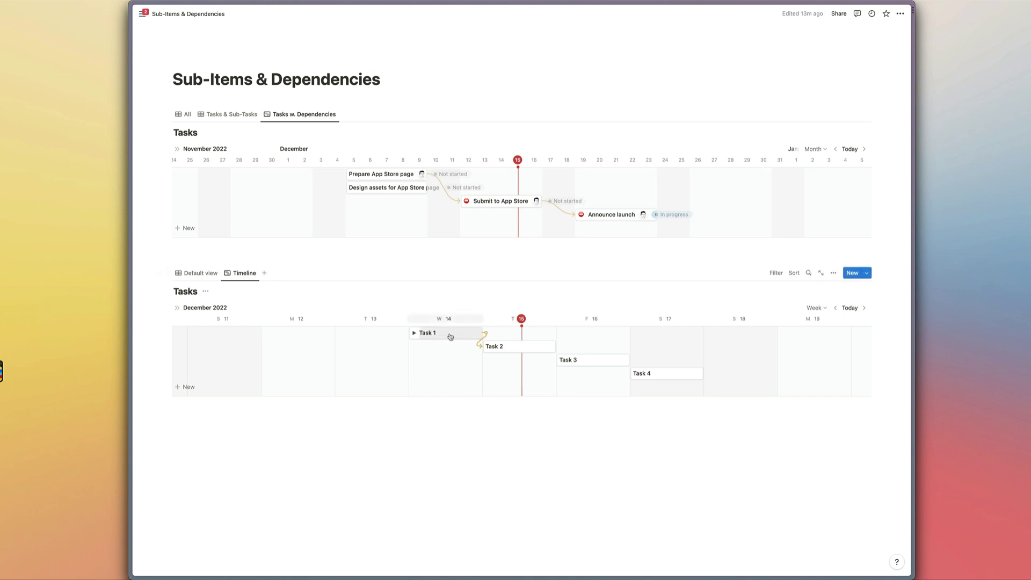
Try moving Task 1 past Task 2 to December 16 on the timeline and move it back to December 14
left_click_drag(453, 334, 599, 335)
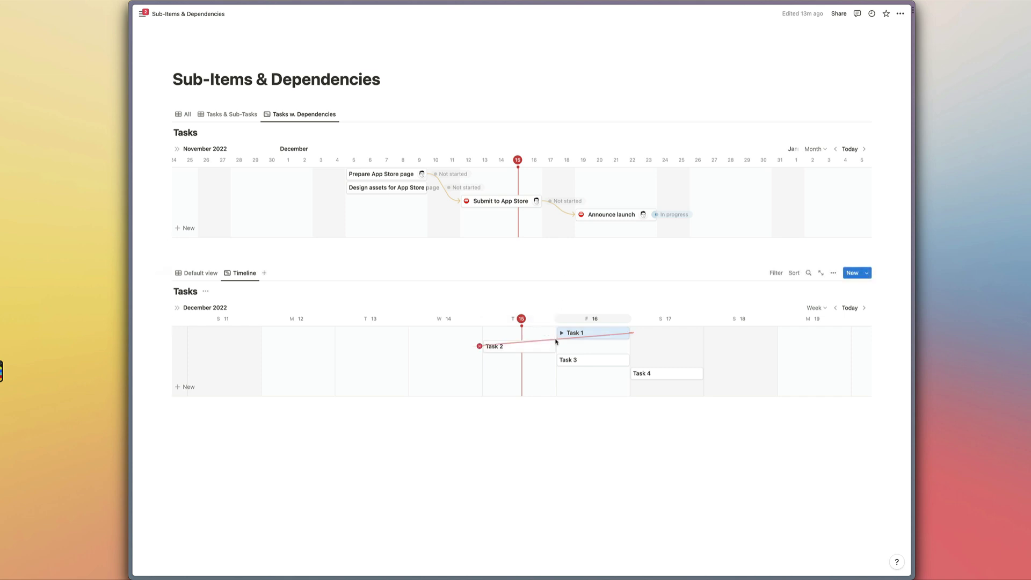
left_click_drag(583, 334, 445, 333)
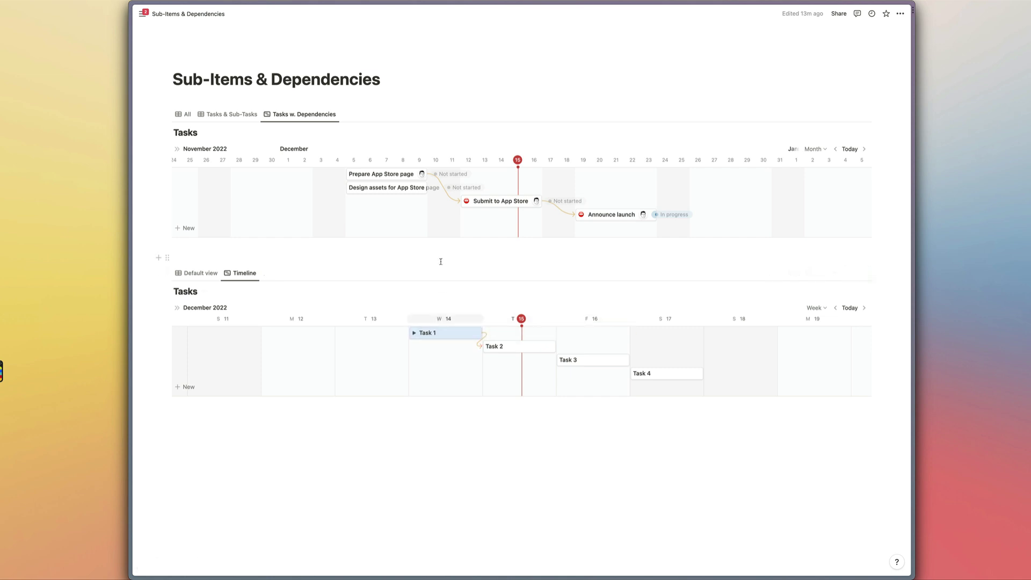
Show the Assigned and Status properties on the lower timeline's task bars
scroll(539, 261, "left", 1)
left_click(833, 272)
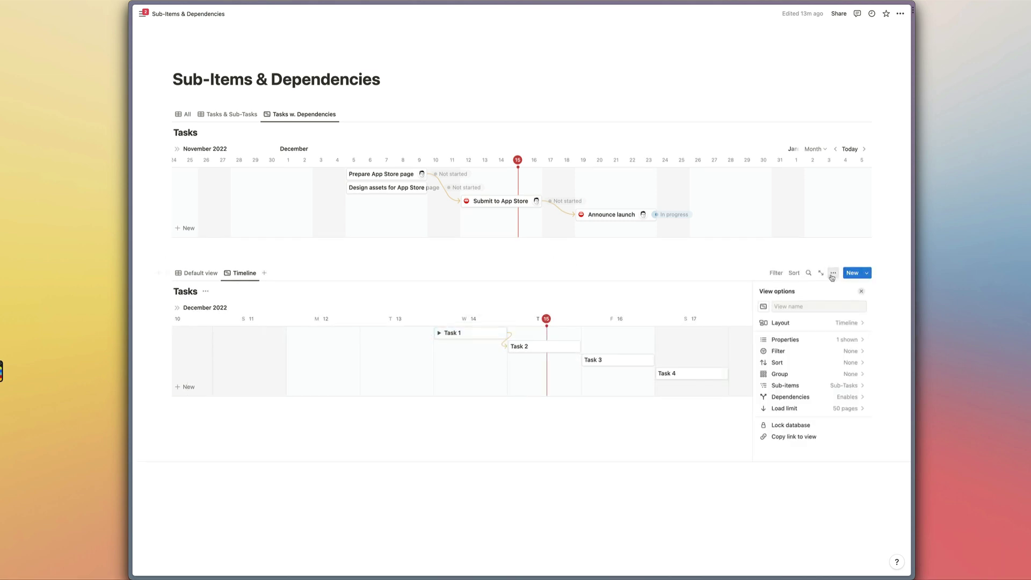
left_click(857, 341)
left_click(853, 380)
scroll(852, 398, "down", 2)
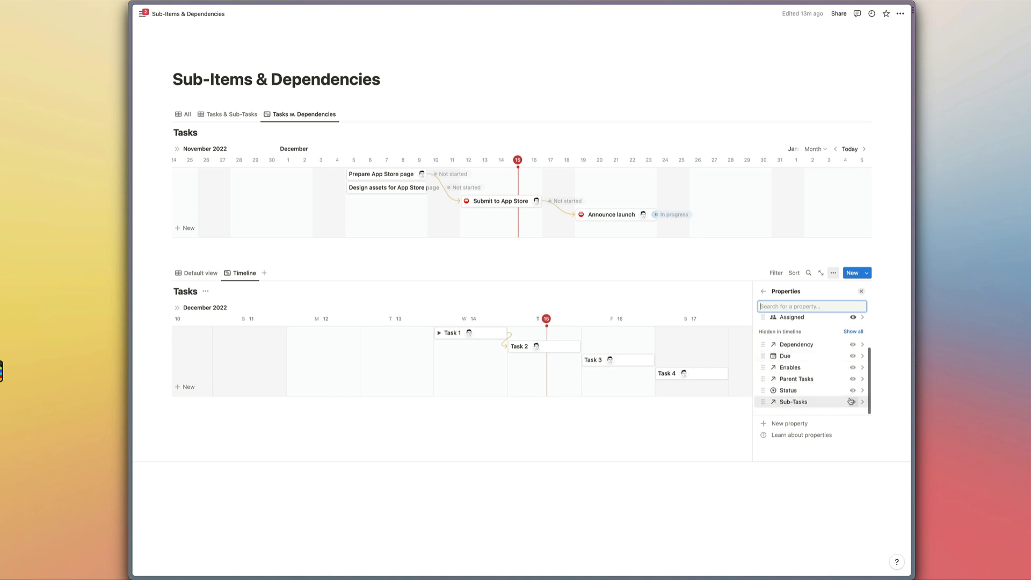
left_click(853, 395)
left_click(862, 292)
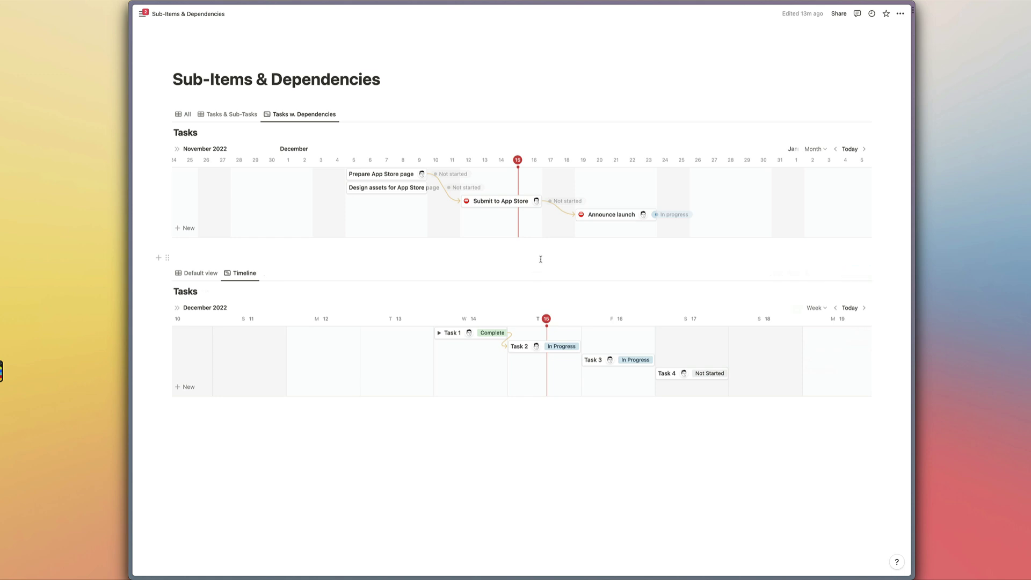
Link Task 2 to Task 3 and Task 3 to Task 4 as dependencies on the lower timeline
left_click_drag(583, 346, 585, 360)
left_click_drag(657, 360, 655, 372)
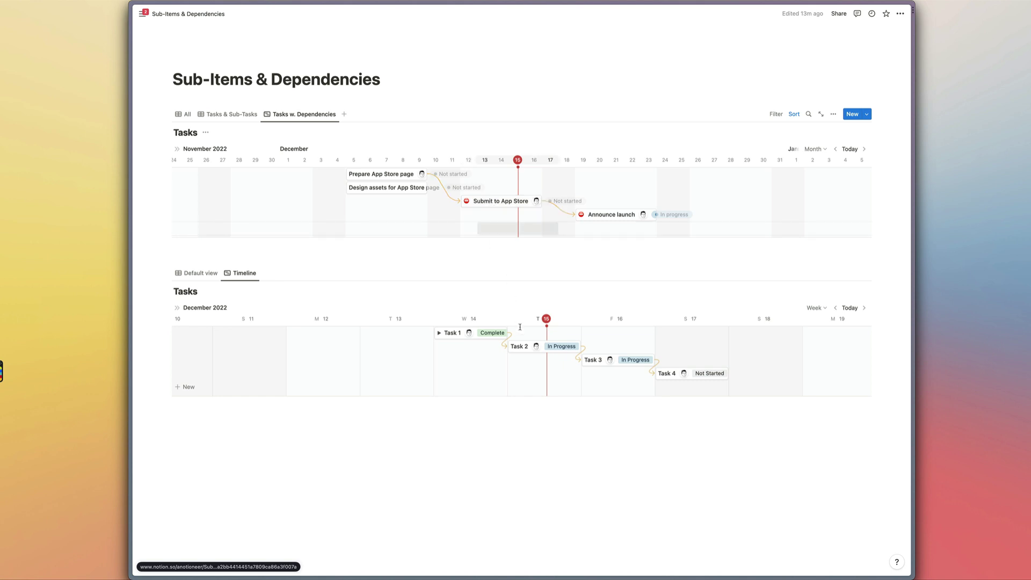
Open Task 2, mark its Status as Complete and add a formula property named Complete
left_click(536, 348)
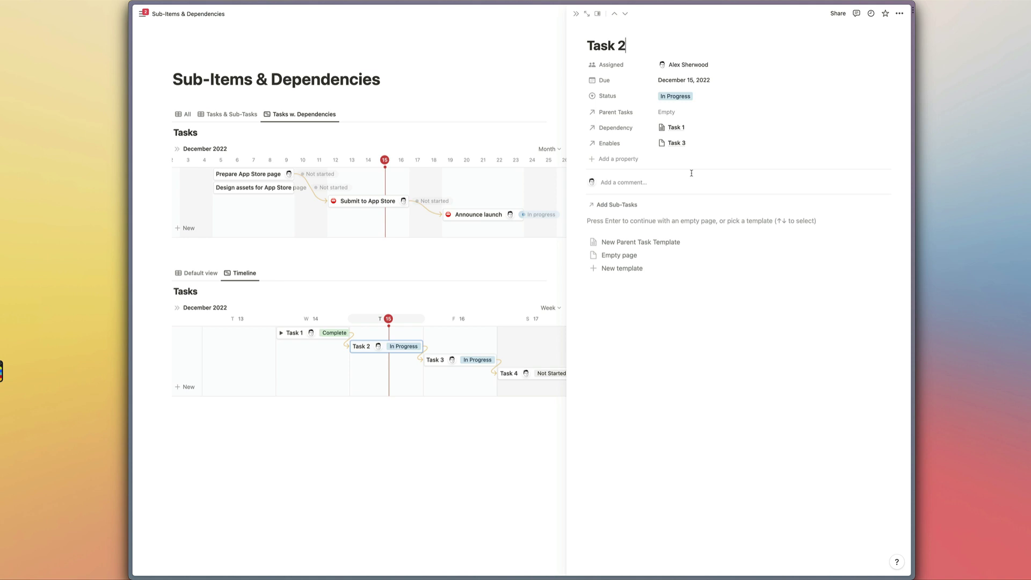
left_click(619, 159)
left_click(624, 160)
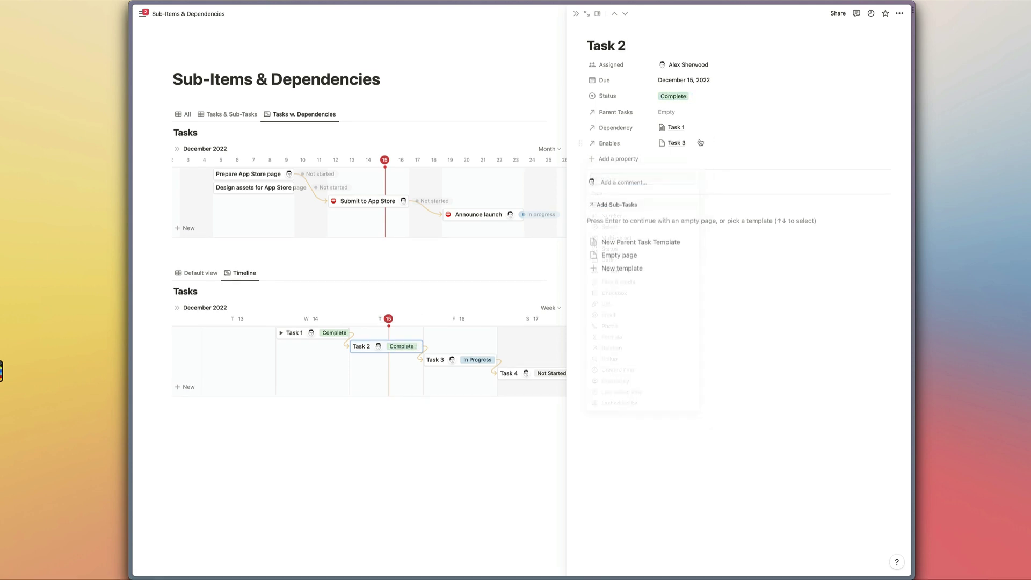
left_click(626, 162)
type("formula")
key("Return")
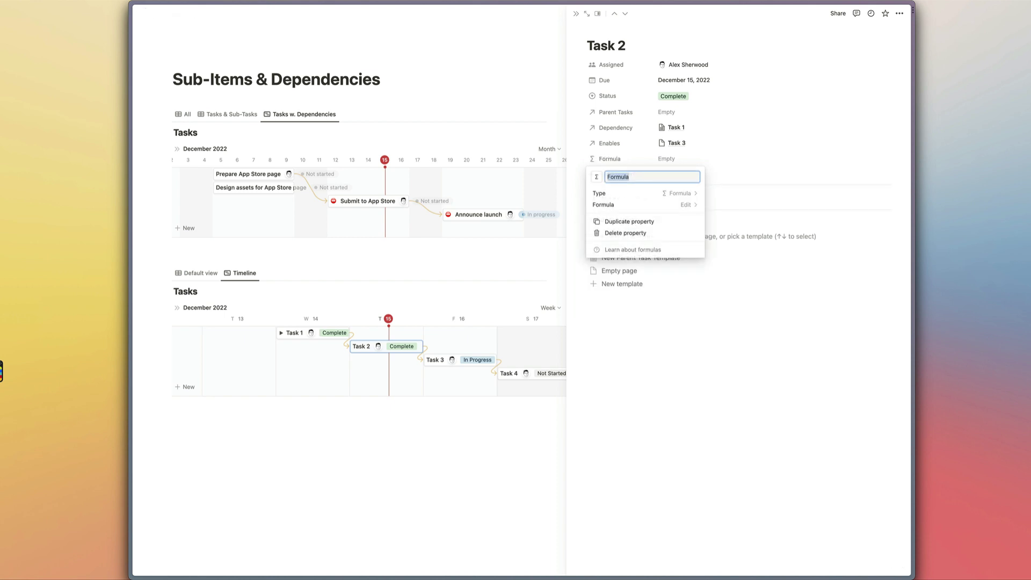
type("Complete")
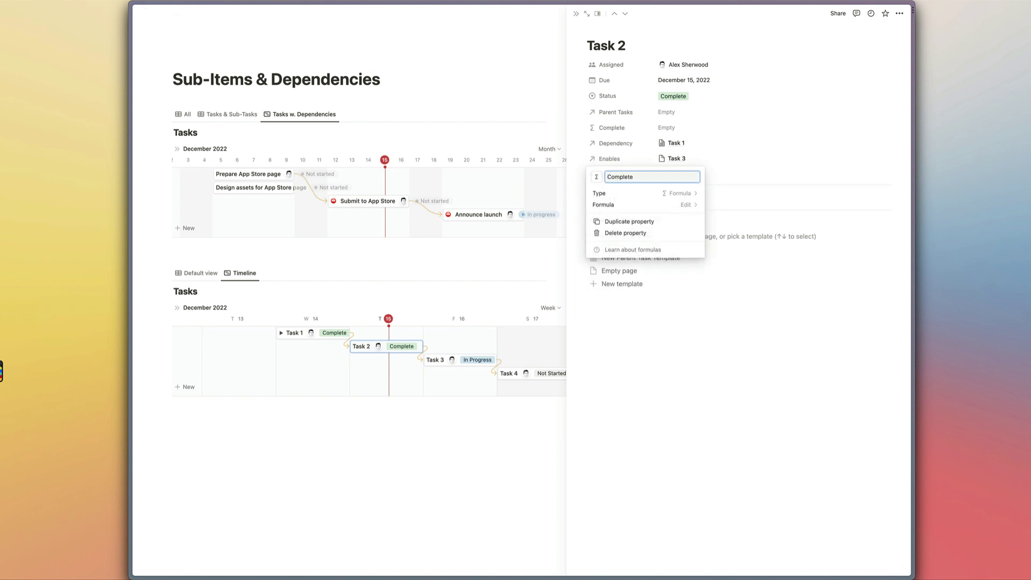
Define the Complete formula as prop("Status") == "Complete" and set Task 2's Status to Not Started
left_click(679, 210)
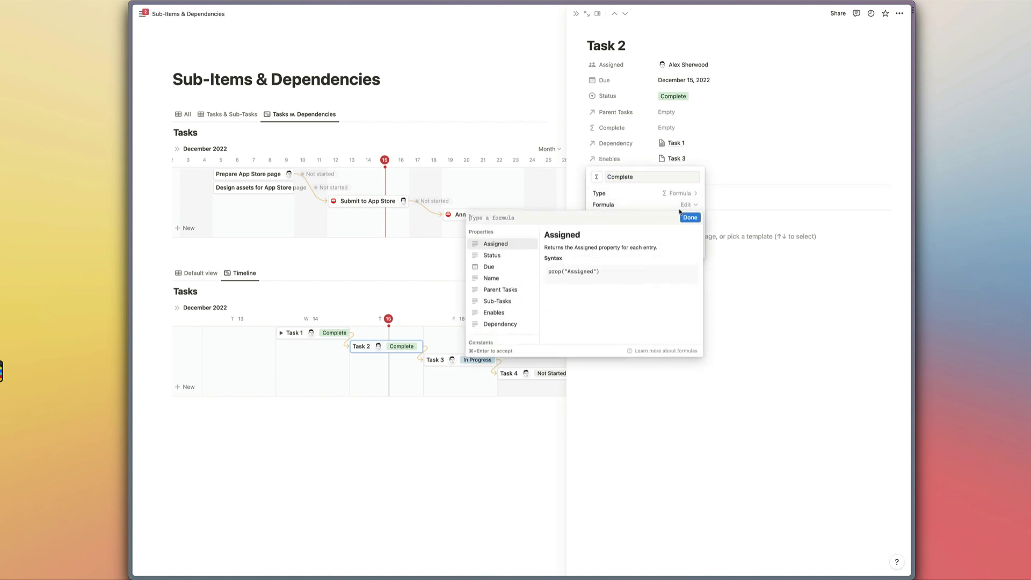
type("stat")
key("Return")
type("=")
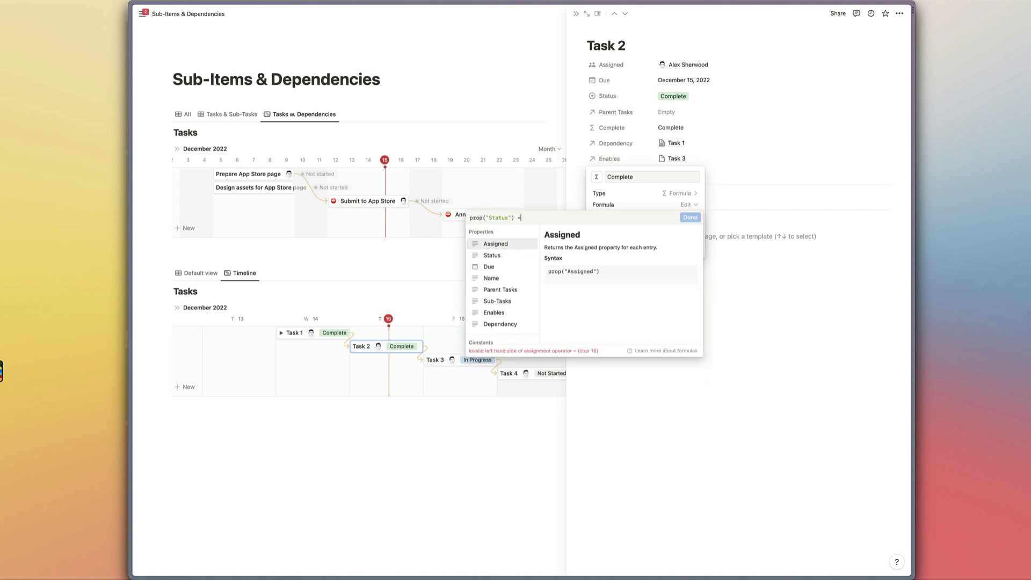
type("= \"Complete\"")
key("super+Return")
left_click(746, 156)
left_click(688, 99)
left_click(693, 126)
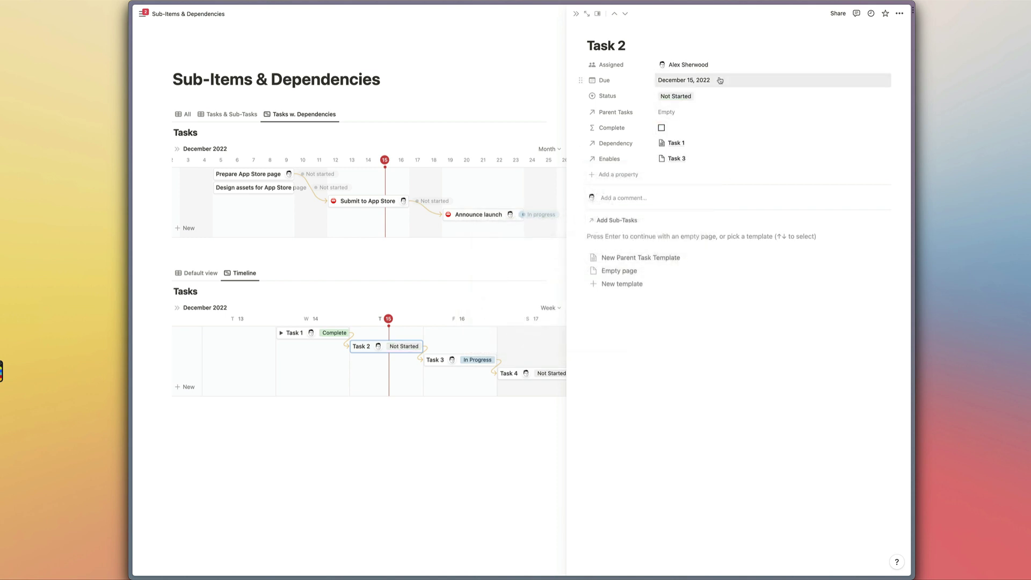
Add a rollup property named Incomplete Dependencies to the Tasks database
left_click(605, 175)
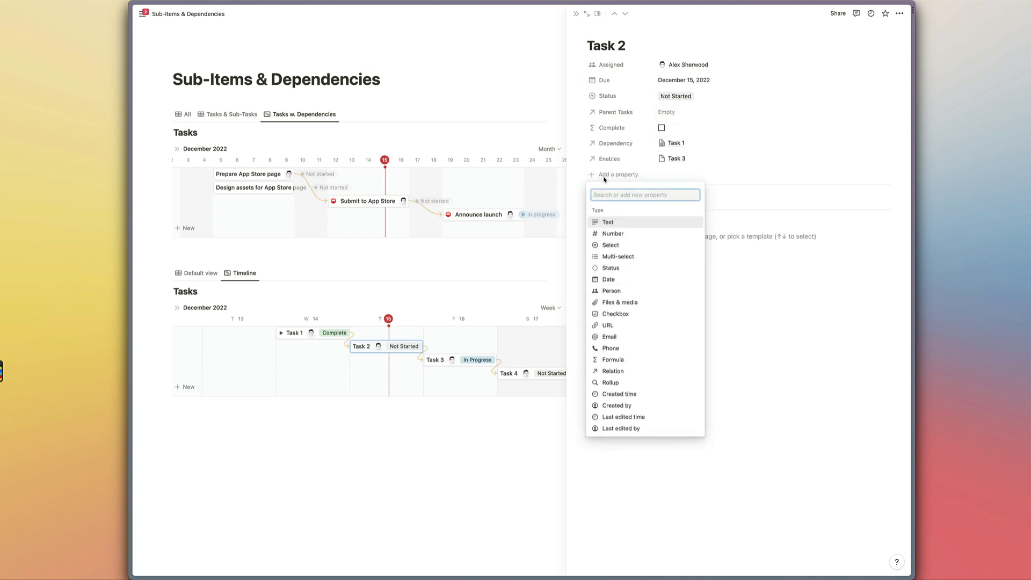
type("roll")
key("Return")
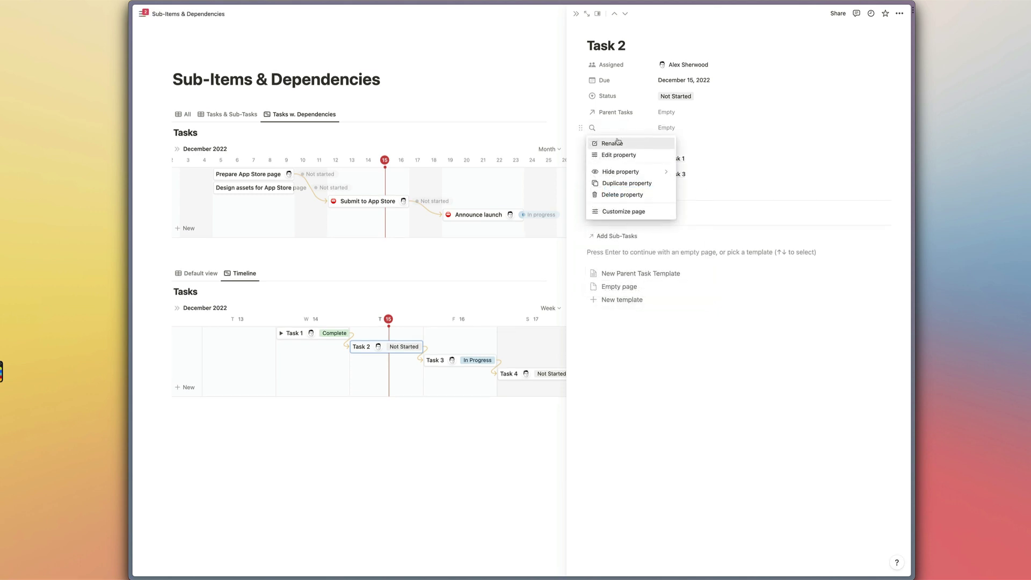
left_click(618, 141)
type("Incomplete Dependencies")
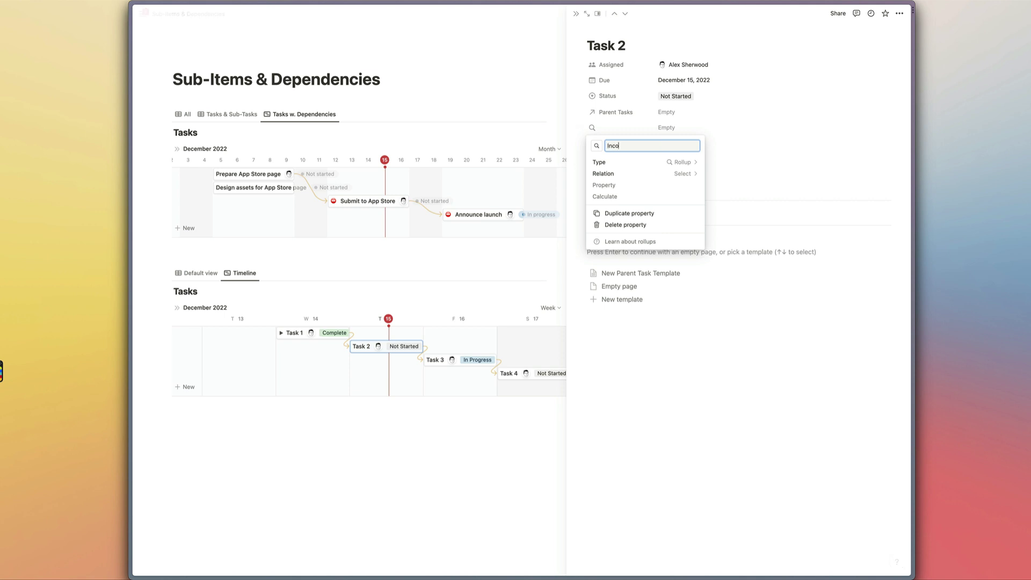
Configure the Incomplete Dependencies rollup to count Unchecked values of the Complete property through the Dependency relation
left_click(636, 174)
left_click(648, 208)
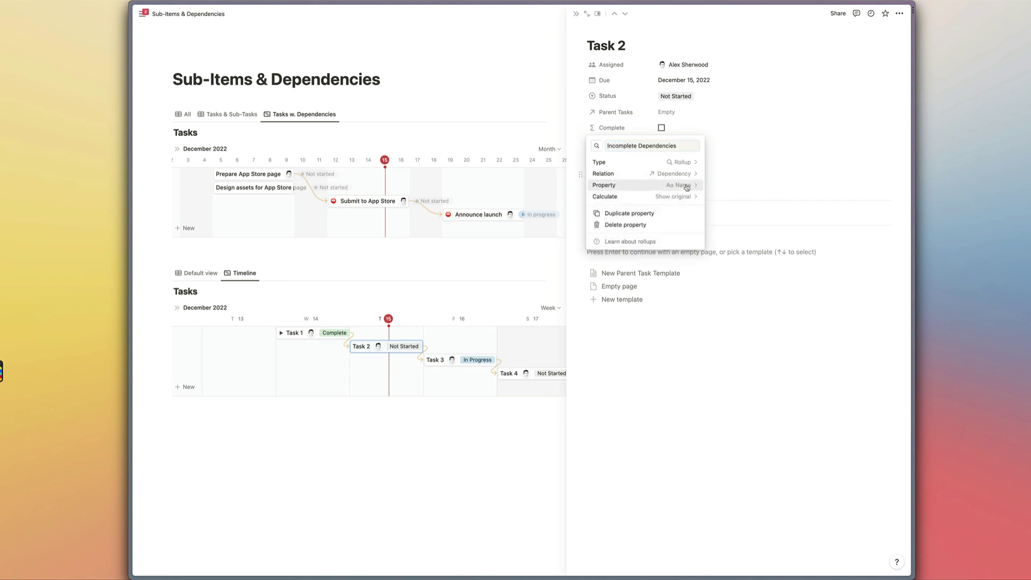
left_click(687, 185)
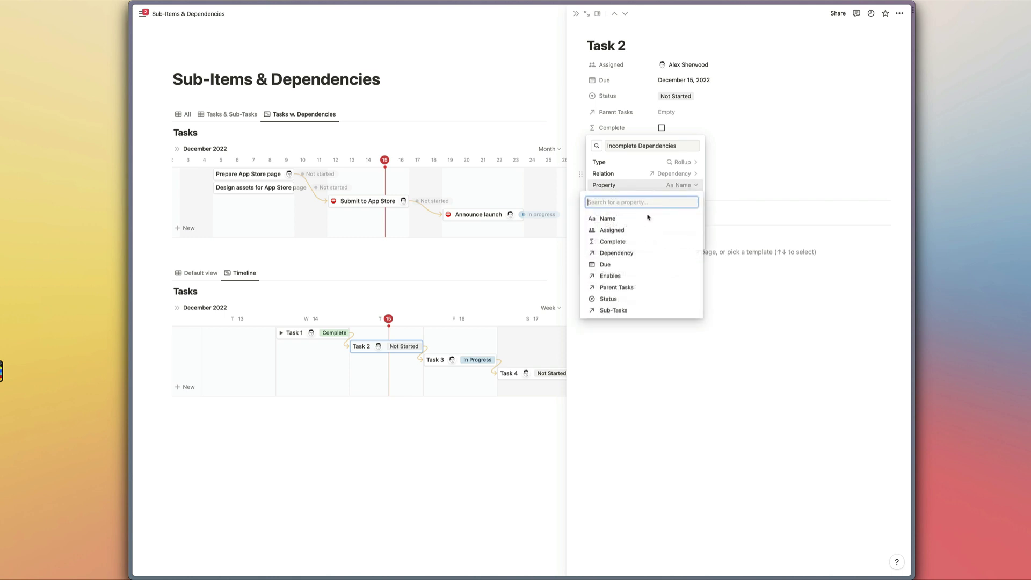
left_click(623, 239)
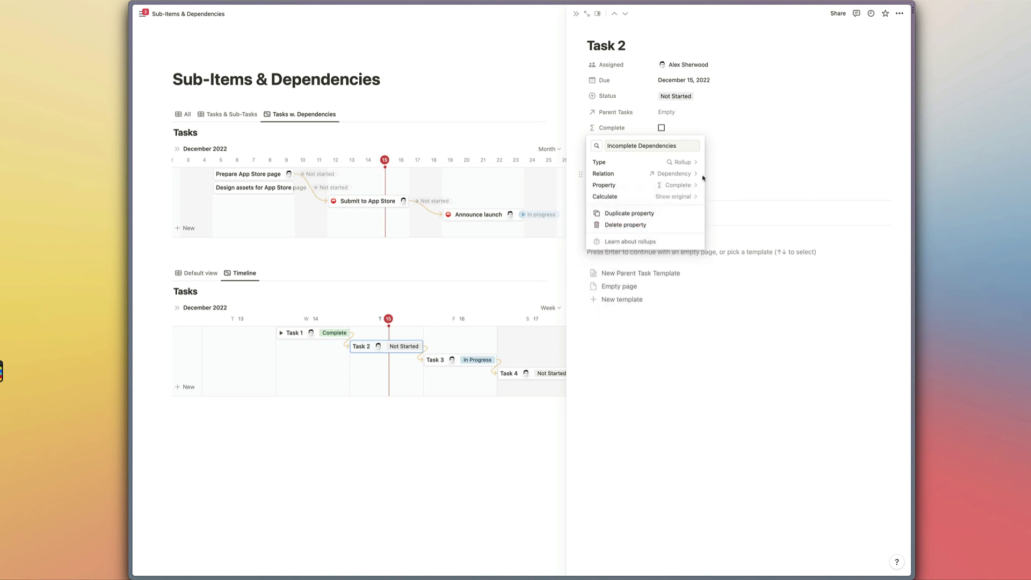
left_click(686, 198)
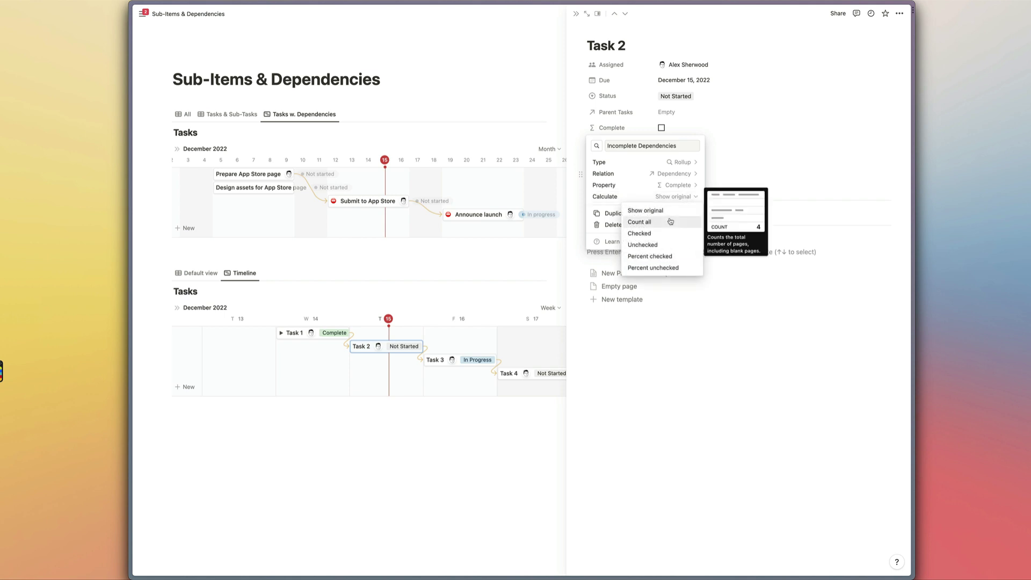
left_click(642, 244)
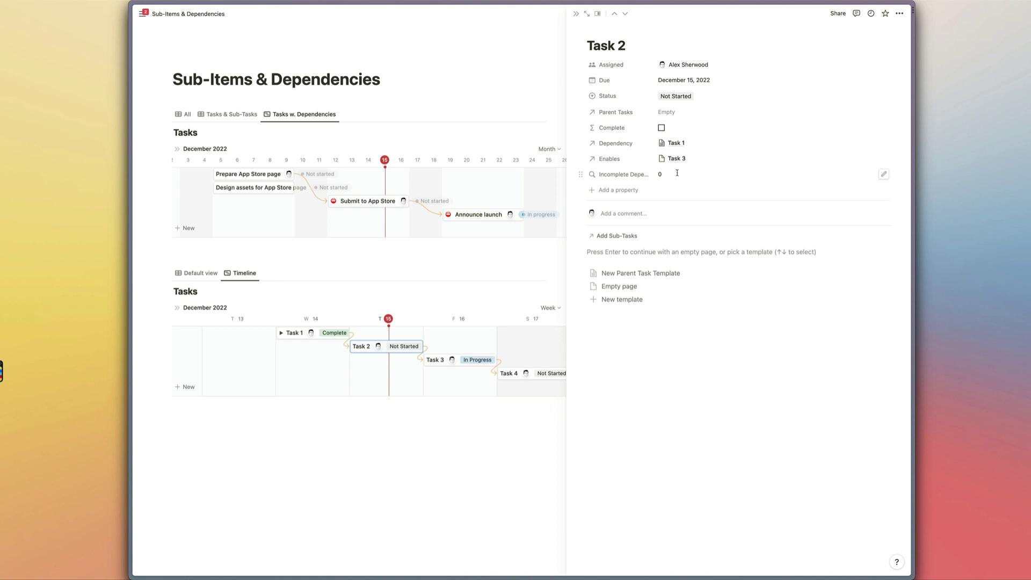
Show the Status property of linked tasks in Task 2's Dependency relation
left_click(881, 143)
left_click(884, 159)
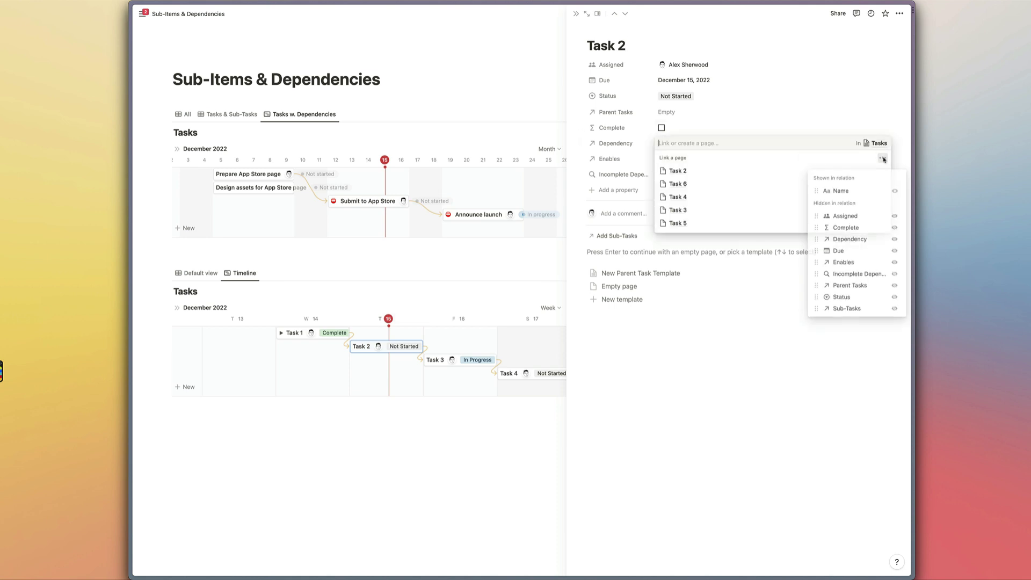
left_click(895, 297)
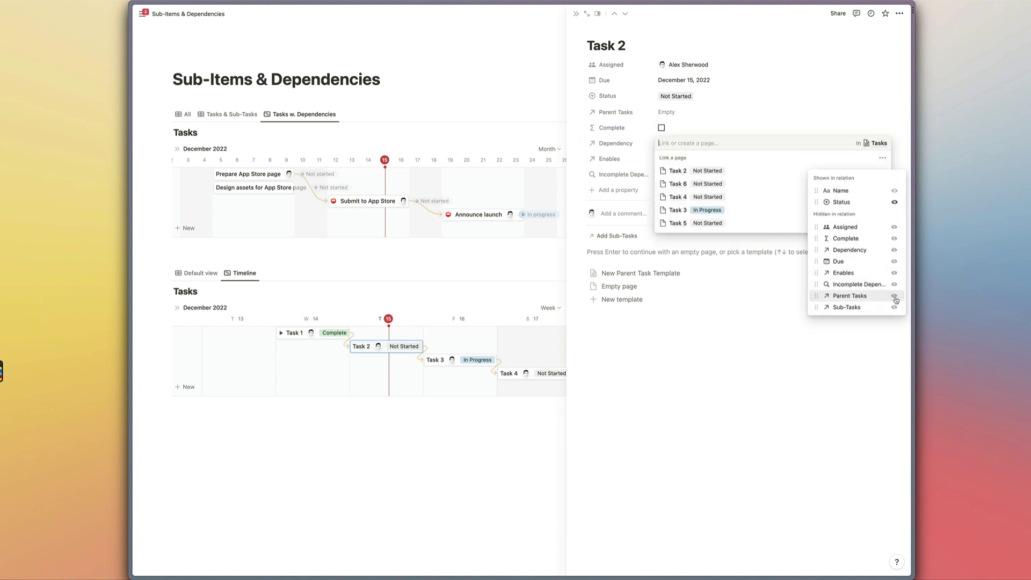
left_click(813, 97)
left_click(779, 97)
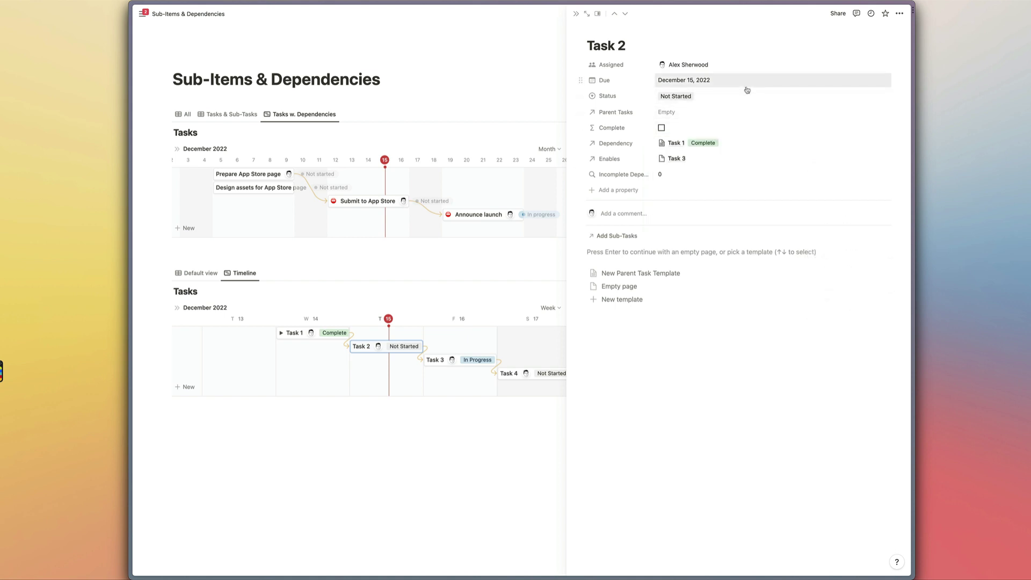
Open Task 1 from Task 2's Dependency relation, set its Status to In Progress and return to Task 2
left_click(676, 143)
left_click(680, 98)
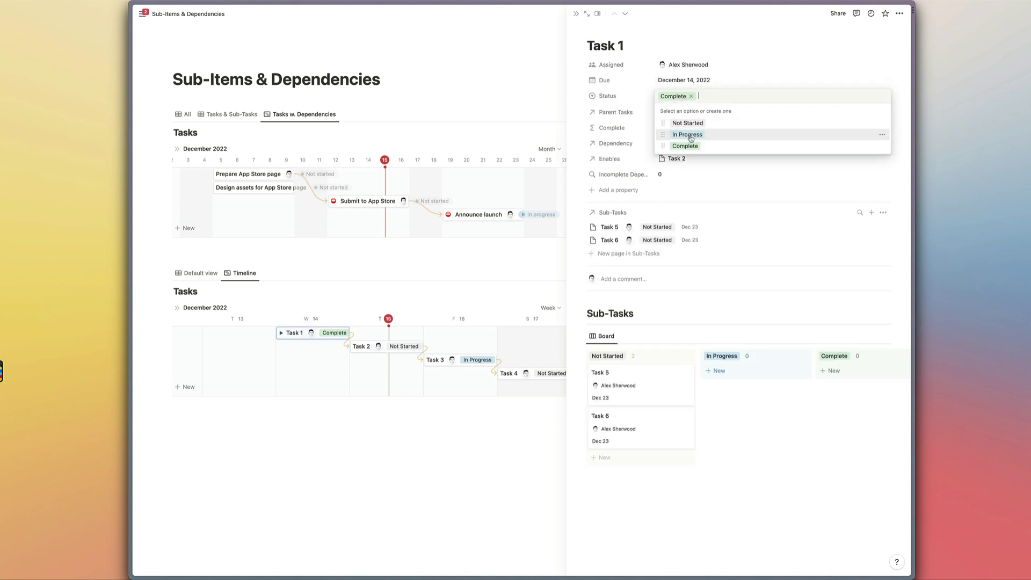
left_click(693, 134)
key("super+bracketleft")
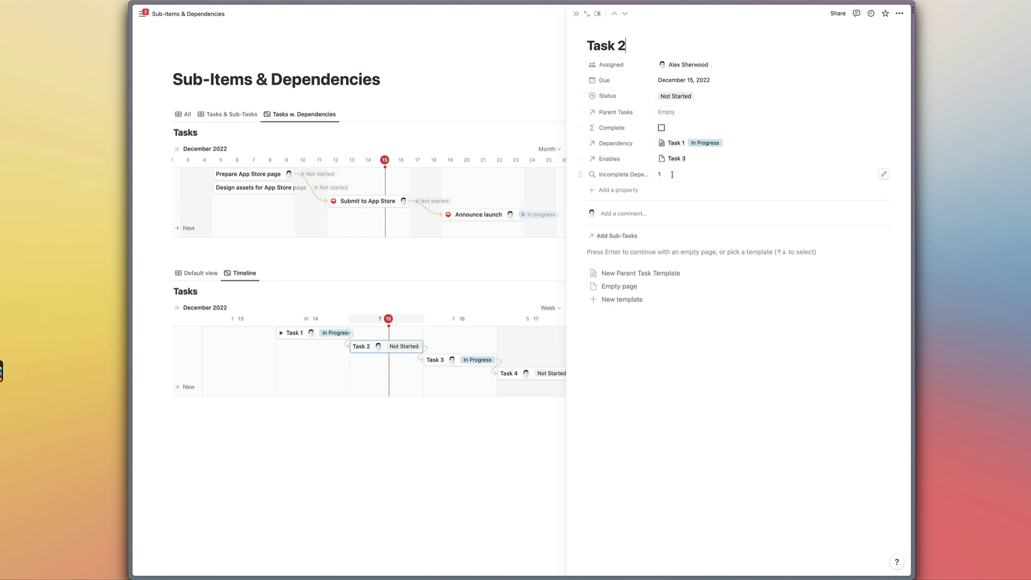
Add a formula property named Blocked Check to the Tasks database
left_click(623, 190)
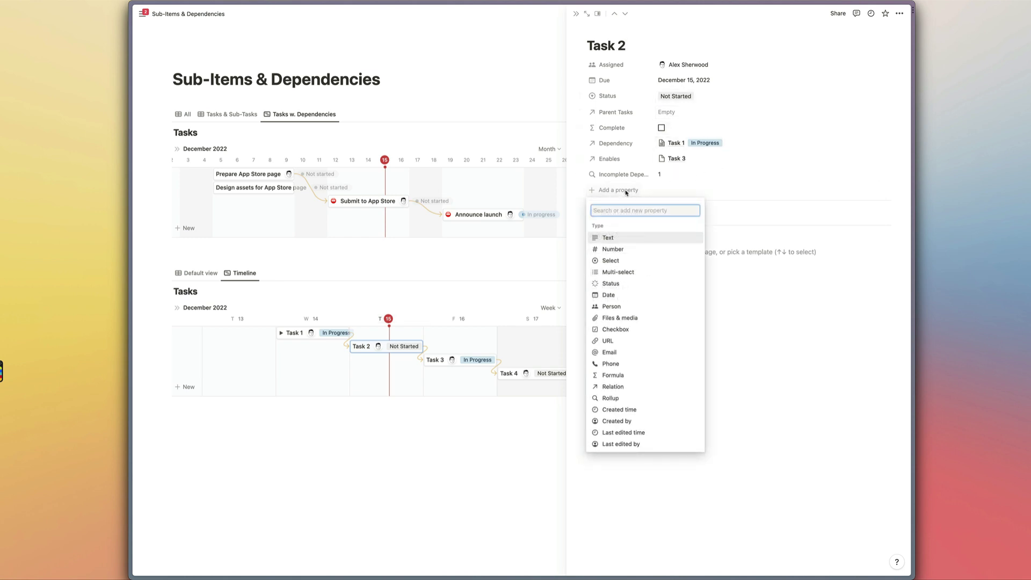
type("form")
key("Return")
type("Blocked Check")
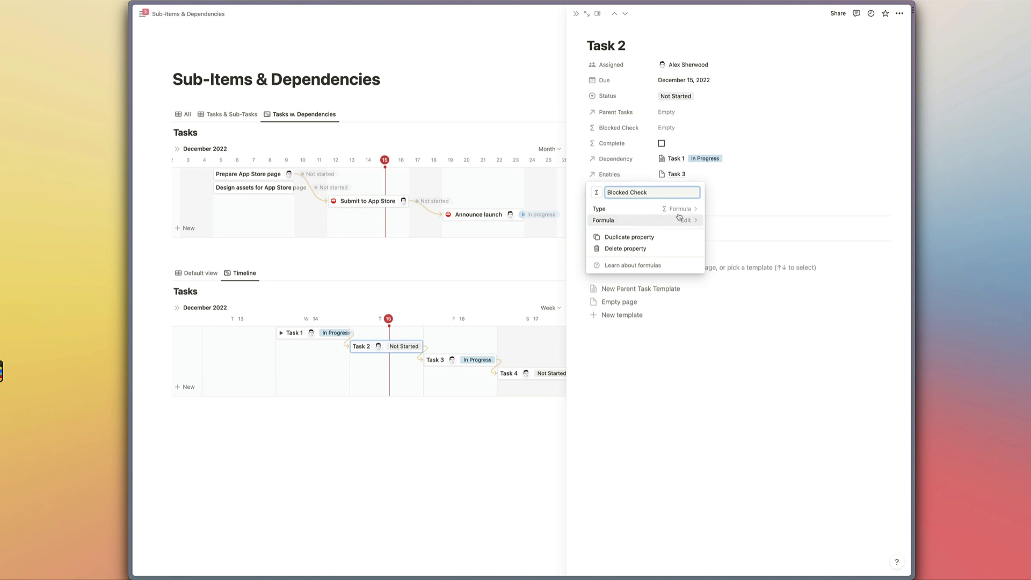
Define the Blocked Check formula as prop("Incomplete Dependencies") > 0 and review it
left_click(693, 221)
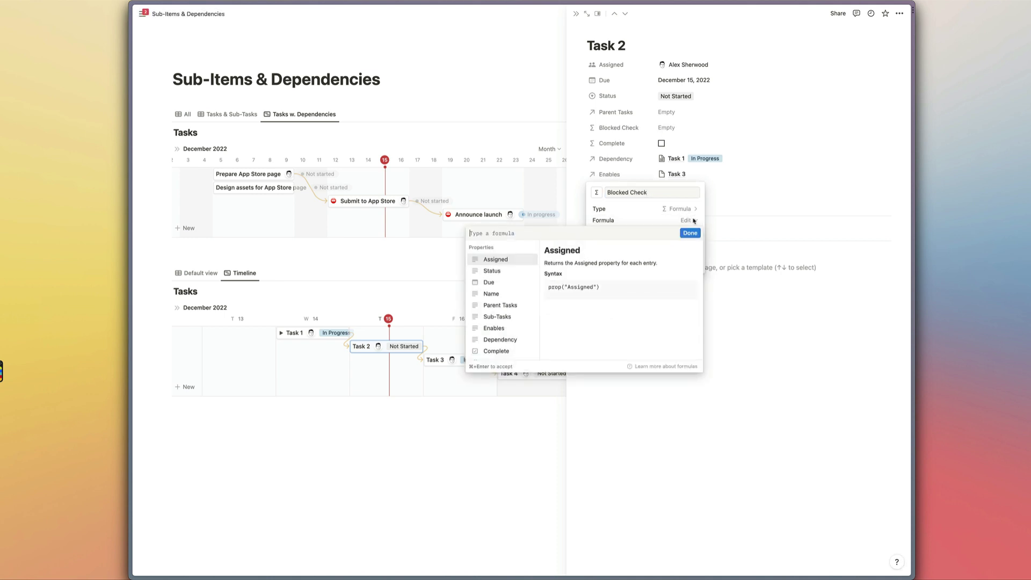
type("inome")
key("BackSpace")
key("Return")
key("super+Return")
left_click(775, 167)
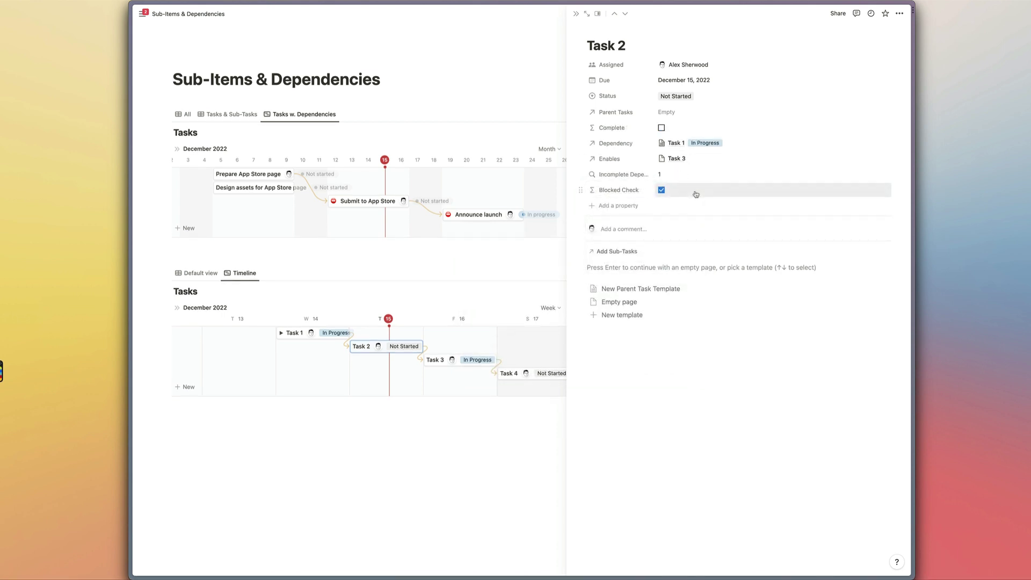
left_click(690, 189)
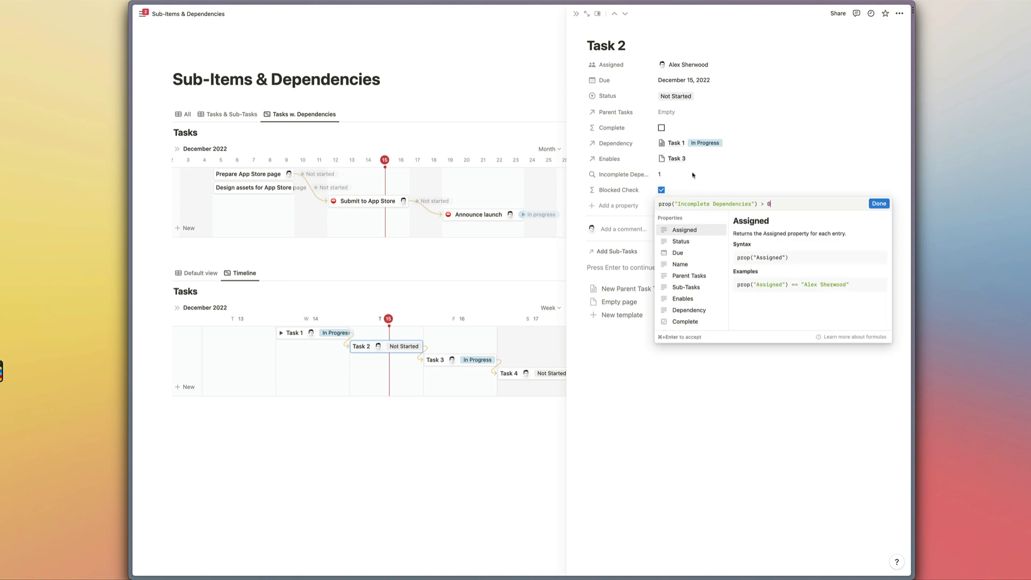
key("Escape")
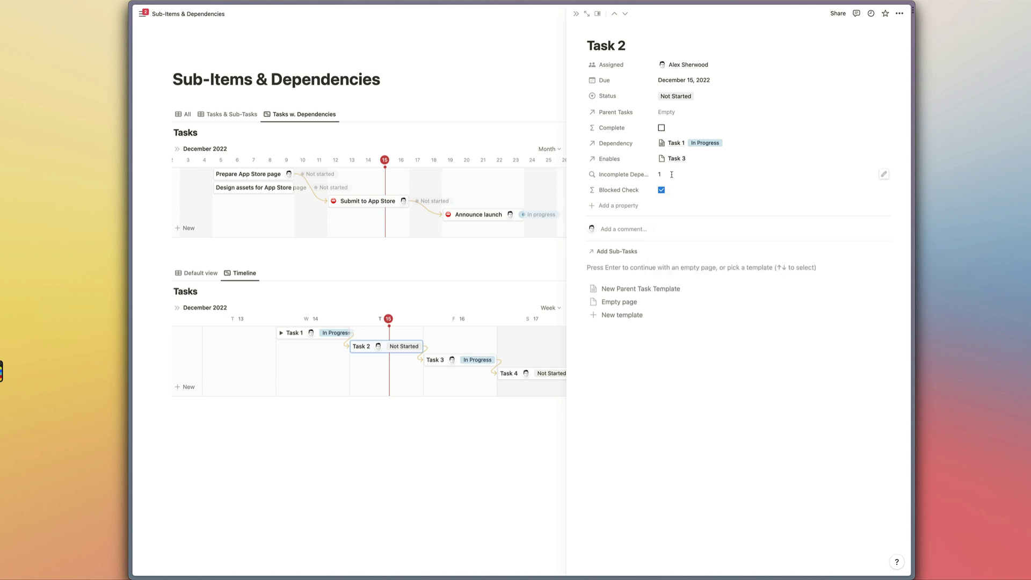
Add a formula property named Blocked to the Tasks database
left_click(623, 207)
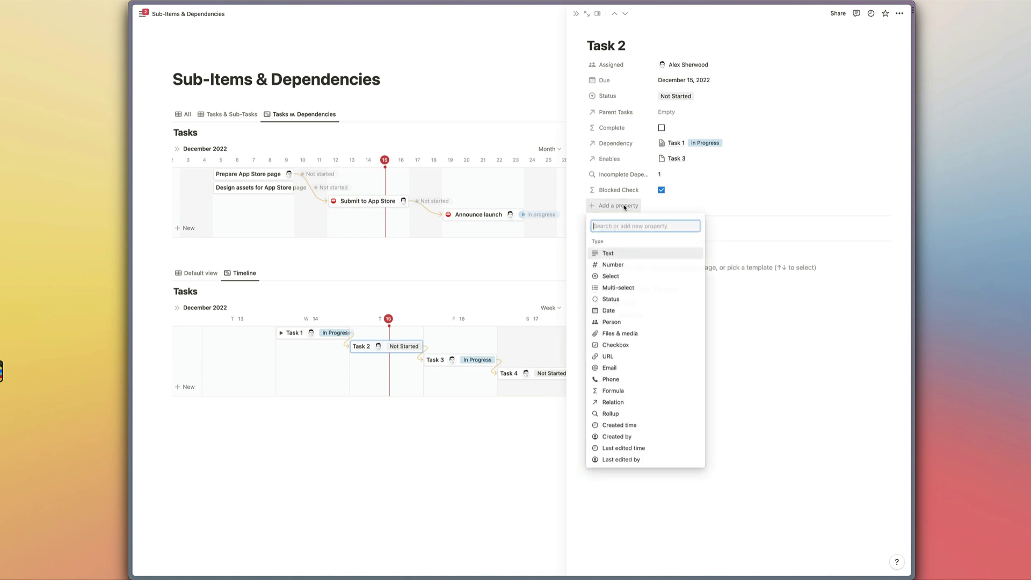
type("form")
key("Return")
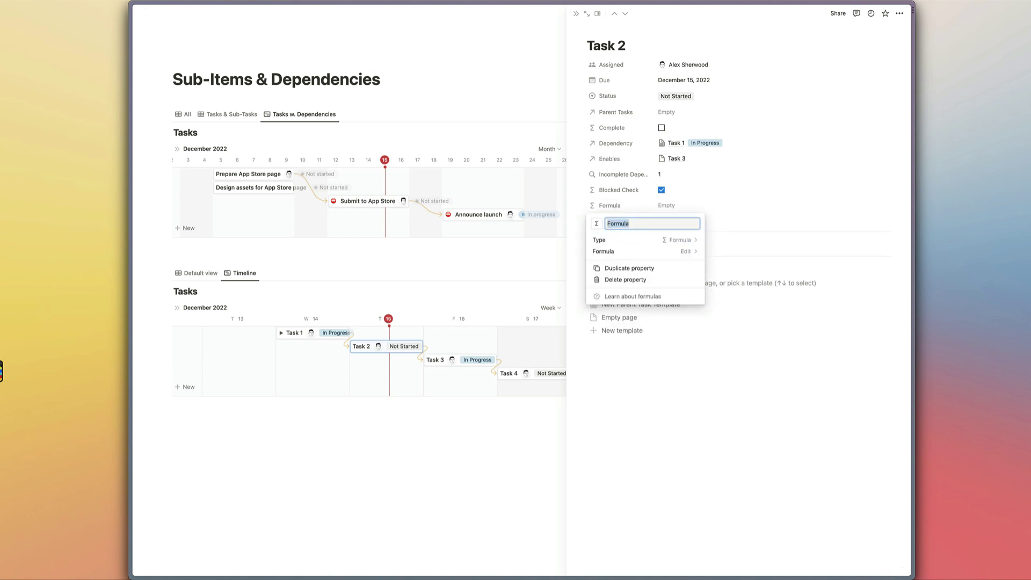
type("Blcike")
type("ed")
Define the Blocked formula as if(prop("Blocked Check"), "⛔","") using the no-entry emoji
left_click(687, 251)
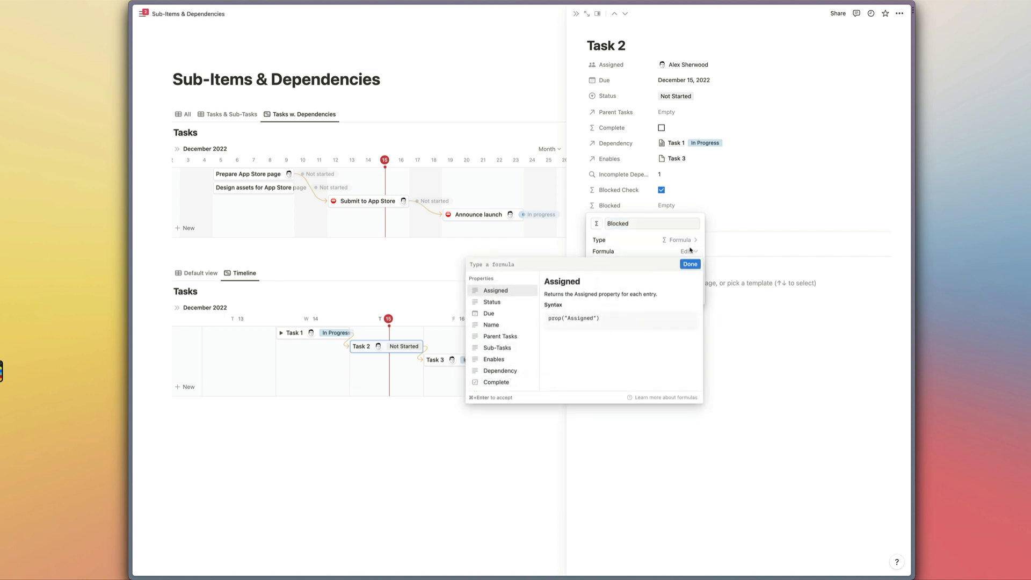
type("Blocked")
key("Return")
type("==")
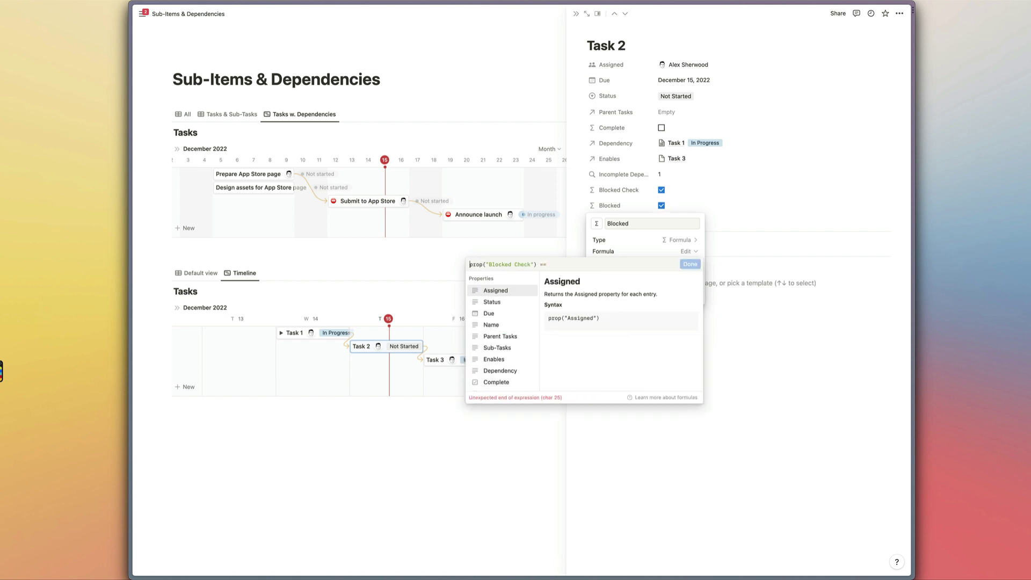
left_click(532, 264)
type("if(")
key("BackSpace")
key("BackSpace")
key("BackSpace")
type(",")
type("\"")
key("ctrl+super+space")
type("stop")
key("Right")
key("Right")
key("Right")
key("Right")
key("Right")
key("Return")
type("\",\"\")")
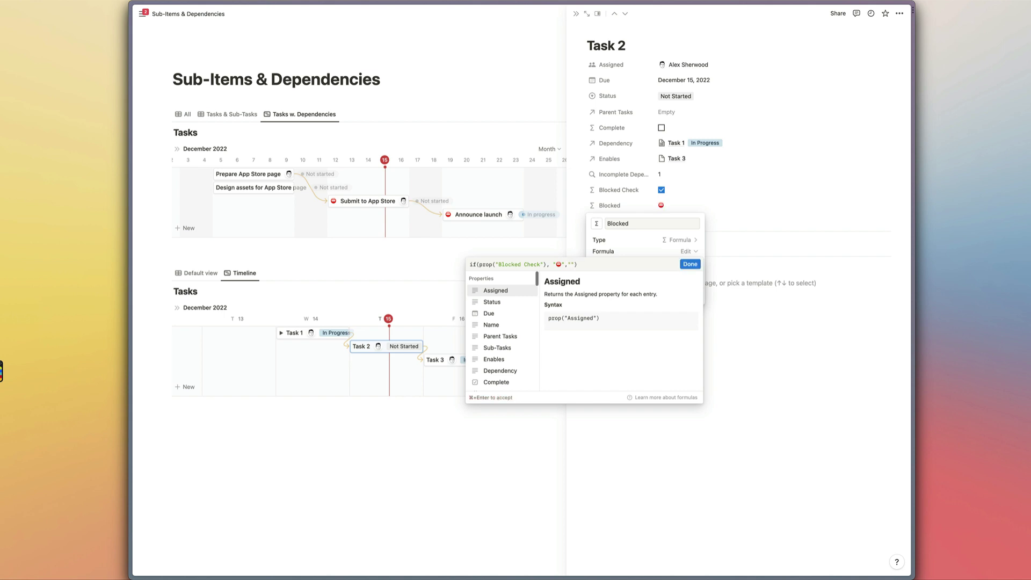
key("super+Return")
left_click(756, 197)
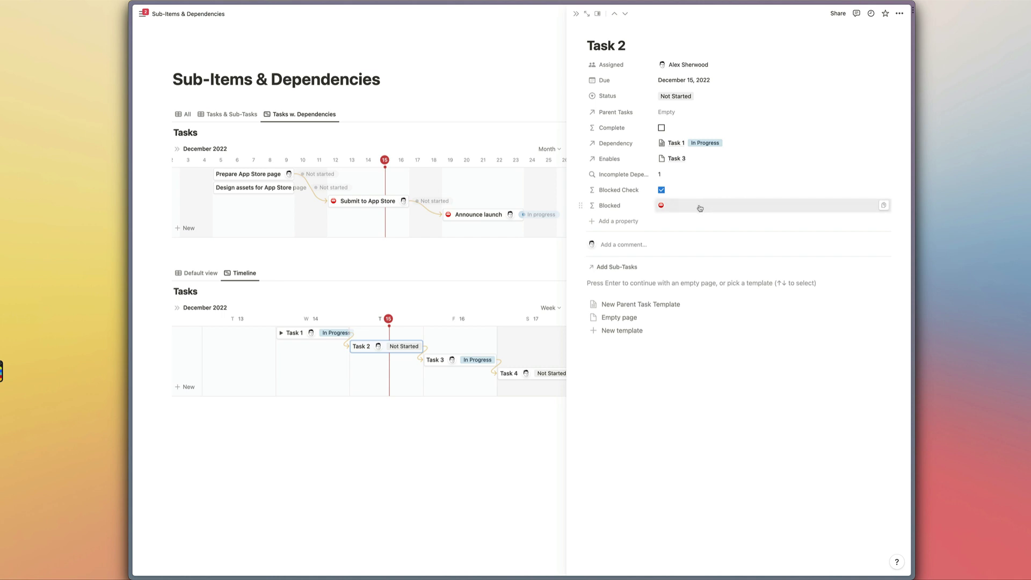
Set the Blocked Check and Incomplete Dependencies properties to always hide on Task 2's page
left_click(580, 205)
mouse_move(623, 234)
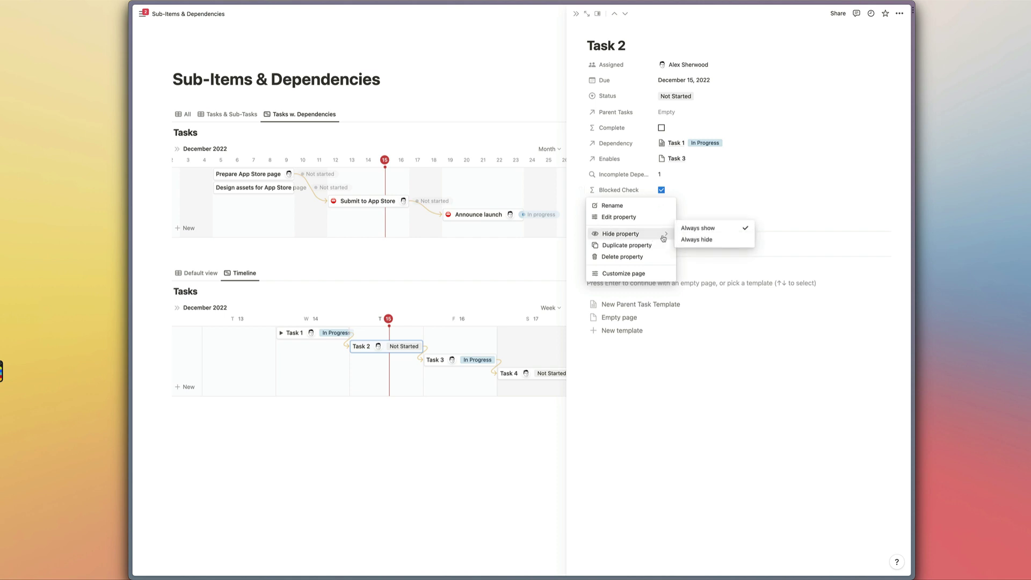
left_click(698, 244)
left_click(581, 176)
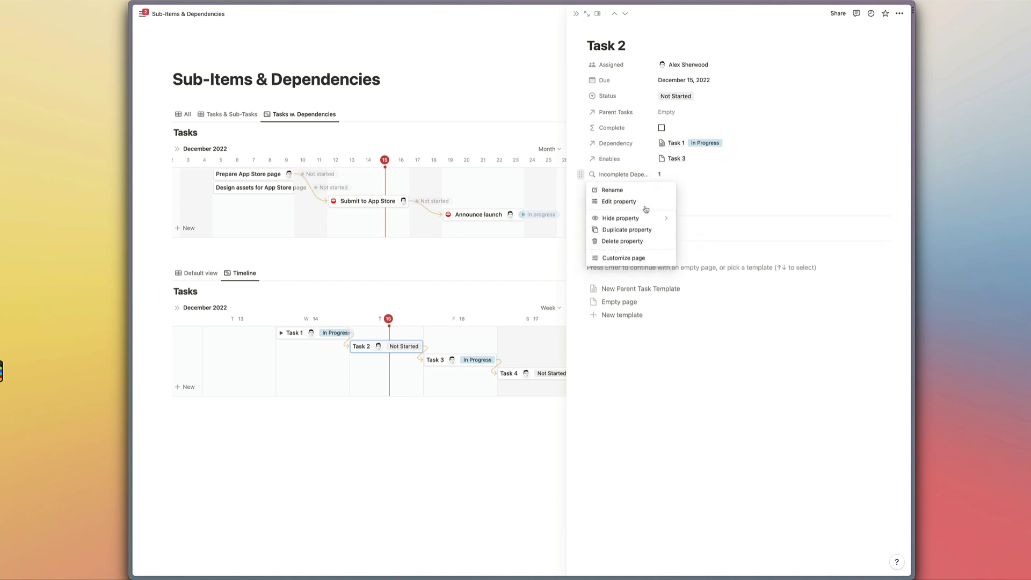
left_click(698, 230)
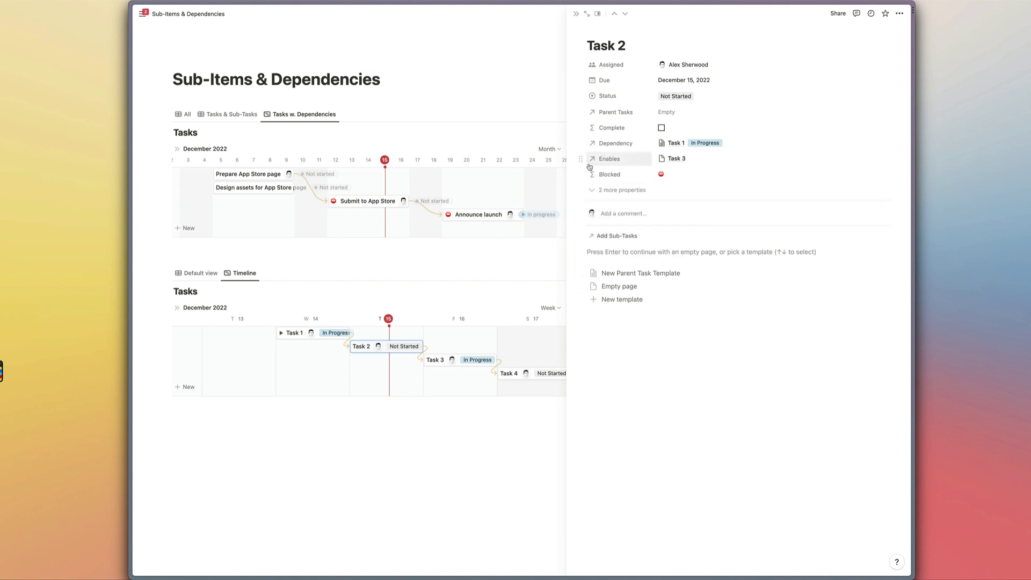
Reorder the page properties so that Blocked sits between Dependency and Enables, and collapse the hidden properties again
left_click(626, 190)
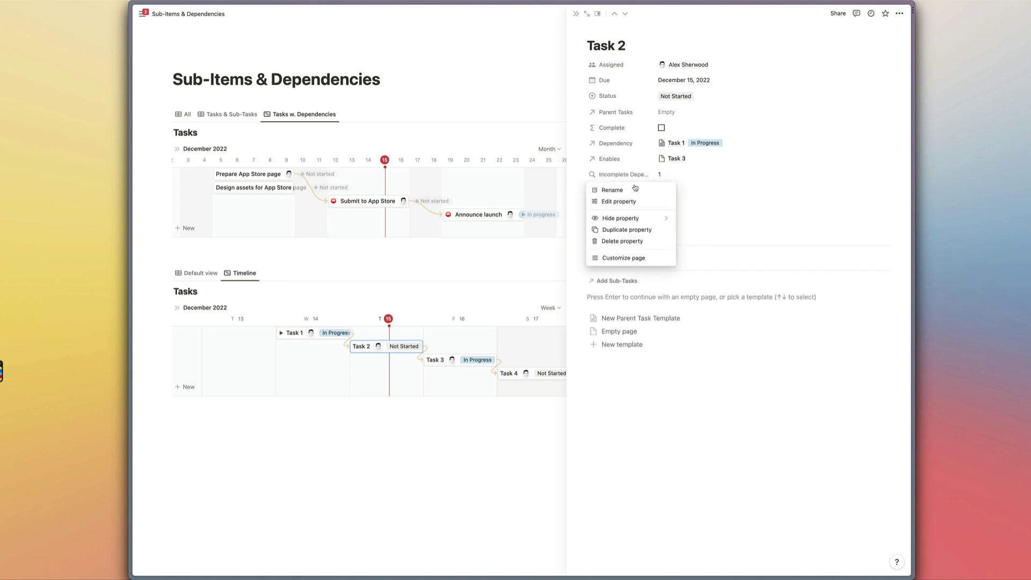
left_click_drag(631, 208, 628, 157)
left_click(624, 234)
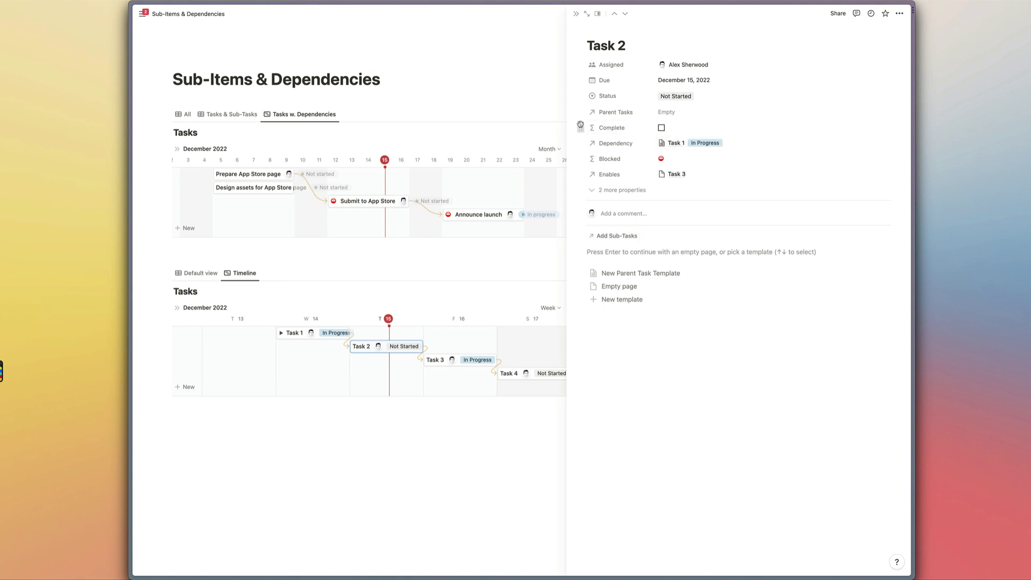
Set the Complete property to always hide on the task page and close Task 2
left_click(612, 128)
mouse_move(645, 171)
left_click(693, 177)
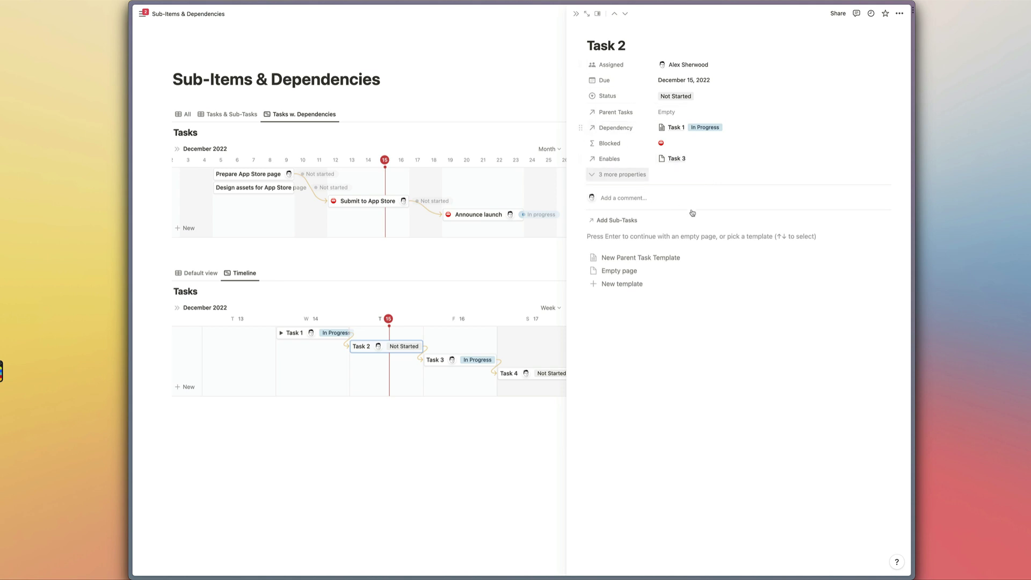
key("Escape")
Show the Blocked property in the lower Tasks timeline and place it before Name
left_click(834, 273)
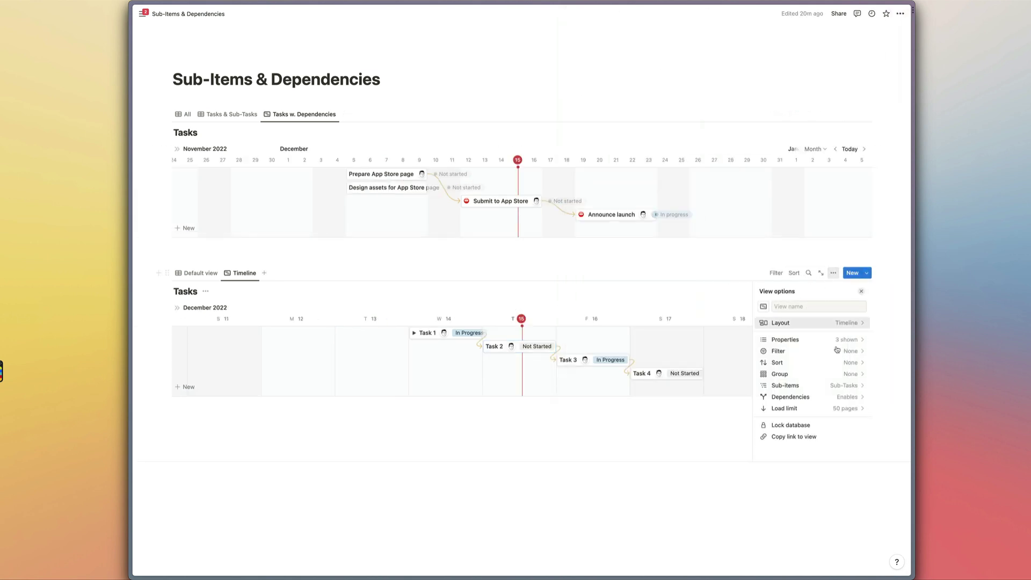
left_click(850, 343)
scroll(804, 403, "down", 3)
left_click_drag(804, 406, 806, 356)
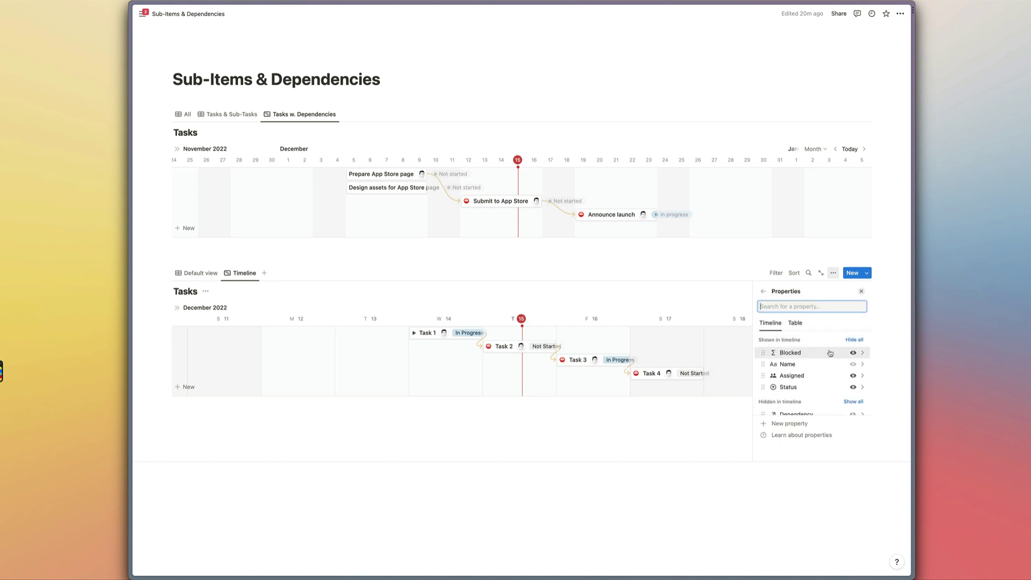
left_click(862, 291)
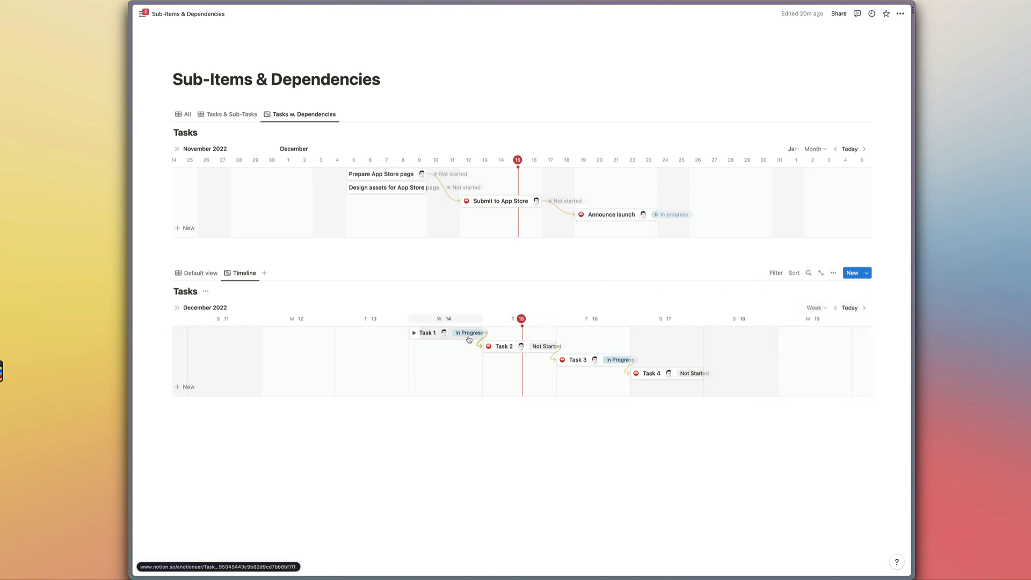
Change Task 1's status to Complete and return to the timeline
left_click(508, 350)
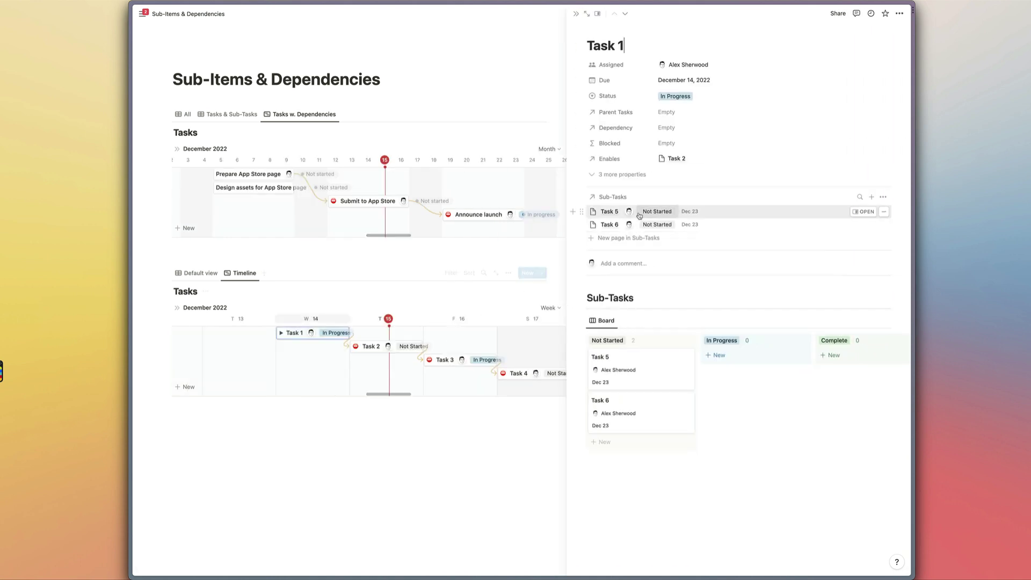
left_click(678, 96)
left_click(706, 145)
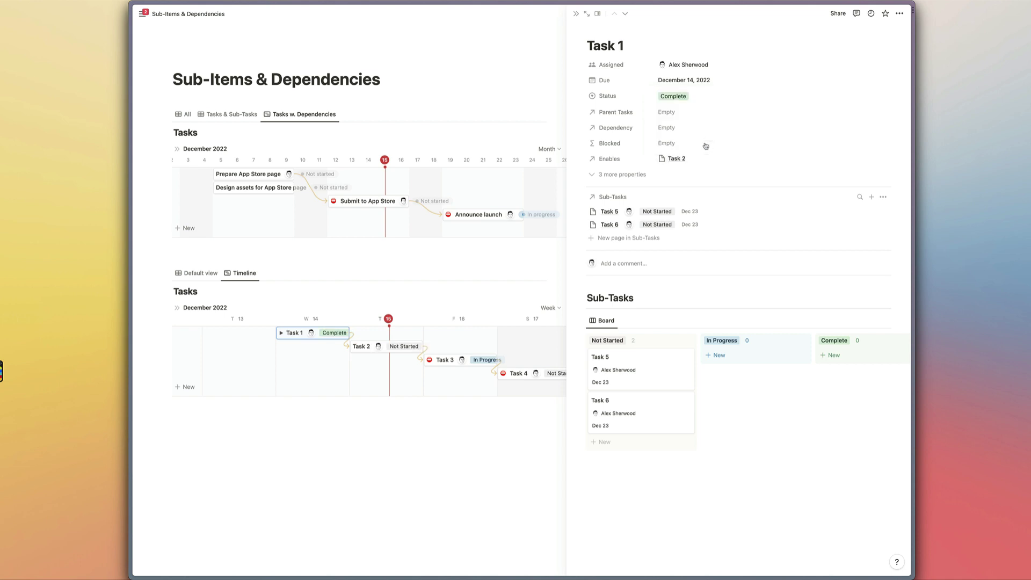
key("Escape")
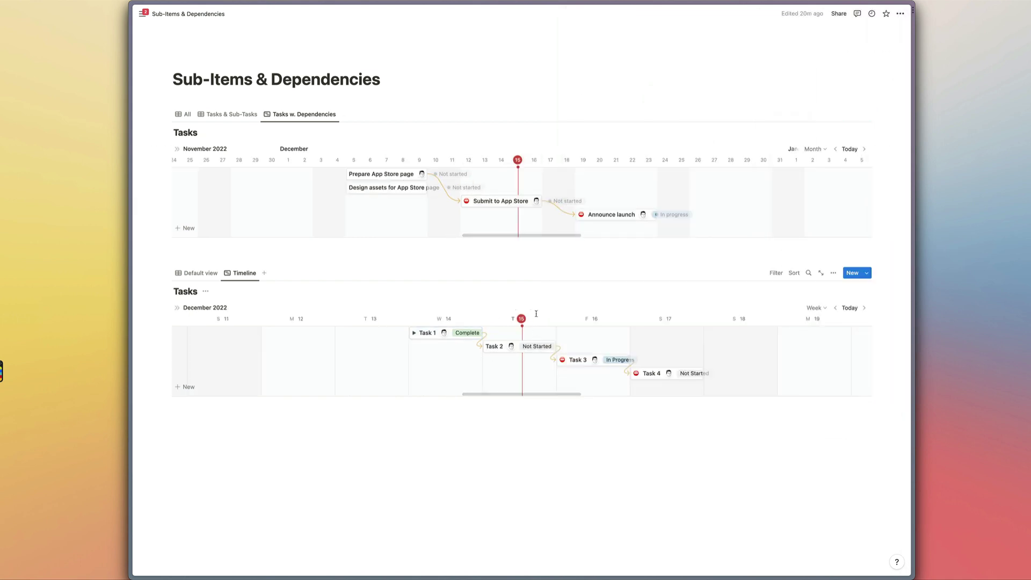
Open Task 2 and display its Dependency relation as a page section
left_click(495, 346)
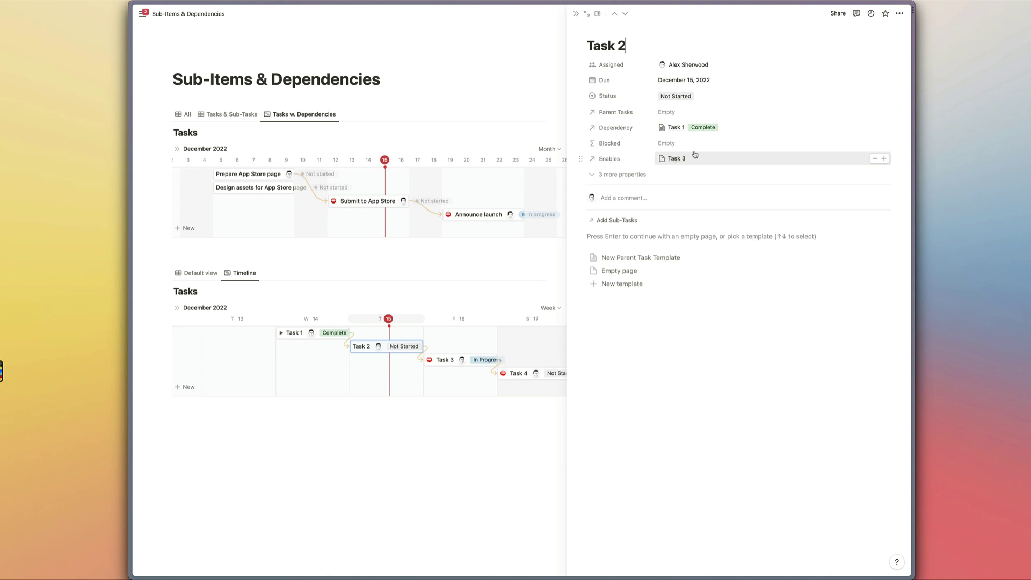
left_click(632, 130)
mouse_move(649, 141)
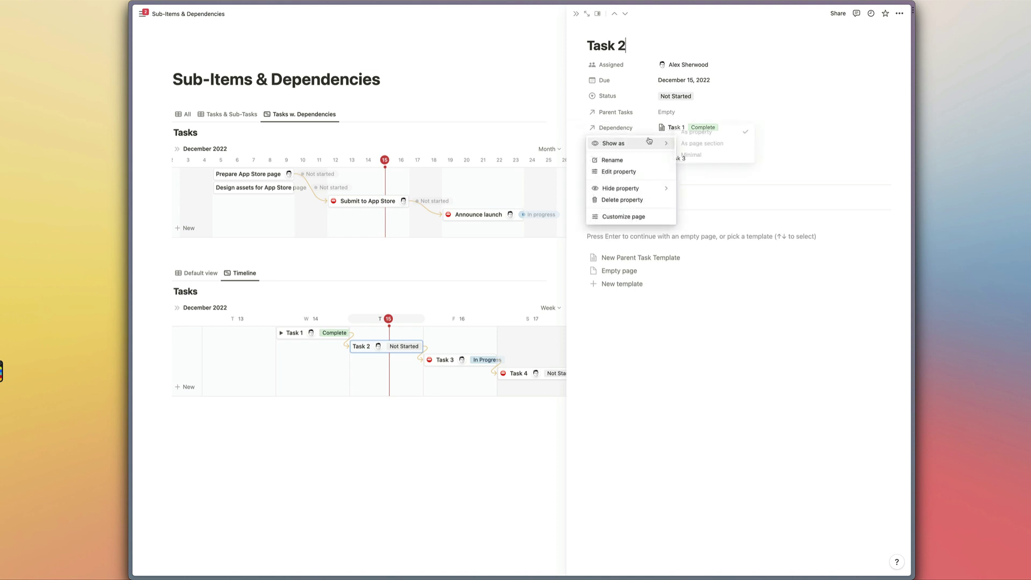
left_click(714, 143)
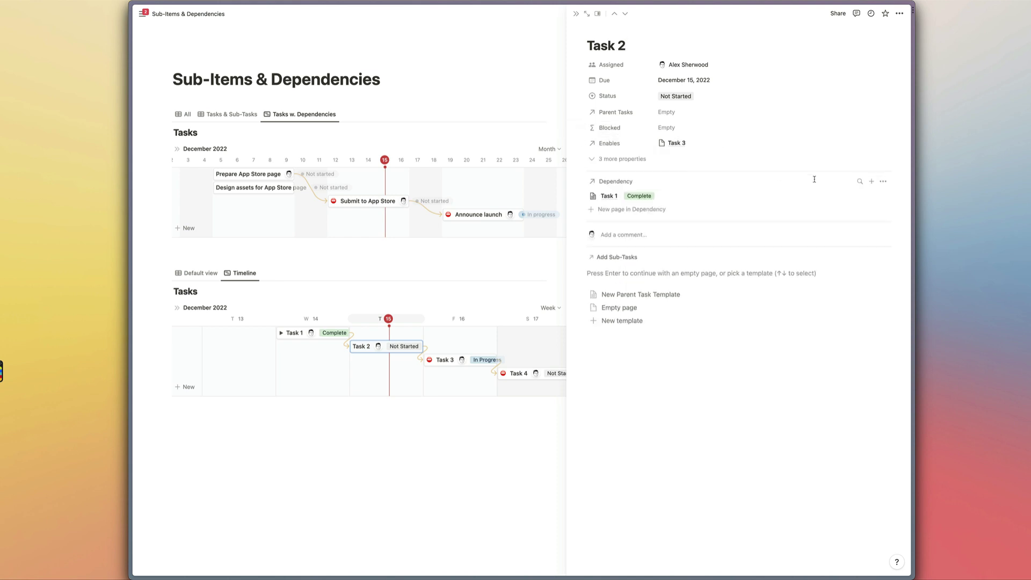
Show Assigned and Due in the Dependency section, with Assigned placed ahead of Status, and close Task 2
left_click(884, 182)
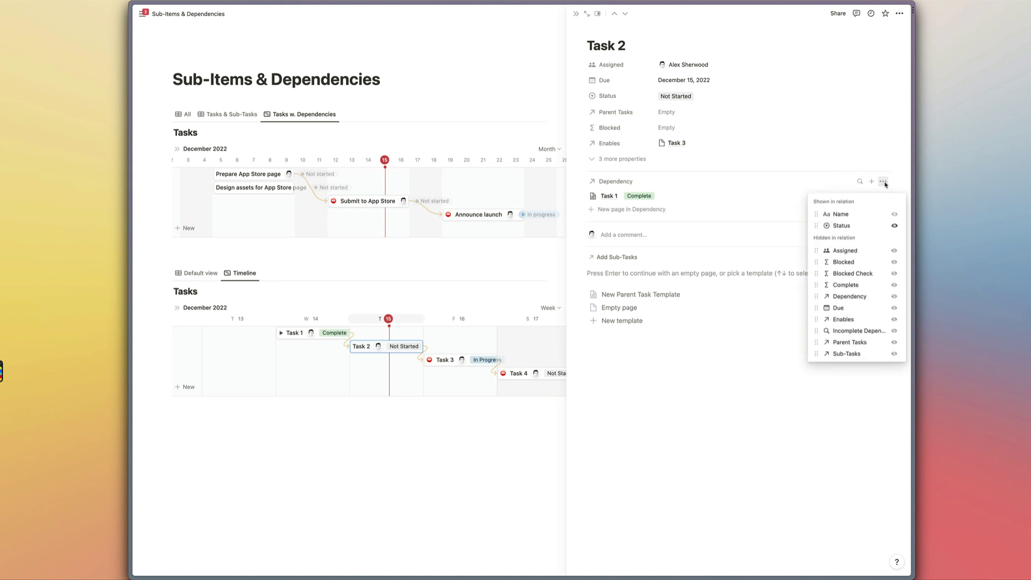
left_click(894, 251)
left_click_drag(852, 234, 858, 226)
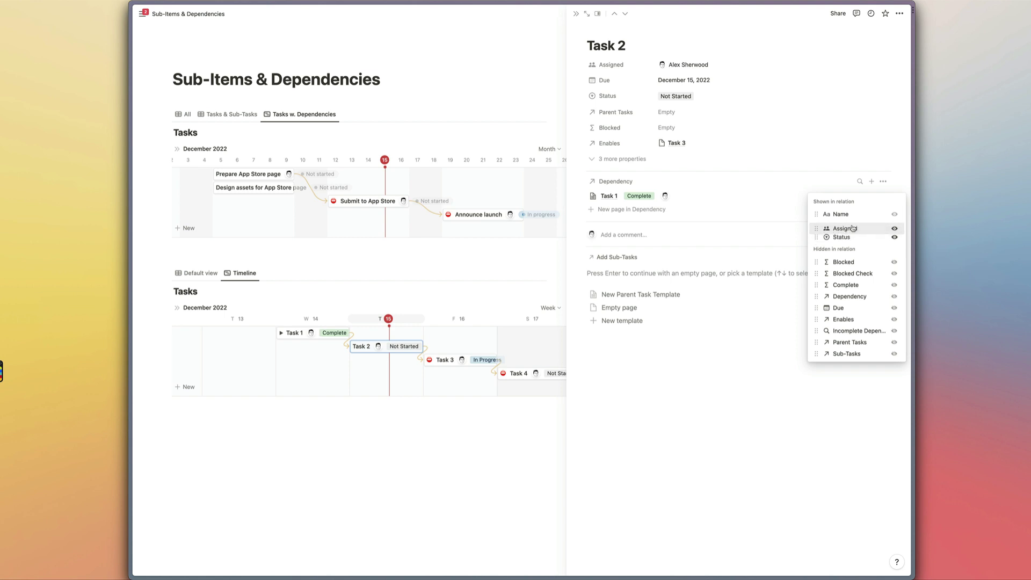
left_click(895, 308)
key("Escape")
key("Escape")
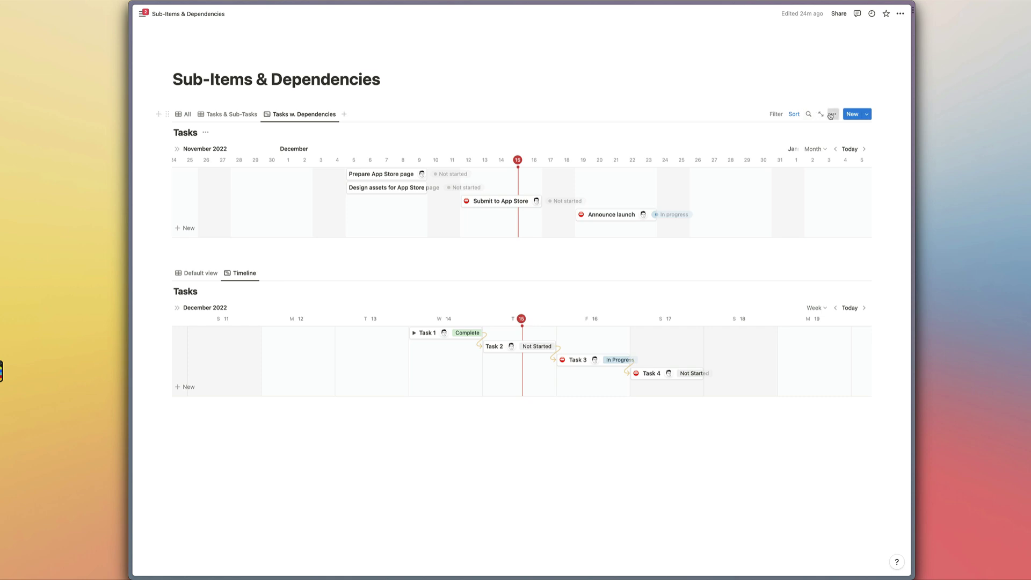
Set the Tasks w. Dependencies timeline to use Parent Tasks as its dependency property on this view only
left_click(833, 114)
left_click(858, 241)
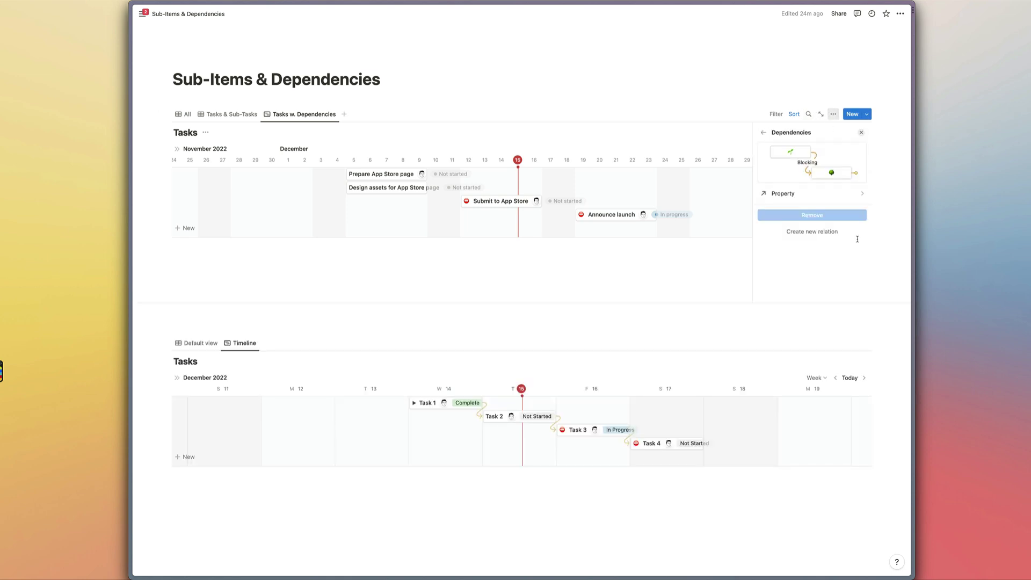
left_click(822, 198)
left_click(804, 226)
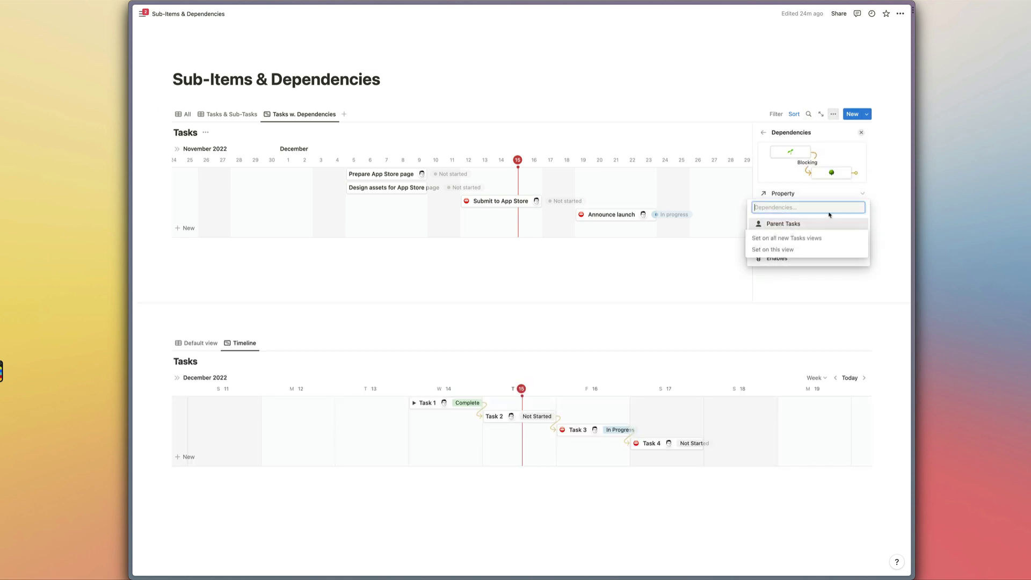
left_click(815, 251)
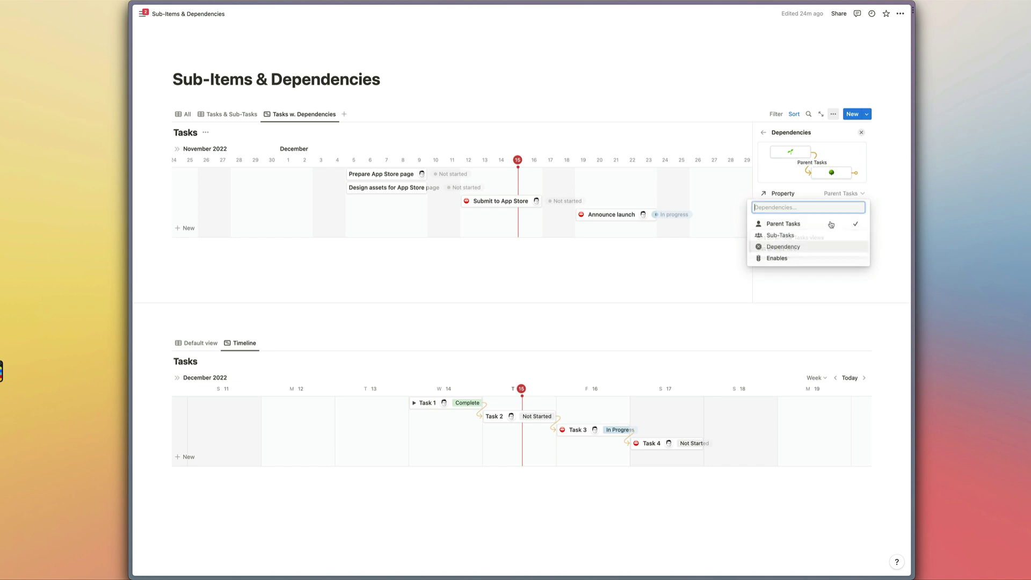
left_click(837, 186)
left_click(862, 132)
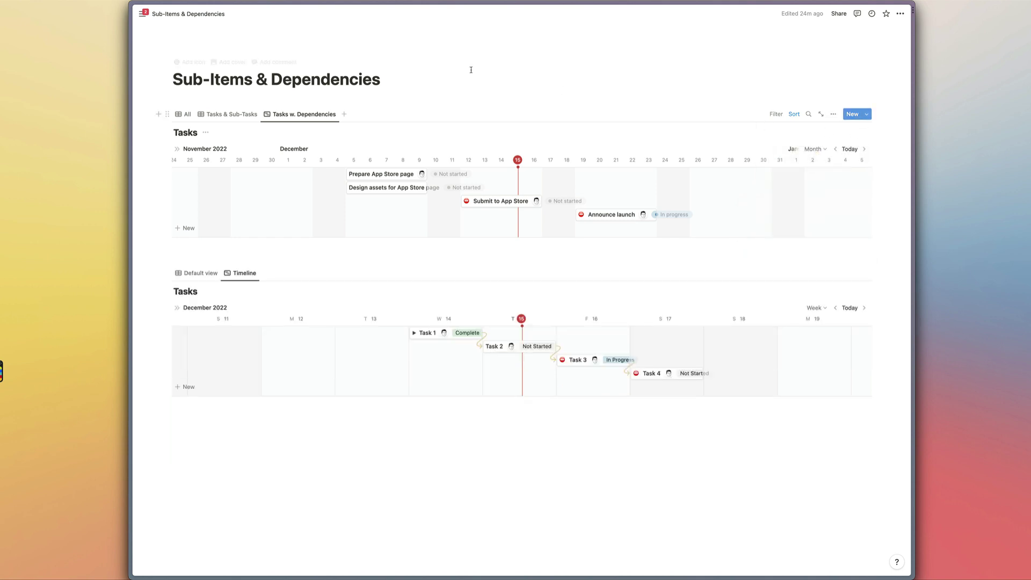
In the All view, set Submit to App Store as the parent task of Prepare App Store page and Design assets for App Store page
left_click(184, 119)
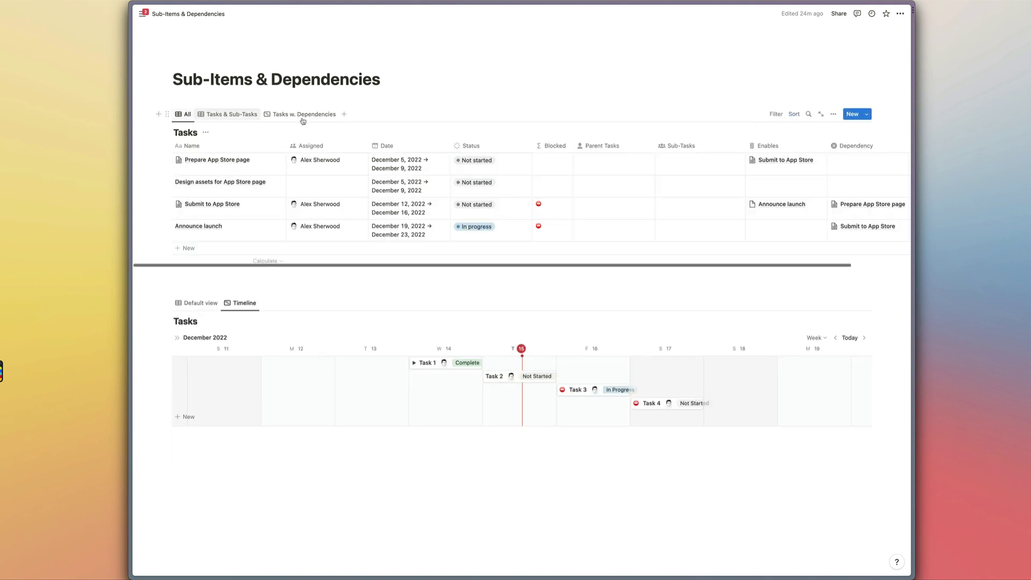
left_click(620, 169)
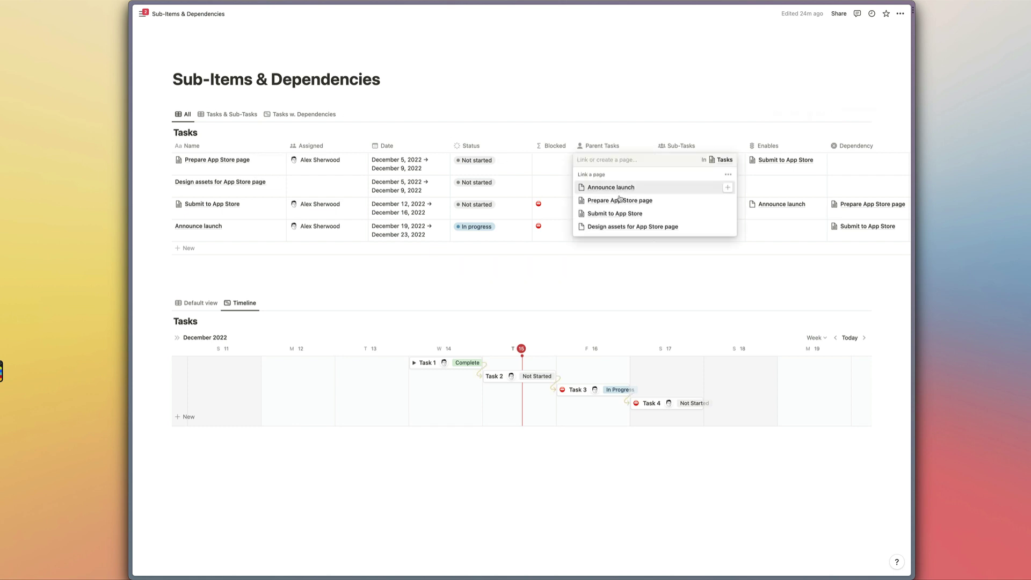
left_click(612, 215)
left_click(605, 194)
left_click(613, 237)
On the Tasks w. Dependencies timeline, link Submit to App Store to Announce launch with a dependency arrow
left_click(278, 115)
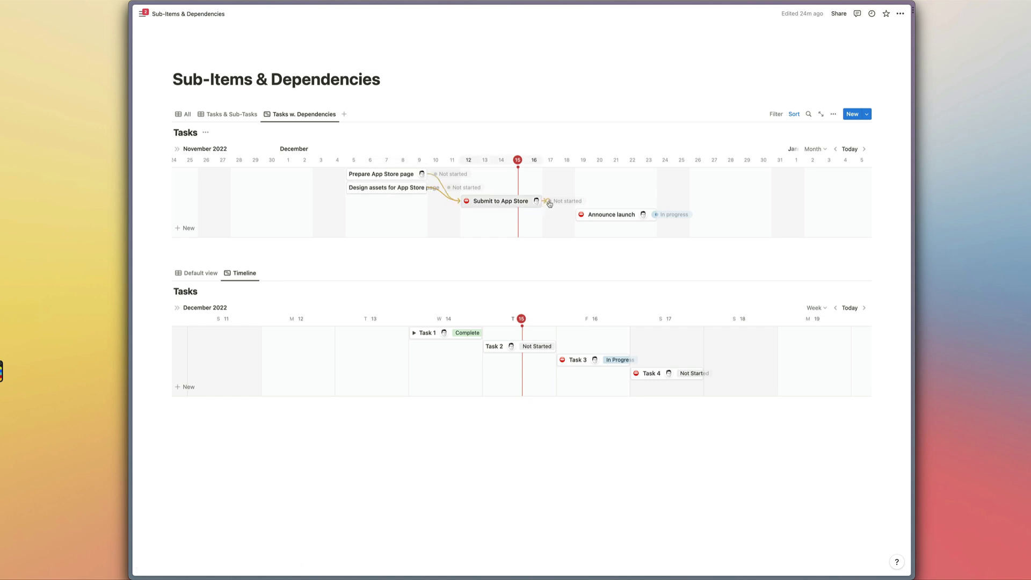
left_click_drag(550, 204, 611, 215)
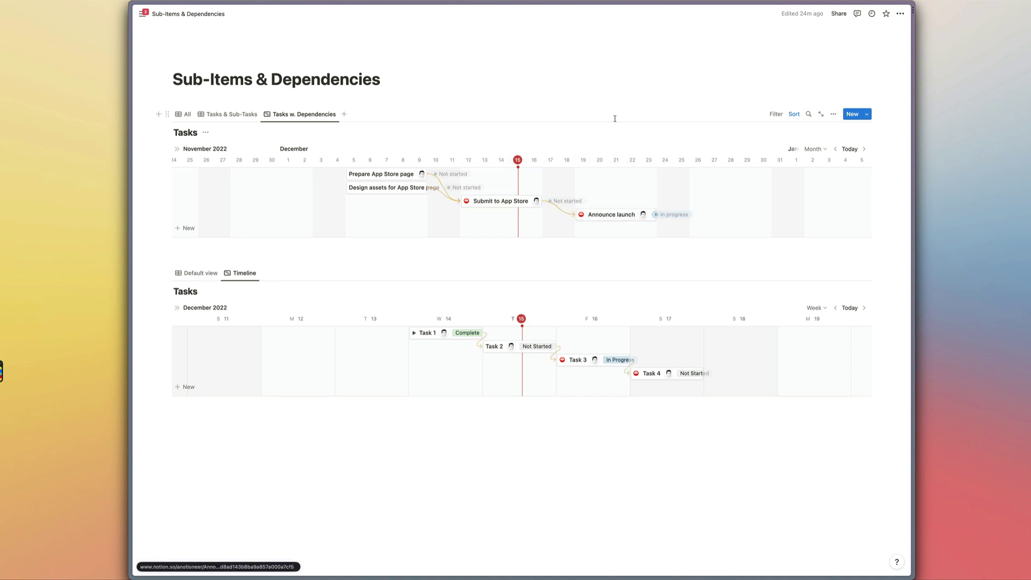
Open Announce launch and examine its dependency, sub-tasks and hidden properties
left_click(620, 216)
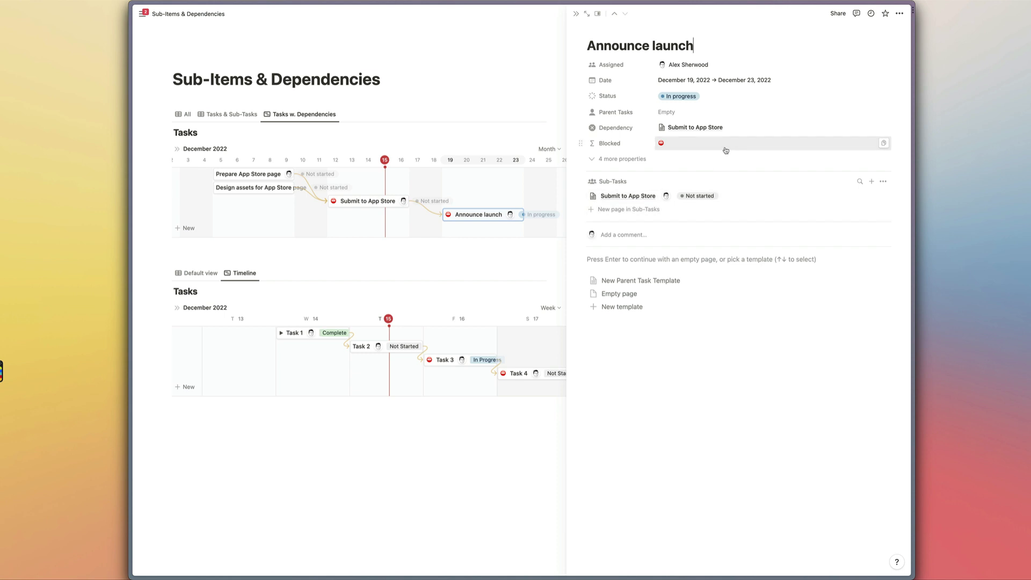
left_click(622, 160)
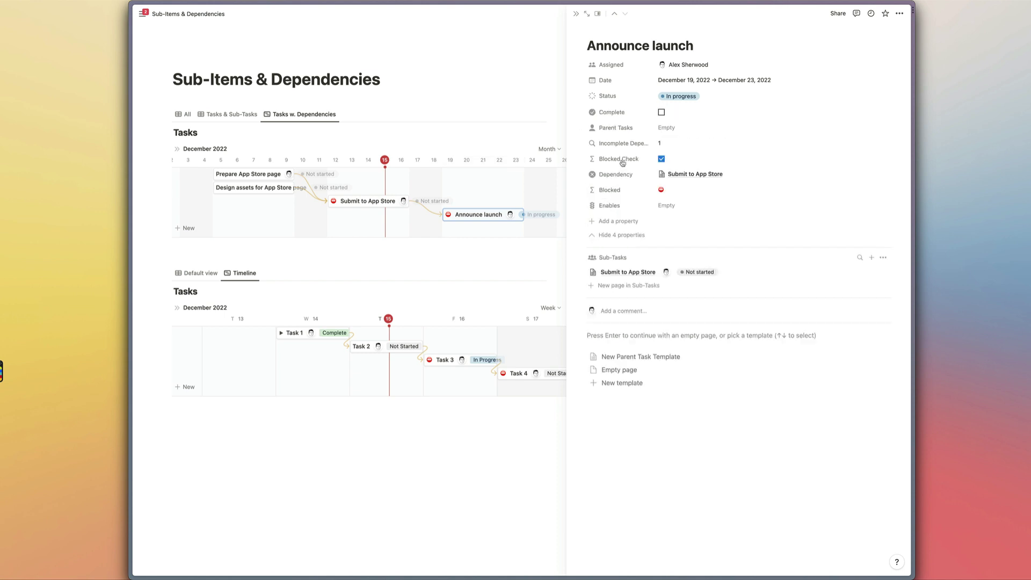
left_click(622, 235)
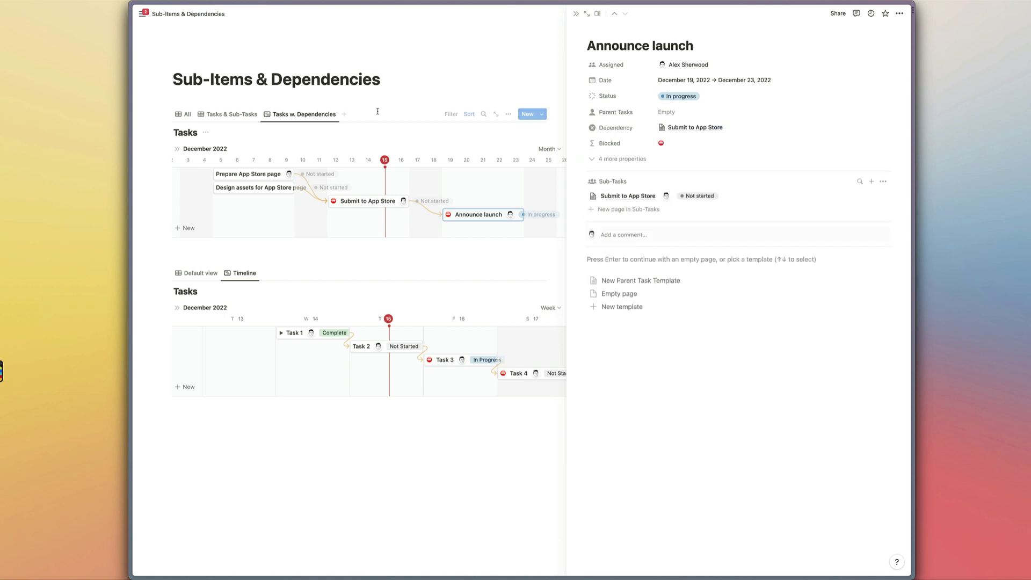
left_click(245, 105)
Expand Announce launch and Submit to App Store in Tasks & Sub-Tasks to review their nesting, and return to the Tasks w. Dependencies timeline
left_click(232, 114)
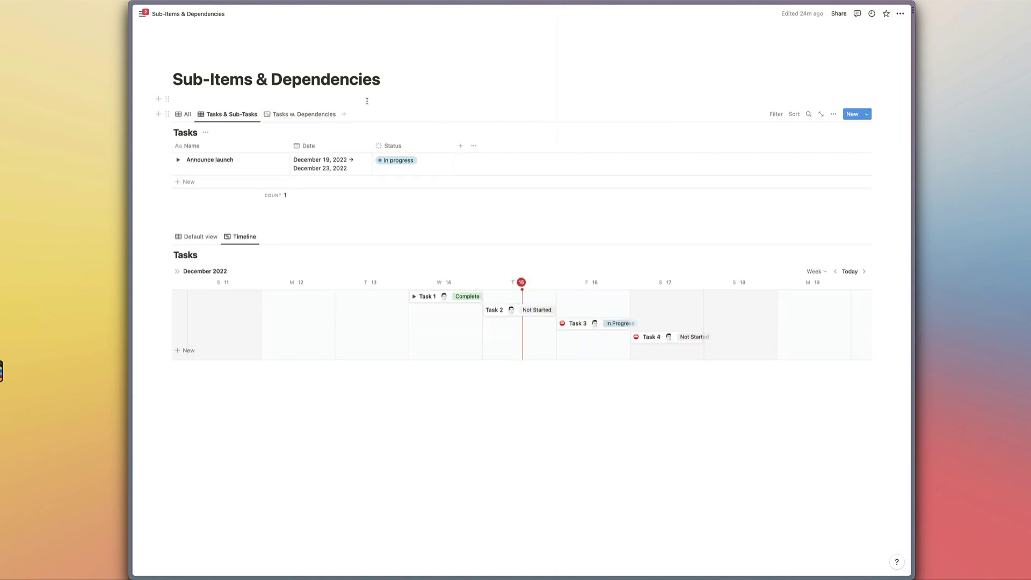
left_click(178, 160)
left_click(188, 182)
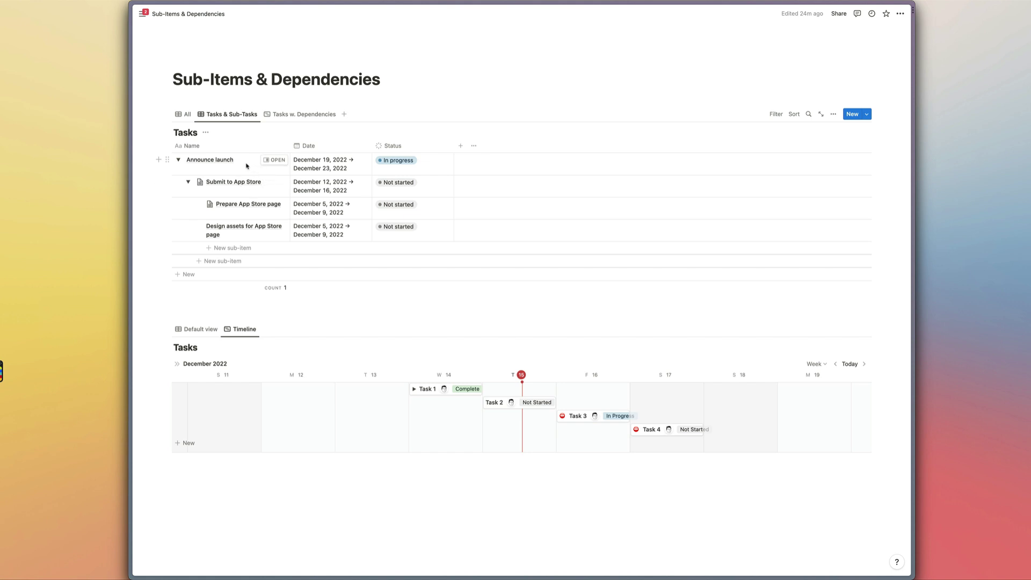
left_click(303, 113)
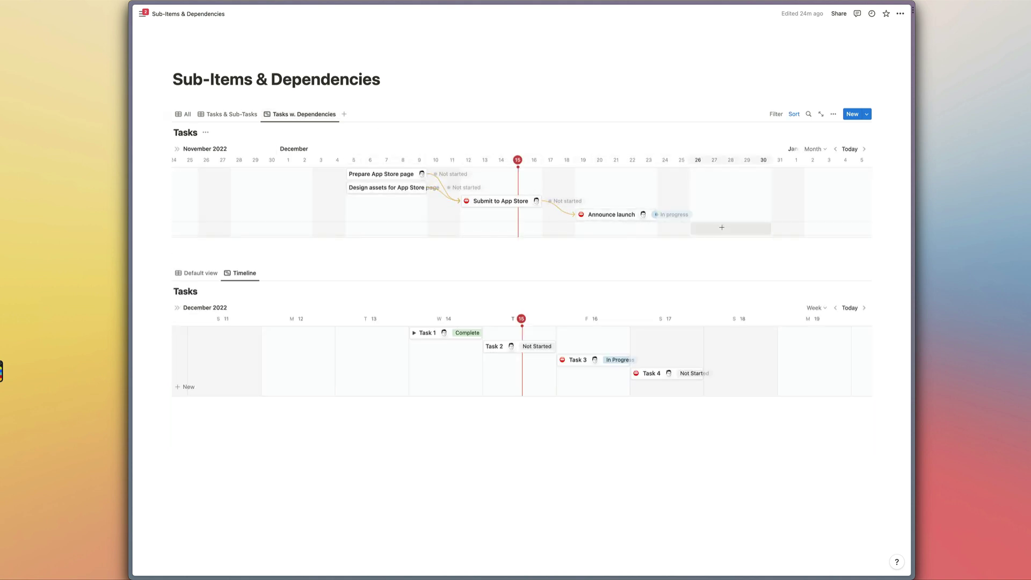